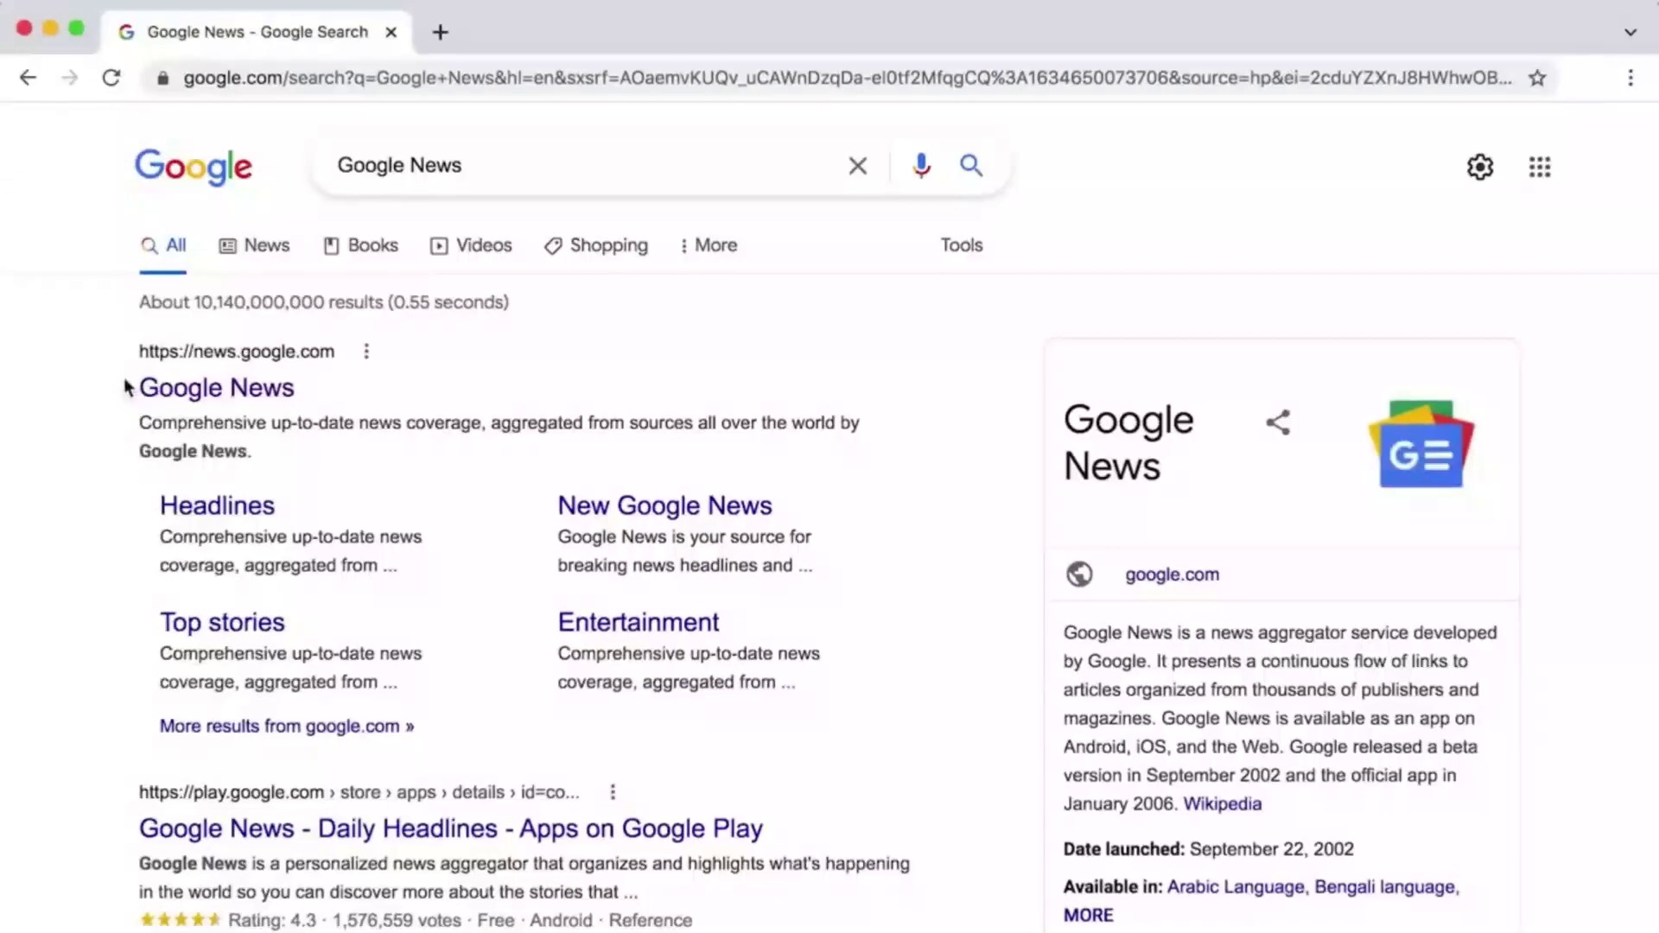
Step: Open the official Google News site (news.google.com) from the top search result
{"action": "left_click_drag", "start_coordinate": [112, 385], "coordinate": [326, 386]}
{"action": "left_click", "coordinate": [326, 386]}
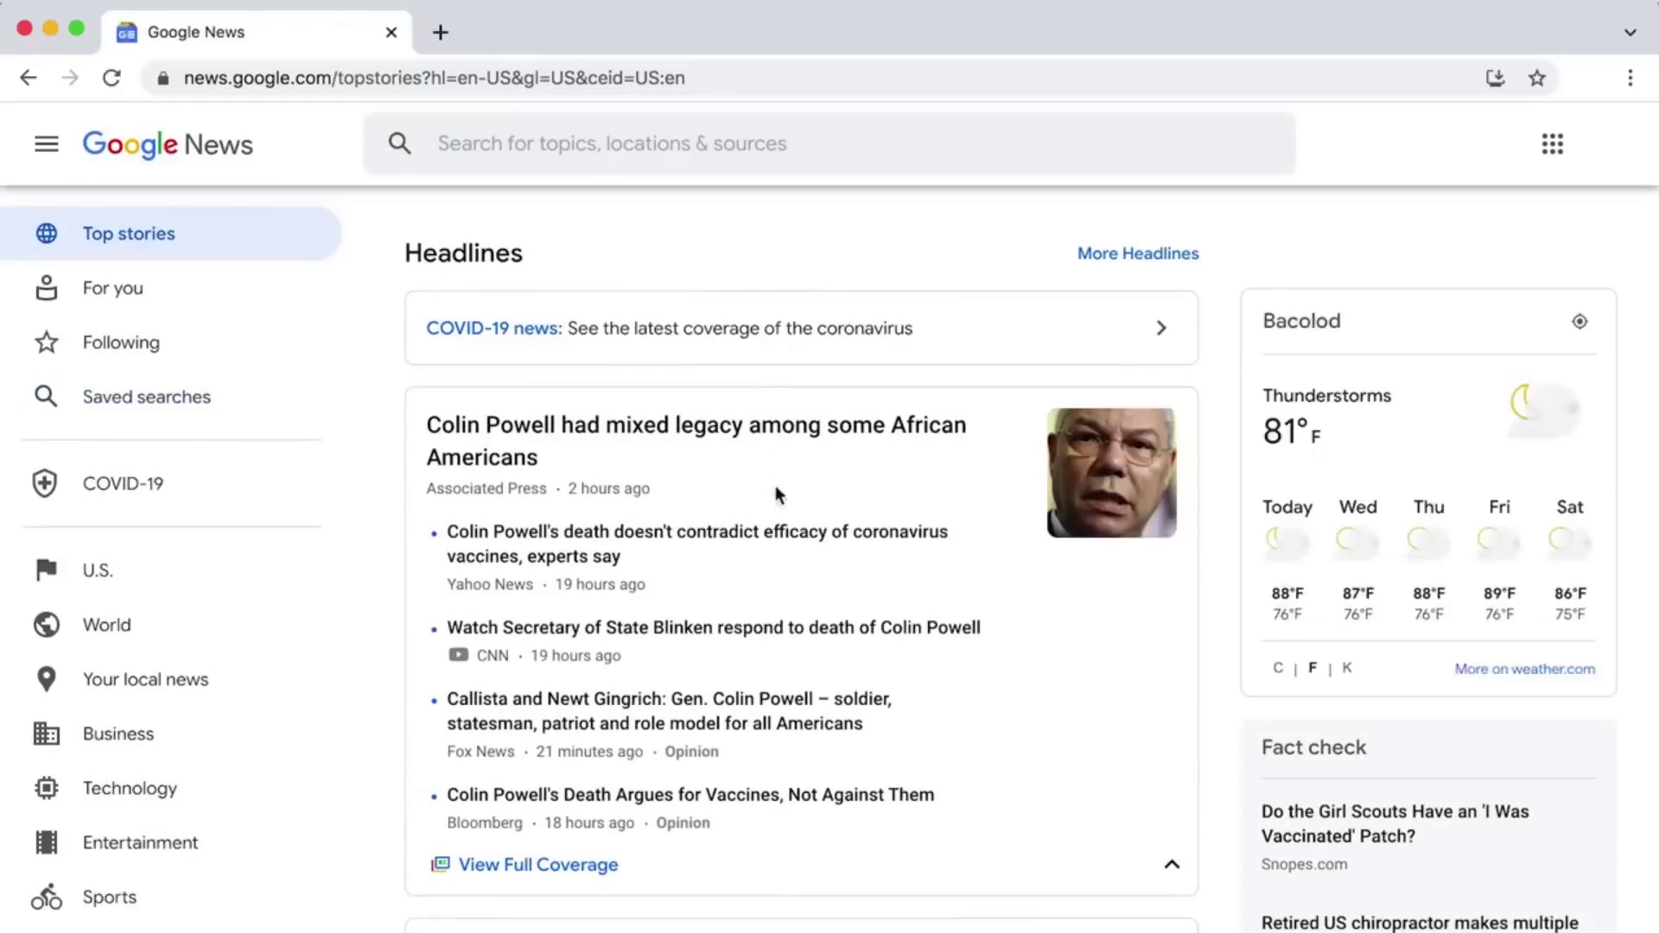
{"action": "scroll", "coordinate": [775, 490], "scroll_direction": "down", "scroll_amount": 3}
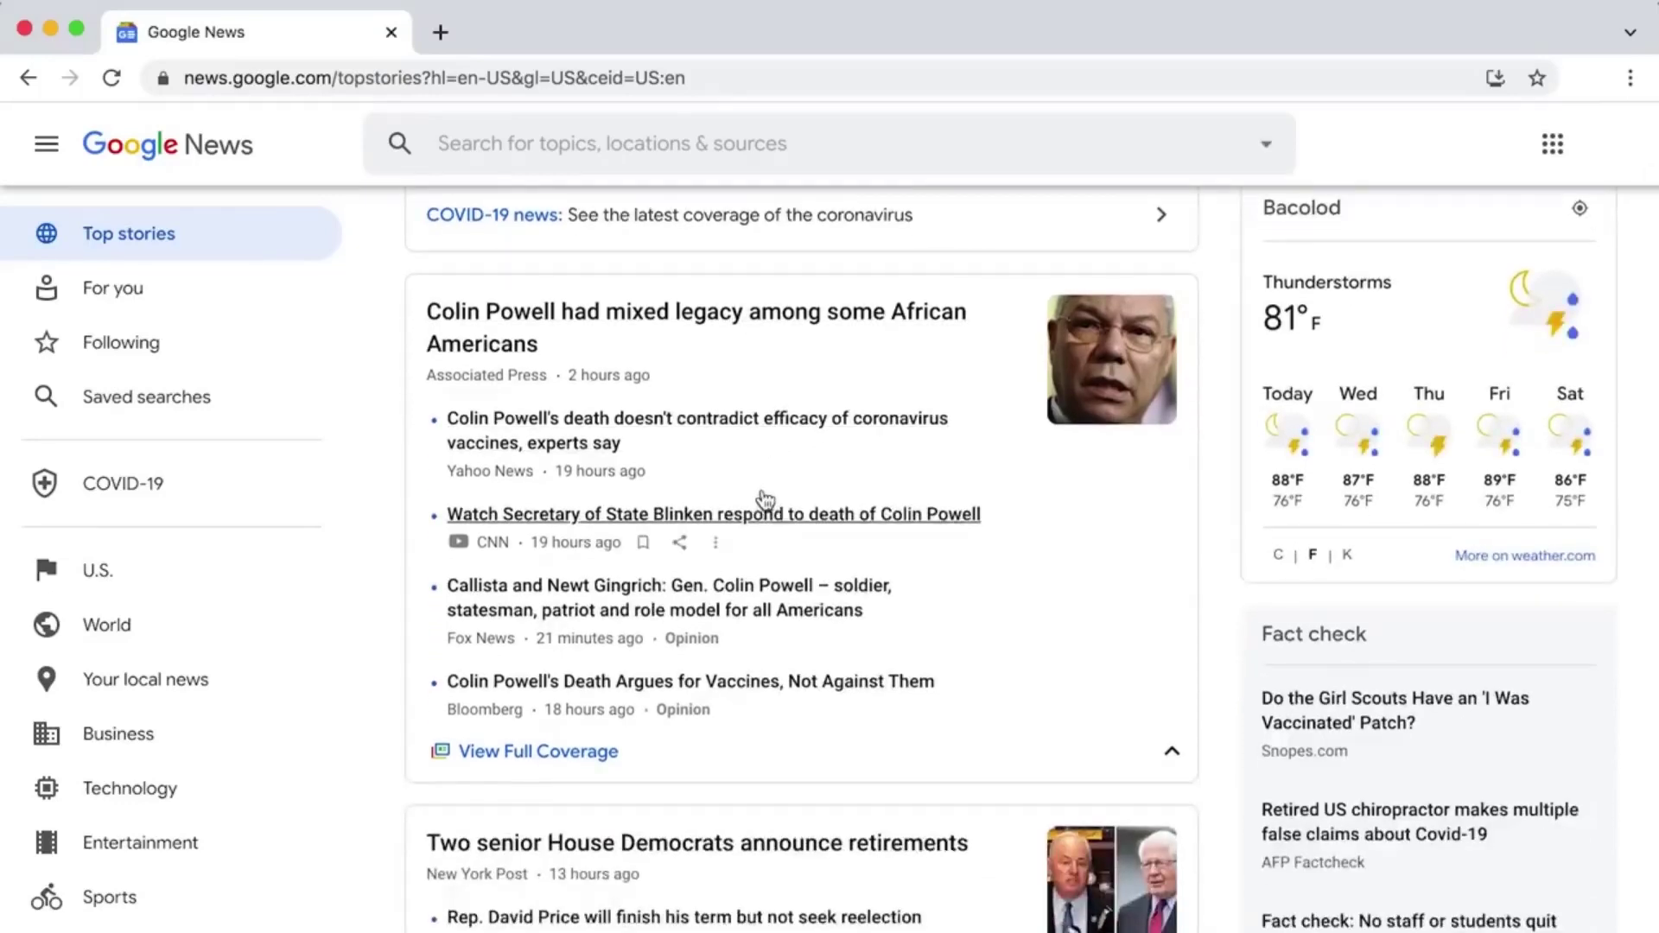
{"action": "scroll", "coordinate": [765, 500], "scroll_direction": "down", "scroll_amount": 2}
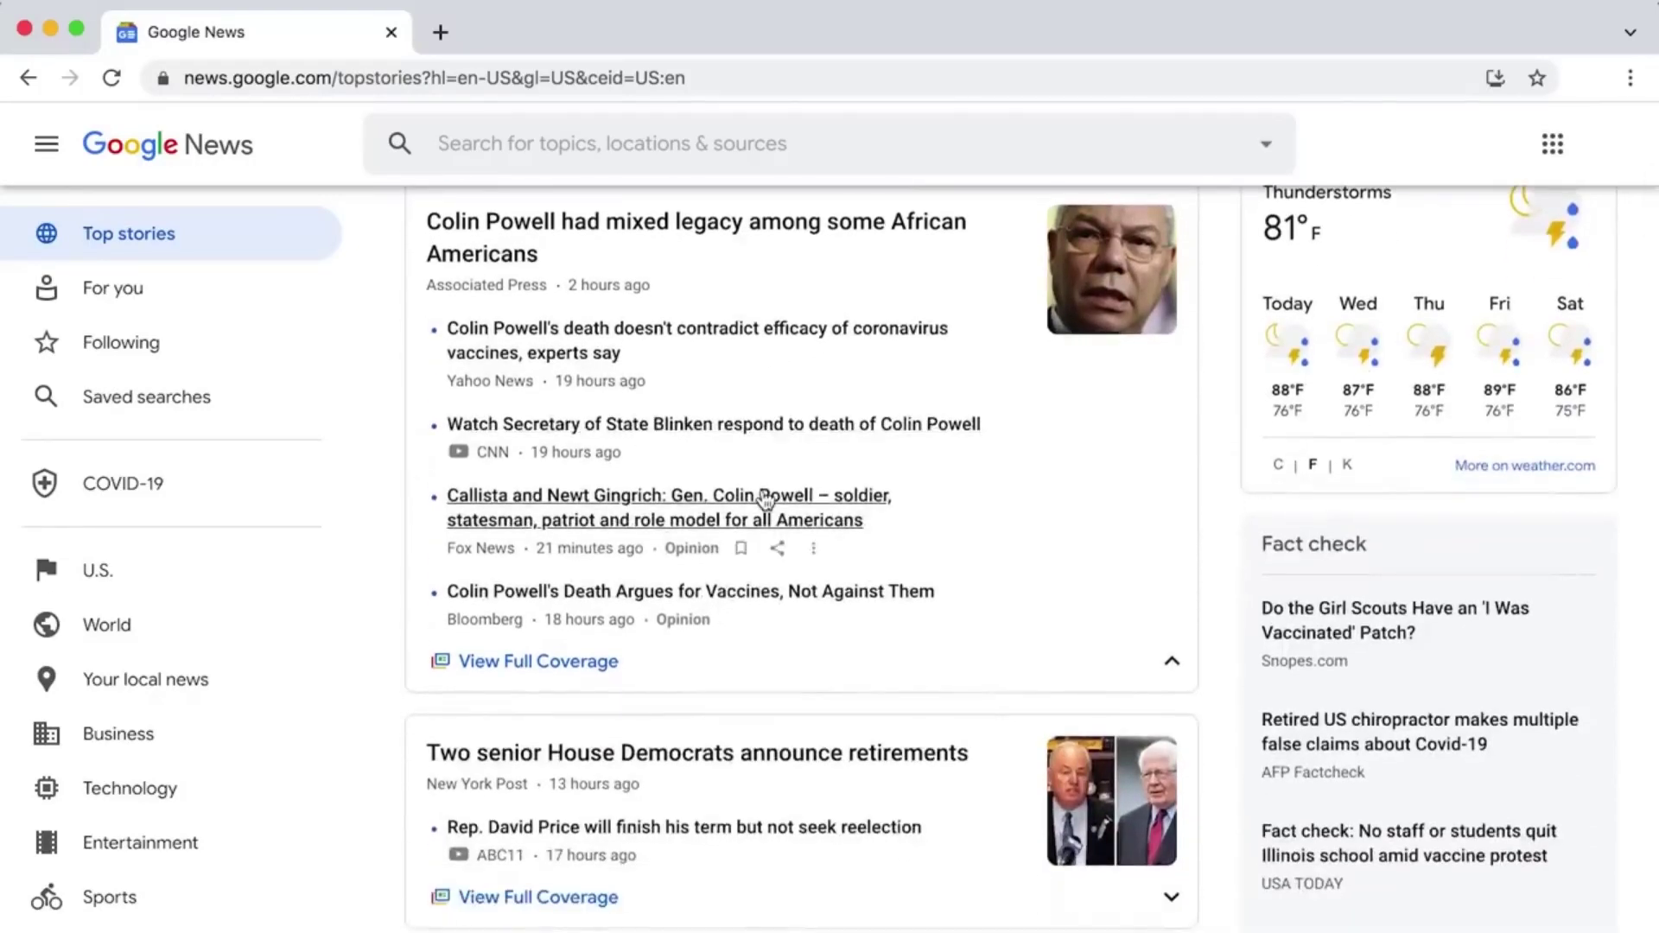
{"action": "scroll", "coordinate": [765, 499], "scroll_direction": "down", "scroll_amount": 2}
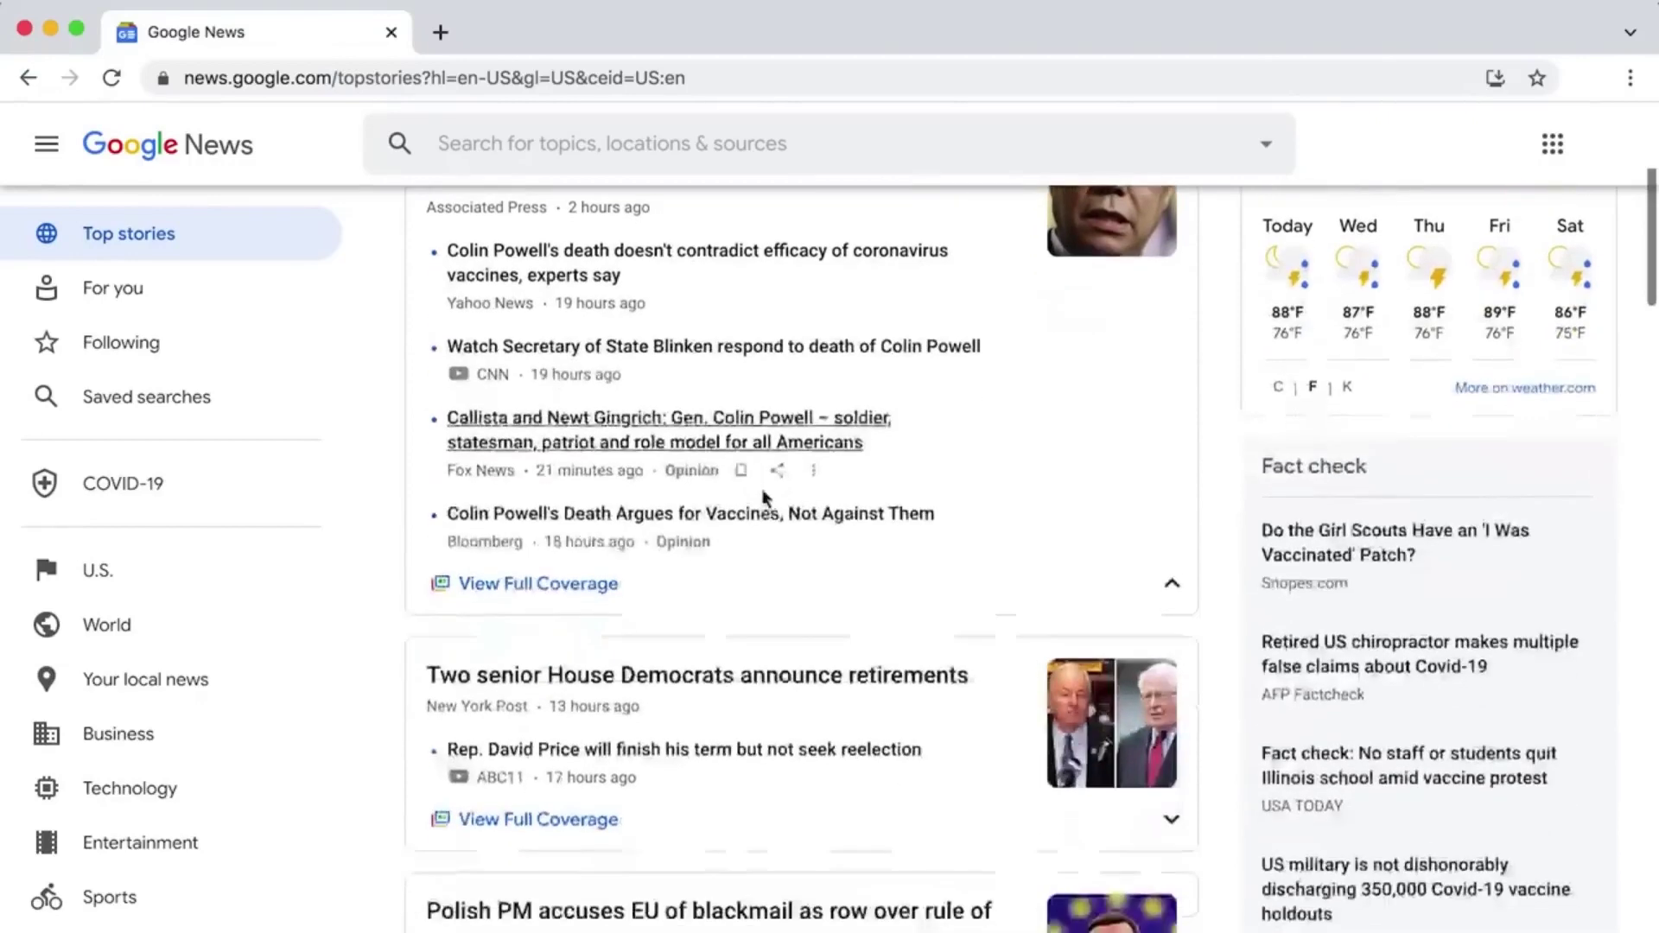
{"action": "scroll", "coordinate": [765, 500], "scroll_direction": "down", "scroll_amount": 10}
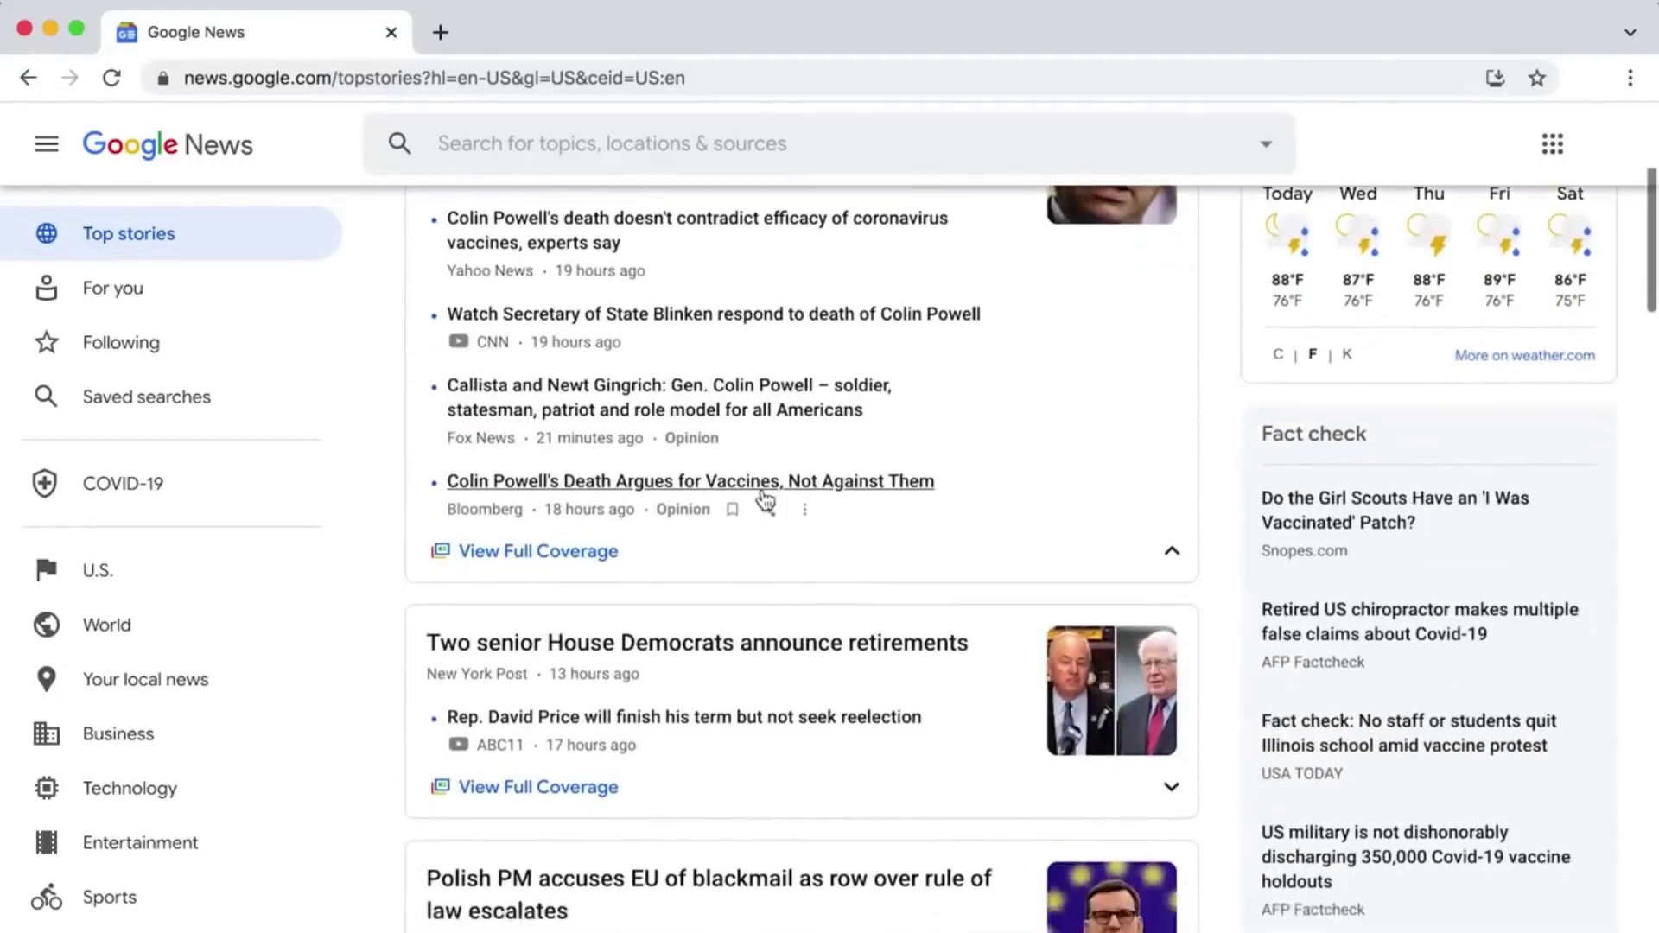
{"action": "scroll", "coordinate": [764, 500], "scroll_direction": "down", "scroll_amount": 2}
{"action": "scroll", "coordinate": [765, 500], "scroll_direction": "down", "scroll_amount": 8}
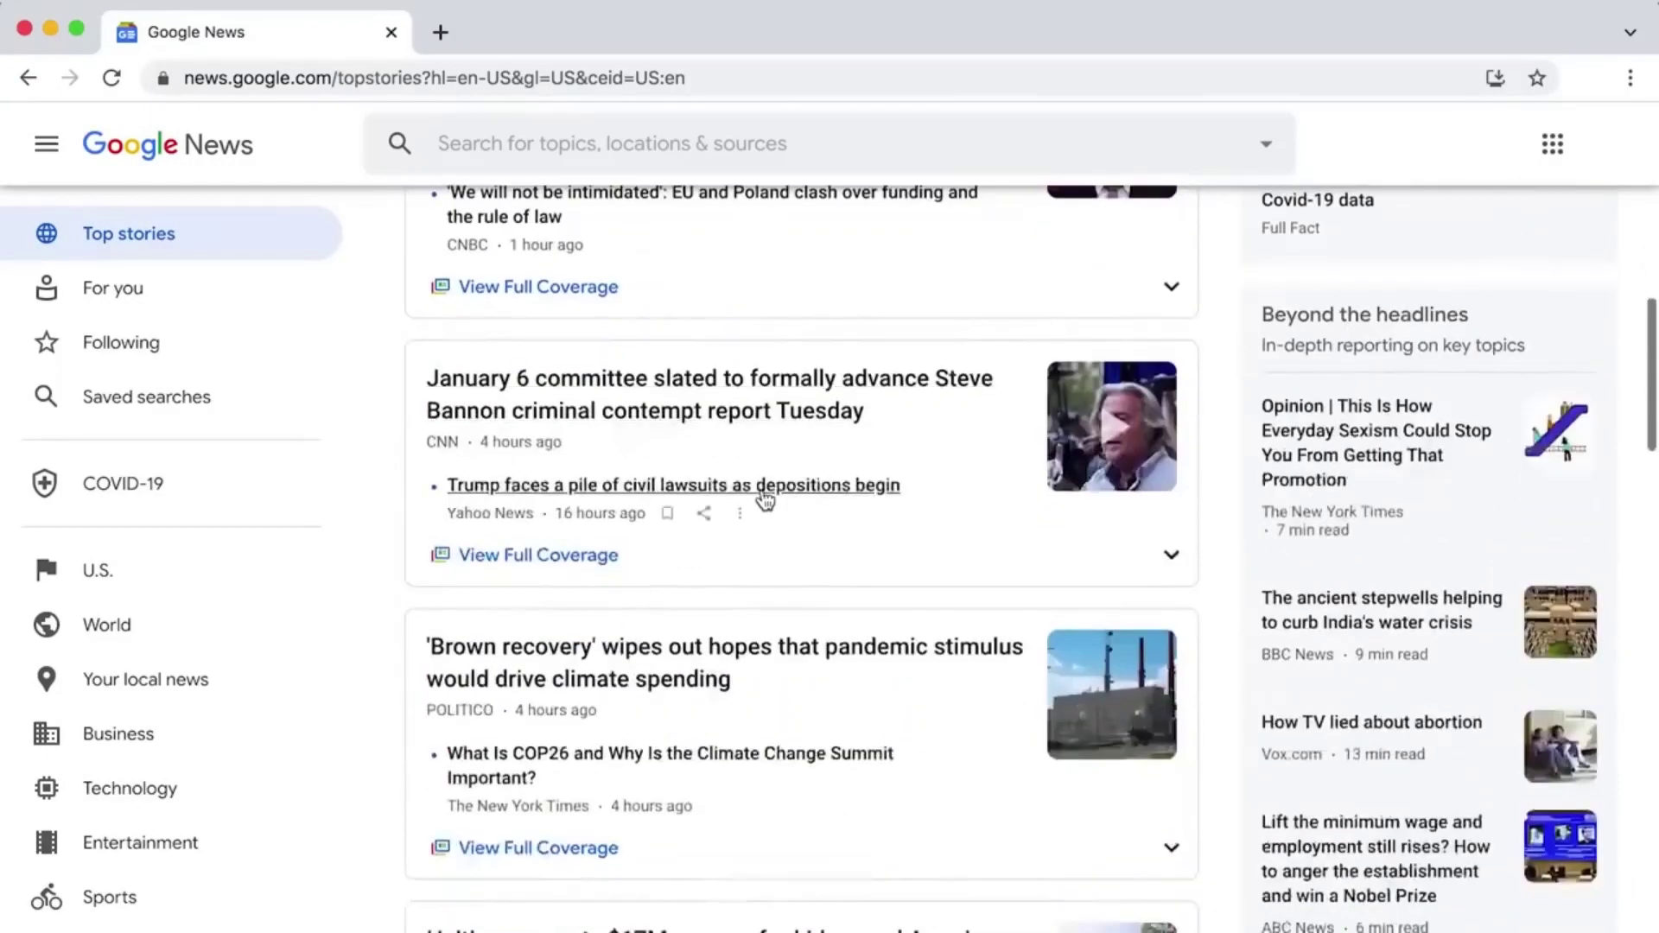
{"action": "scroll", "coordinate": [765, 500], "scroll_direction": "up", "scroll_amount": 15}
{"action": "scroll", "coordinate": [764, 500], "scroll_direction": "up", "scroll_amount": 7}
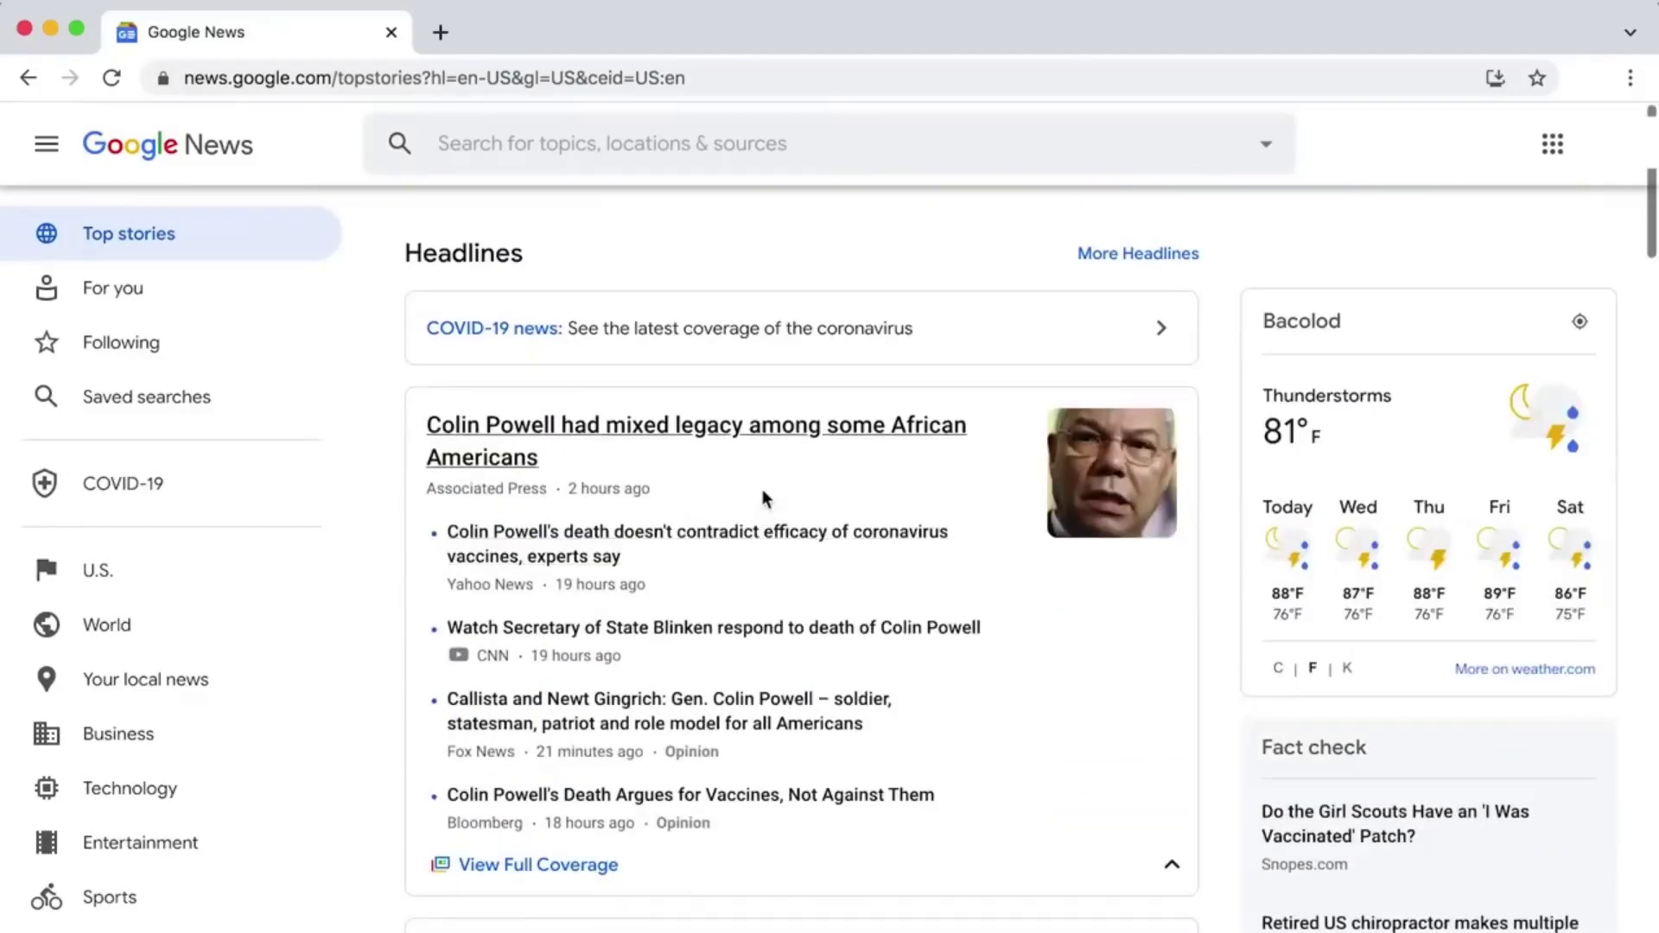
{"action": "scroll", "coordinate": [767, 510], "scroll_direction": "down", "scroll_amount": 20}
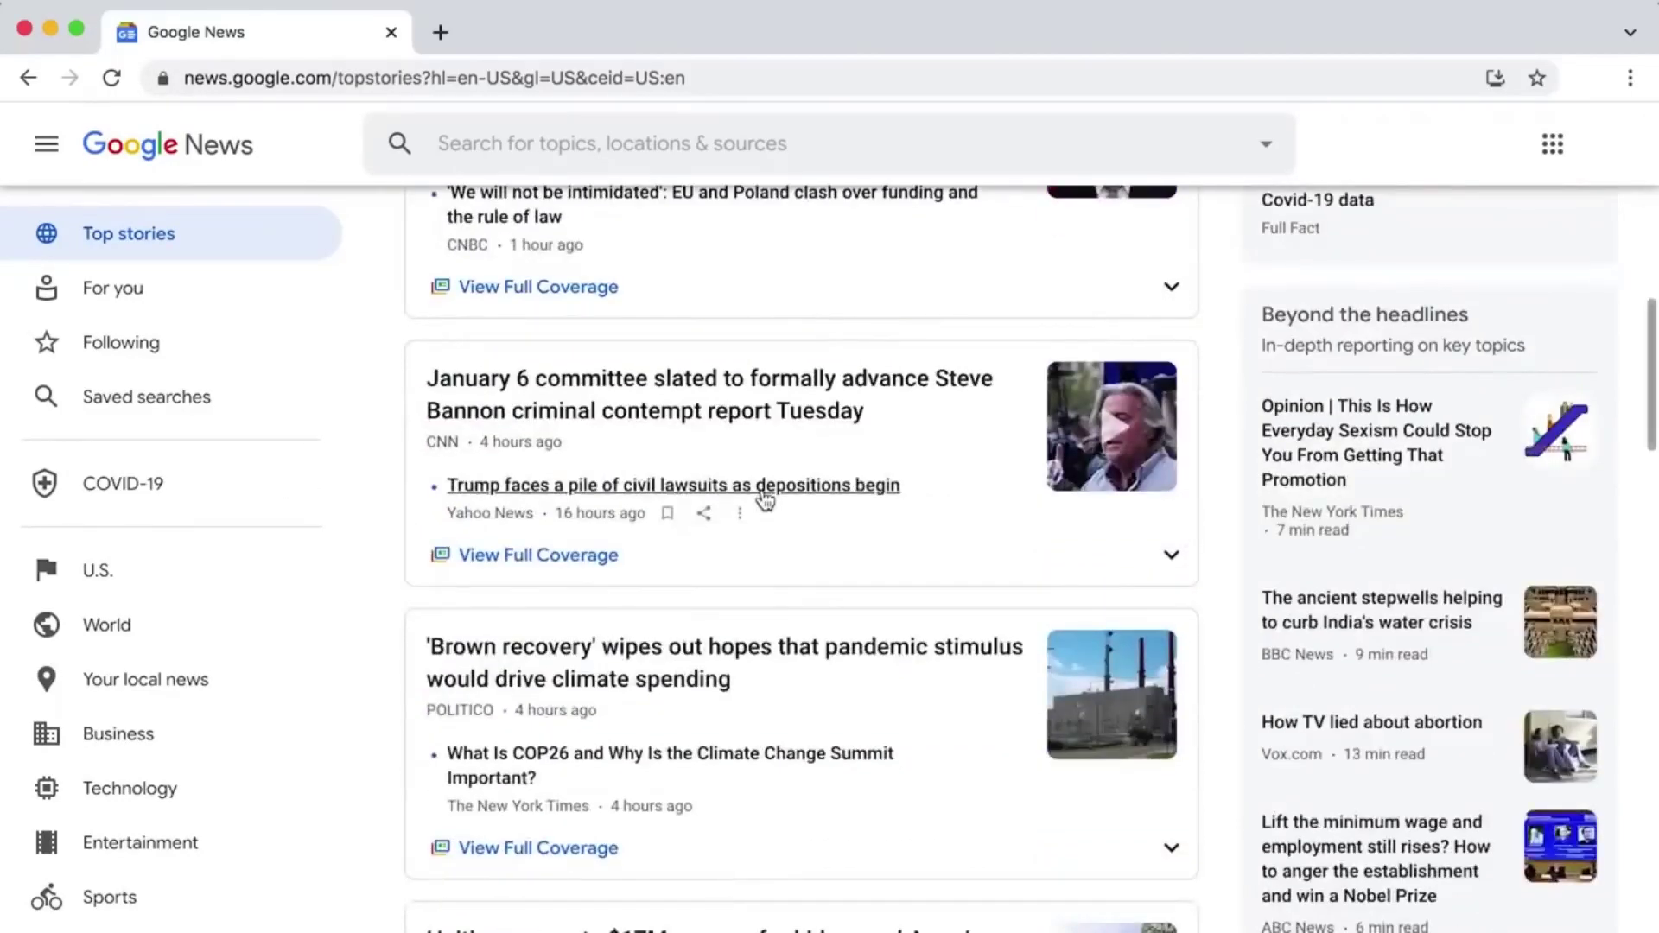
{"action": "scroll", "coordinate": [763, 493], "scroll_direction": "up", "scroll_amount": 20}
{"action": "scroll", "coordinate": [240, 446], "scroll_direction": "down", "scroll_amount": 4}
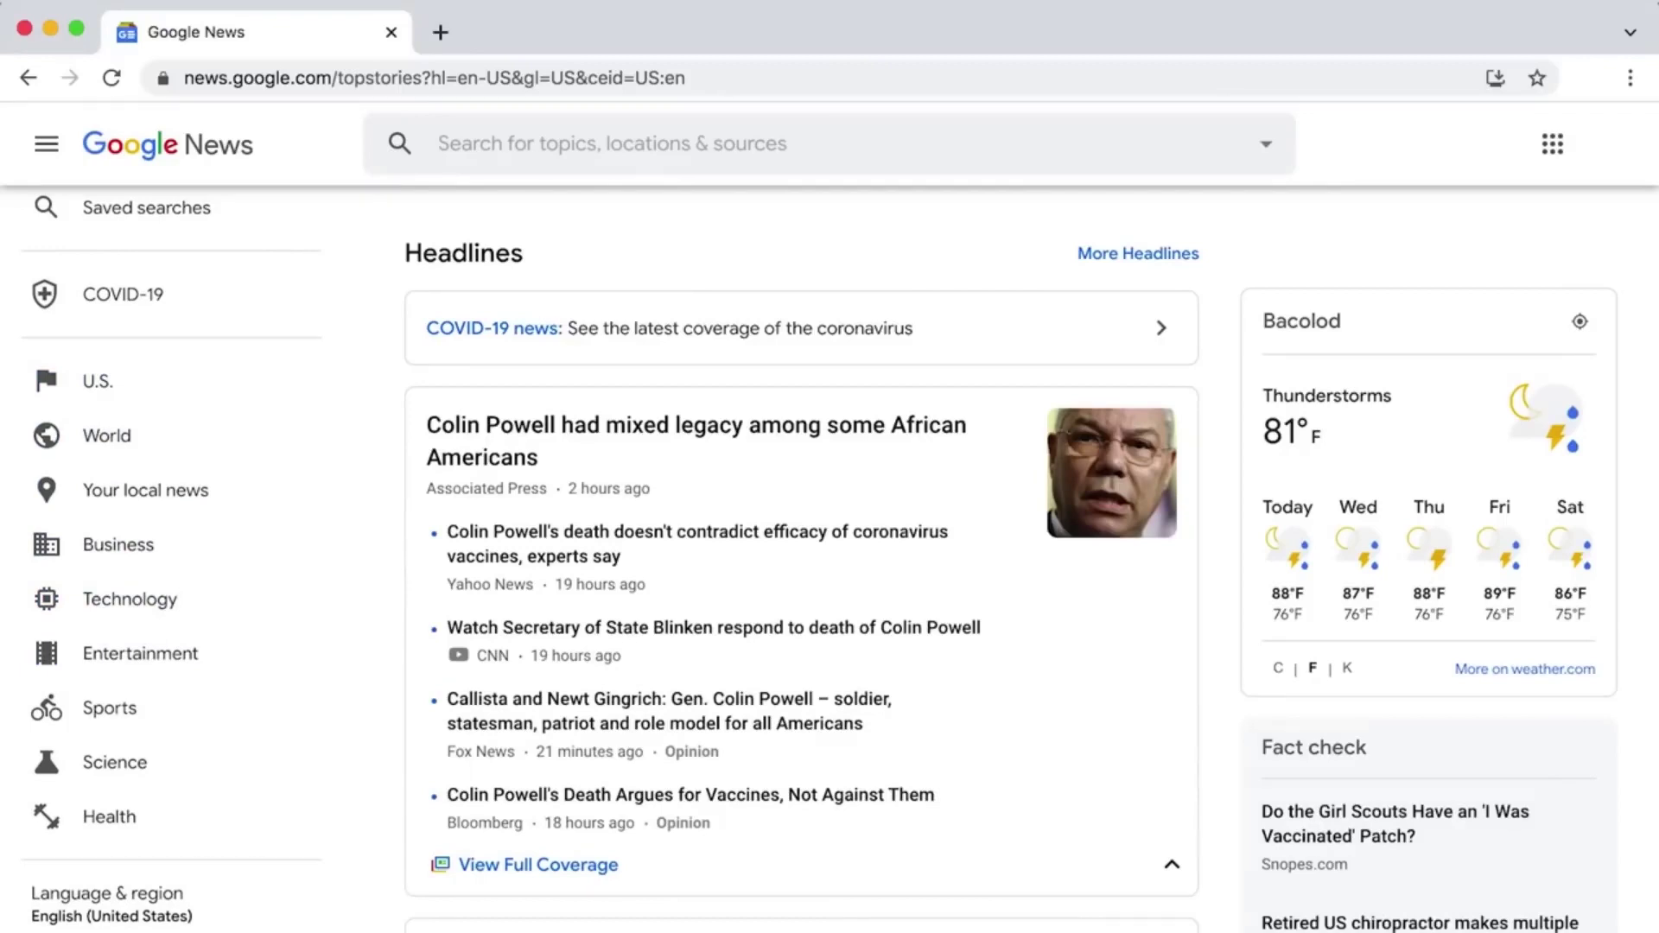
{"action": "scroll", "coordinate": [204, 593], "scroll_direction": "down", "scroll_amount": 3}
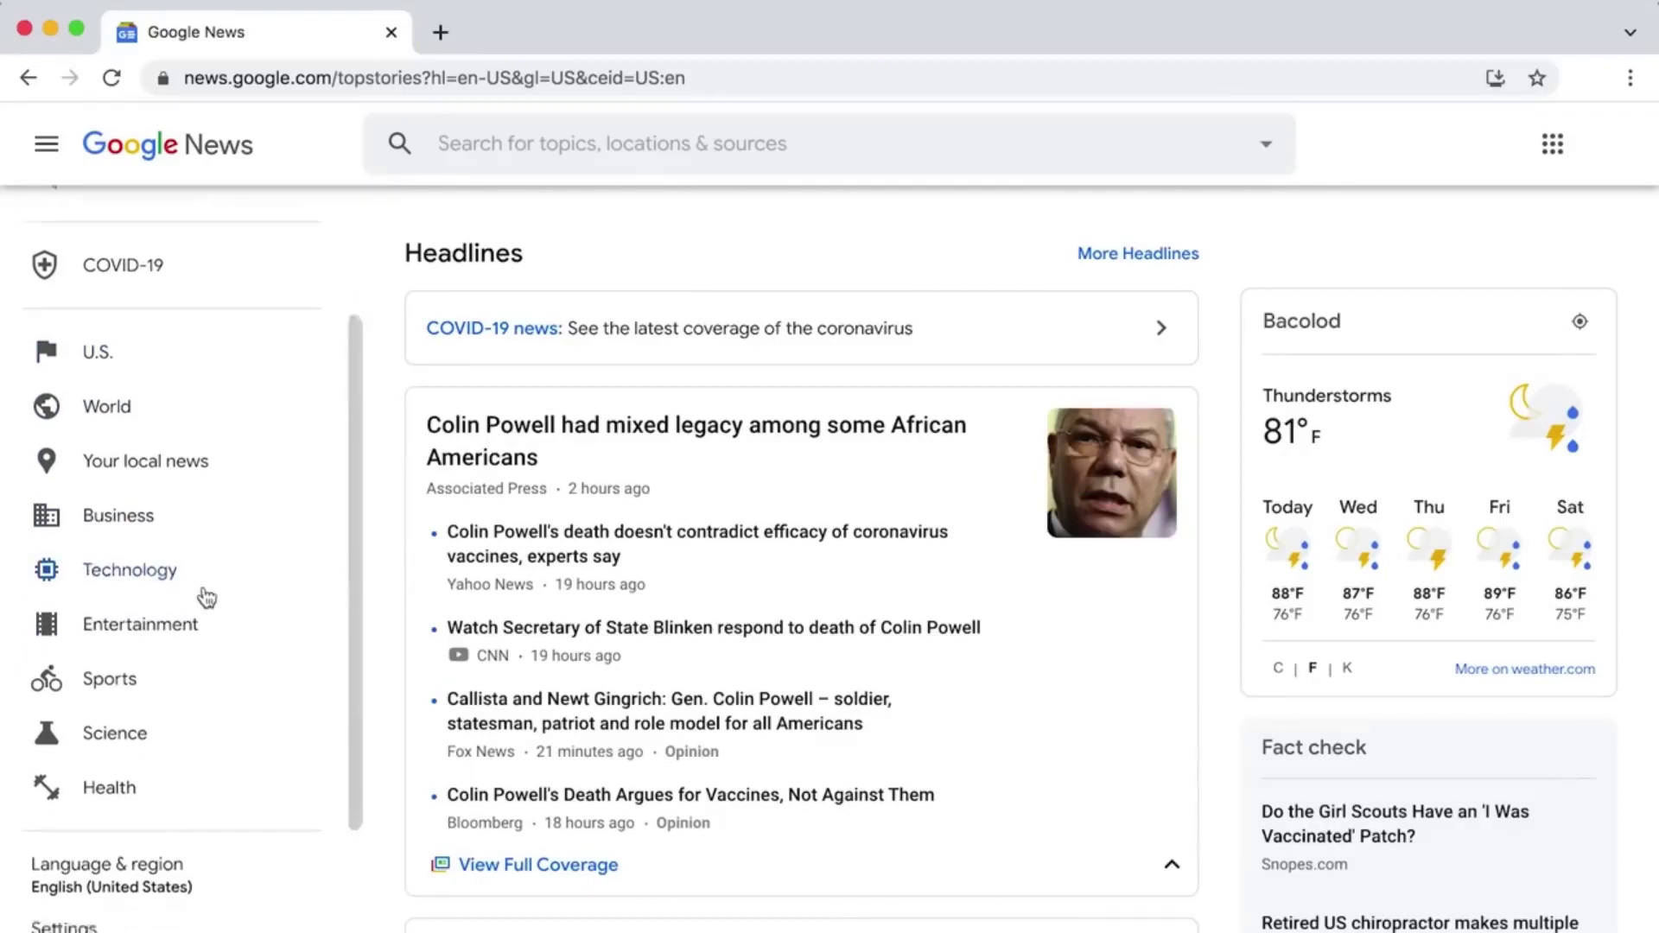
{"action": "scroll", "coordinate": [205, 596], "scroll_direction": "up", "scroll_amount": 4}
{"action": "scroll", "coordinate": [206, 596], "scroll_direction": "up", "scroll_amount": 2}
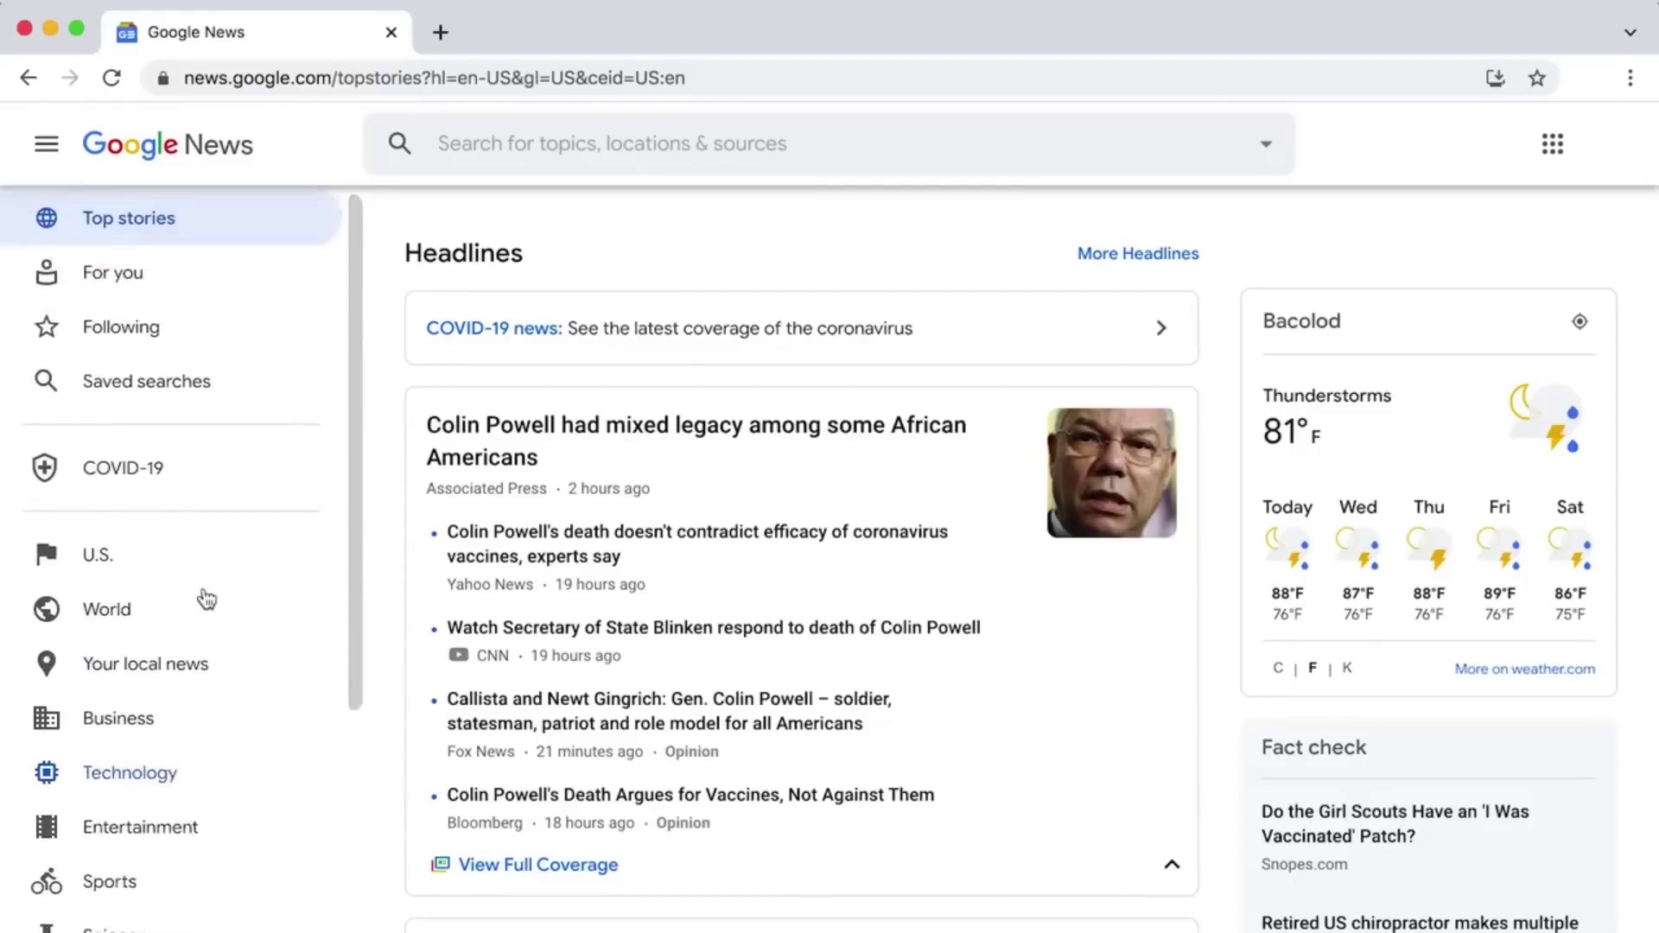
{"action": "scroll", "coordinate": [199, 605], "scroll_direction": "up", "scroll_amount": 1}
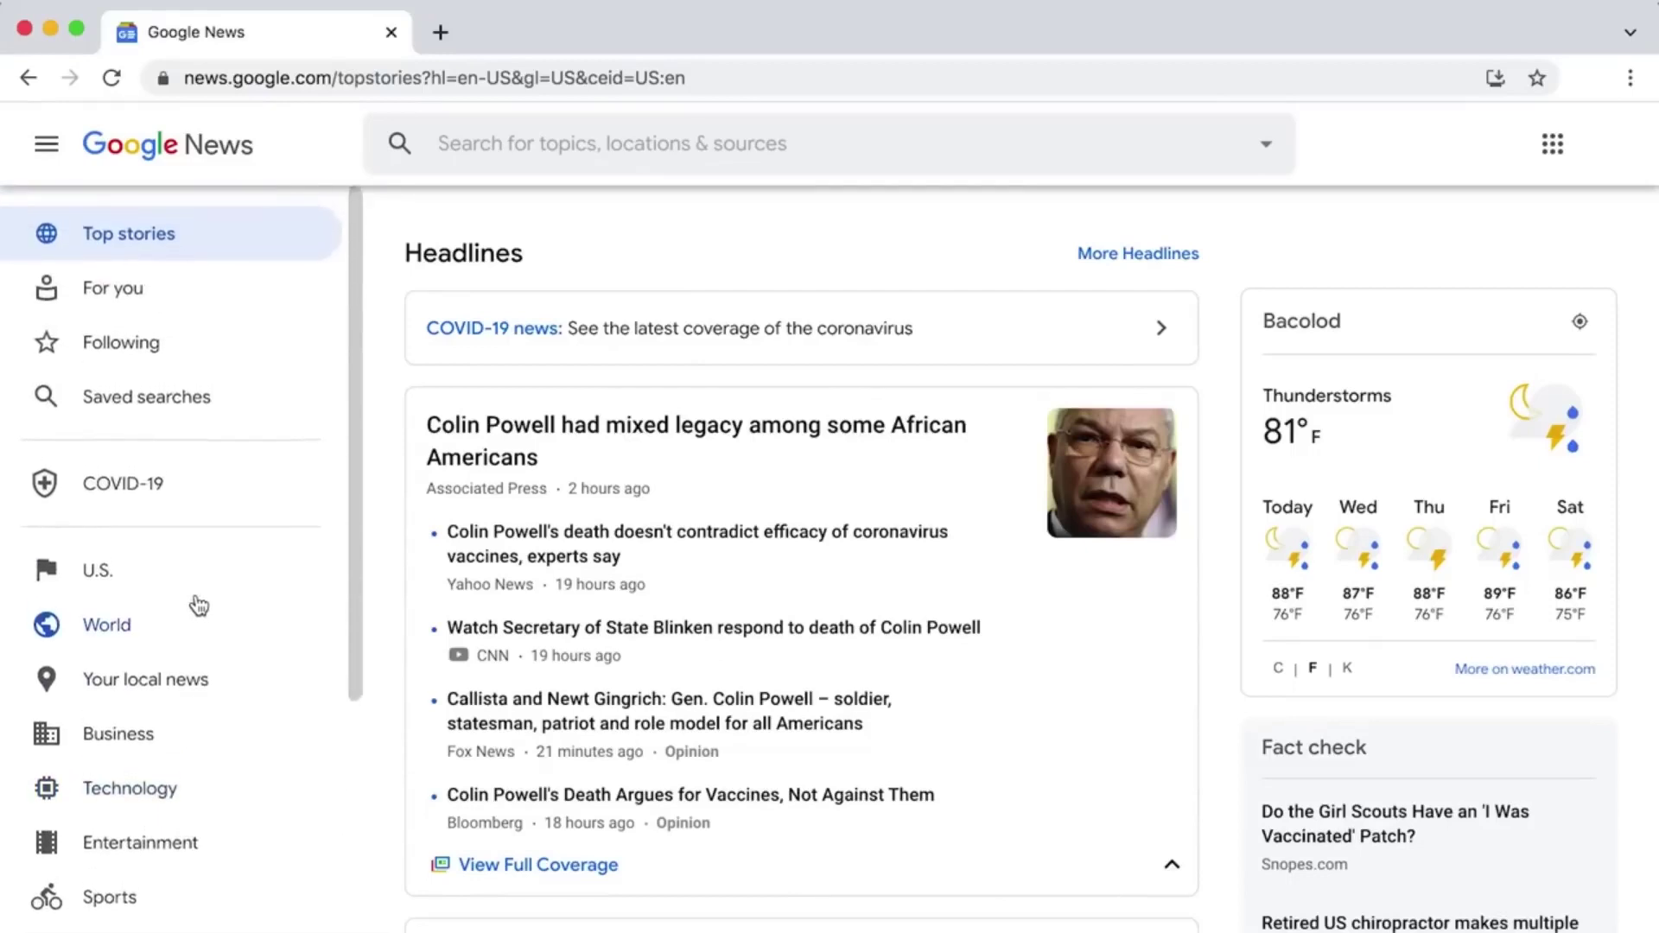
{"action": "scroll", "coordinate": [199, 606], "scroll_direction": "down", "scroll_amount": 3}
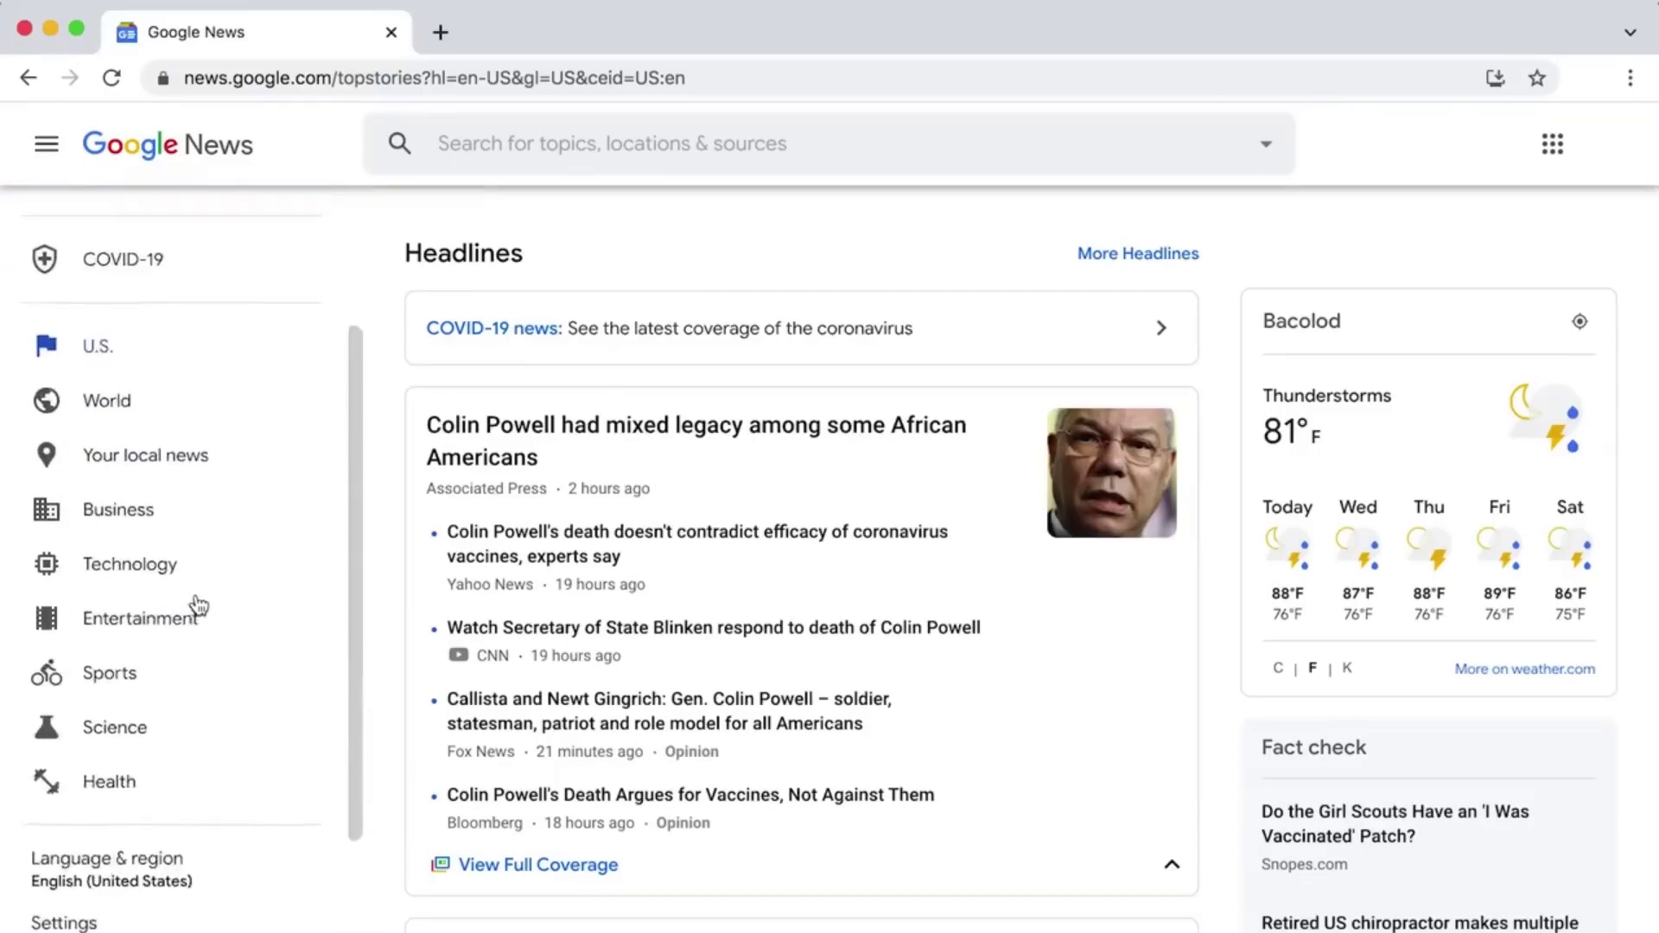
{"action": "scroll", "coordinate": [190, 615], "scroll_direction": "up", "scroll_amount": 3}
{"action": "scroll", "coordinate": [320, 659], "scroll_direction": "down", "scroll_amount": 5}
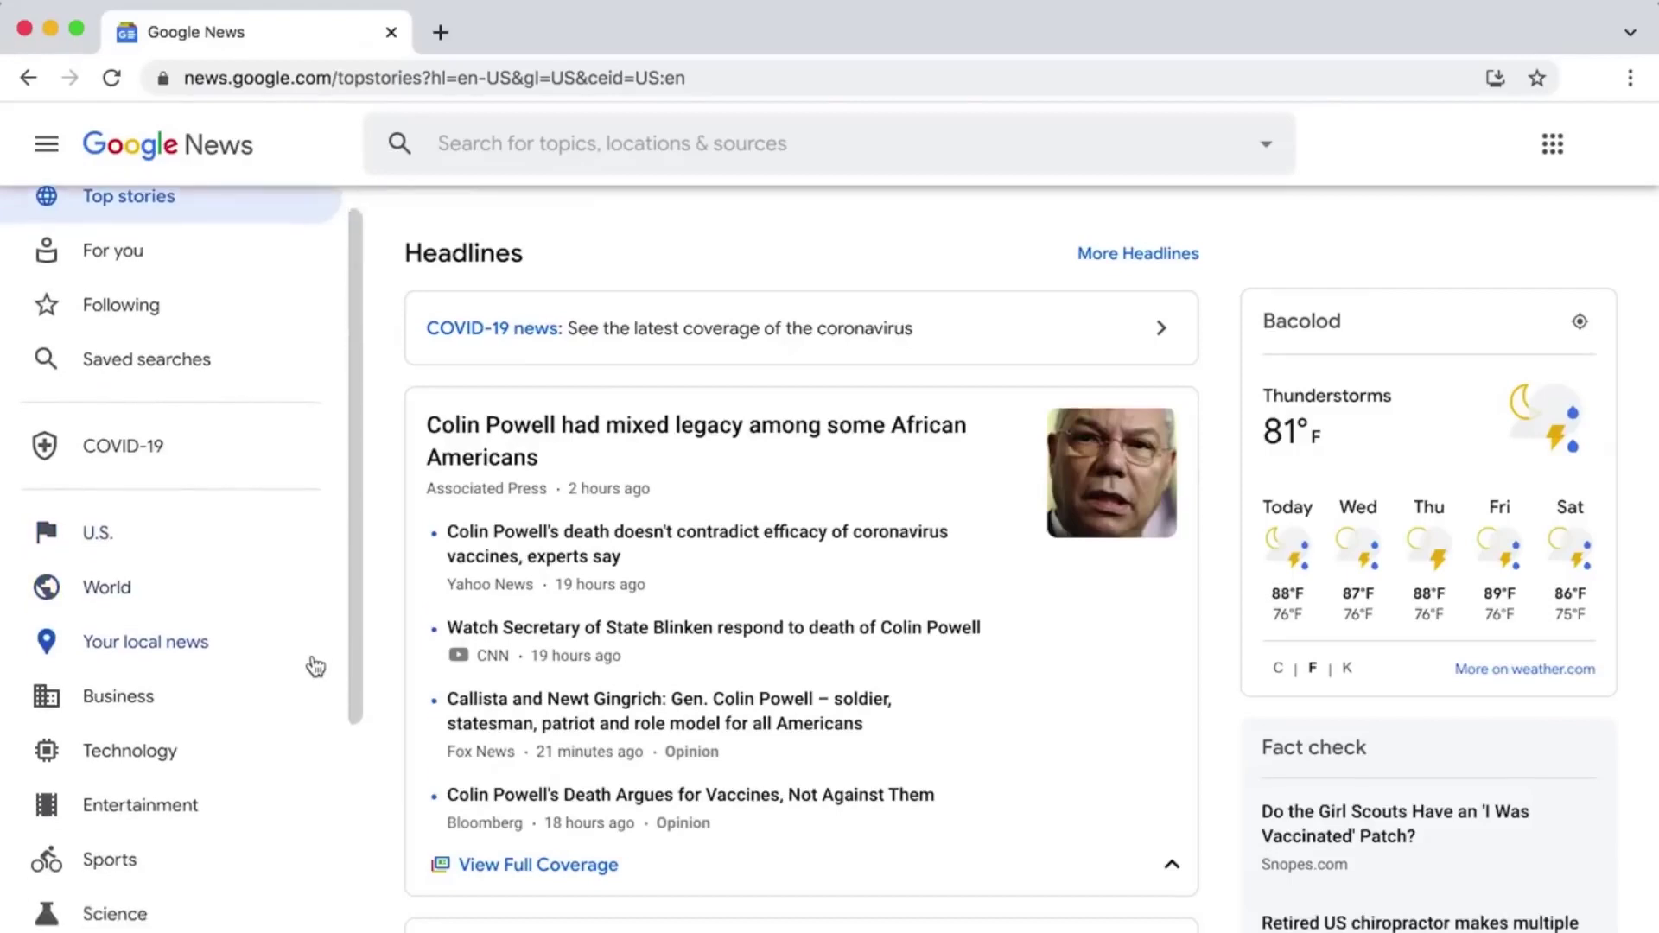
{"action": "scroll", "coordinate": [316, 666], "scroll_direction": "down", "scroll_amount": 1}
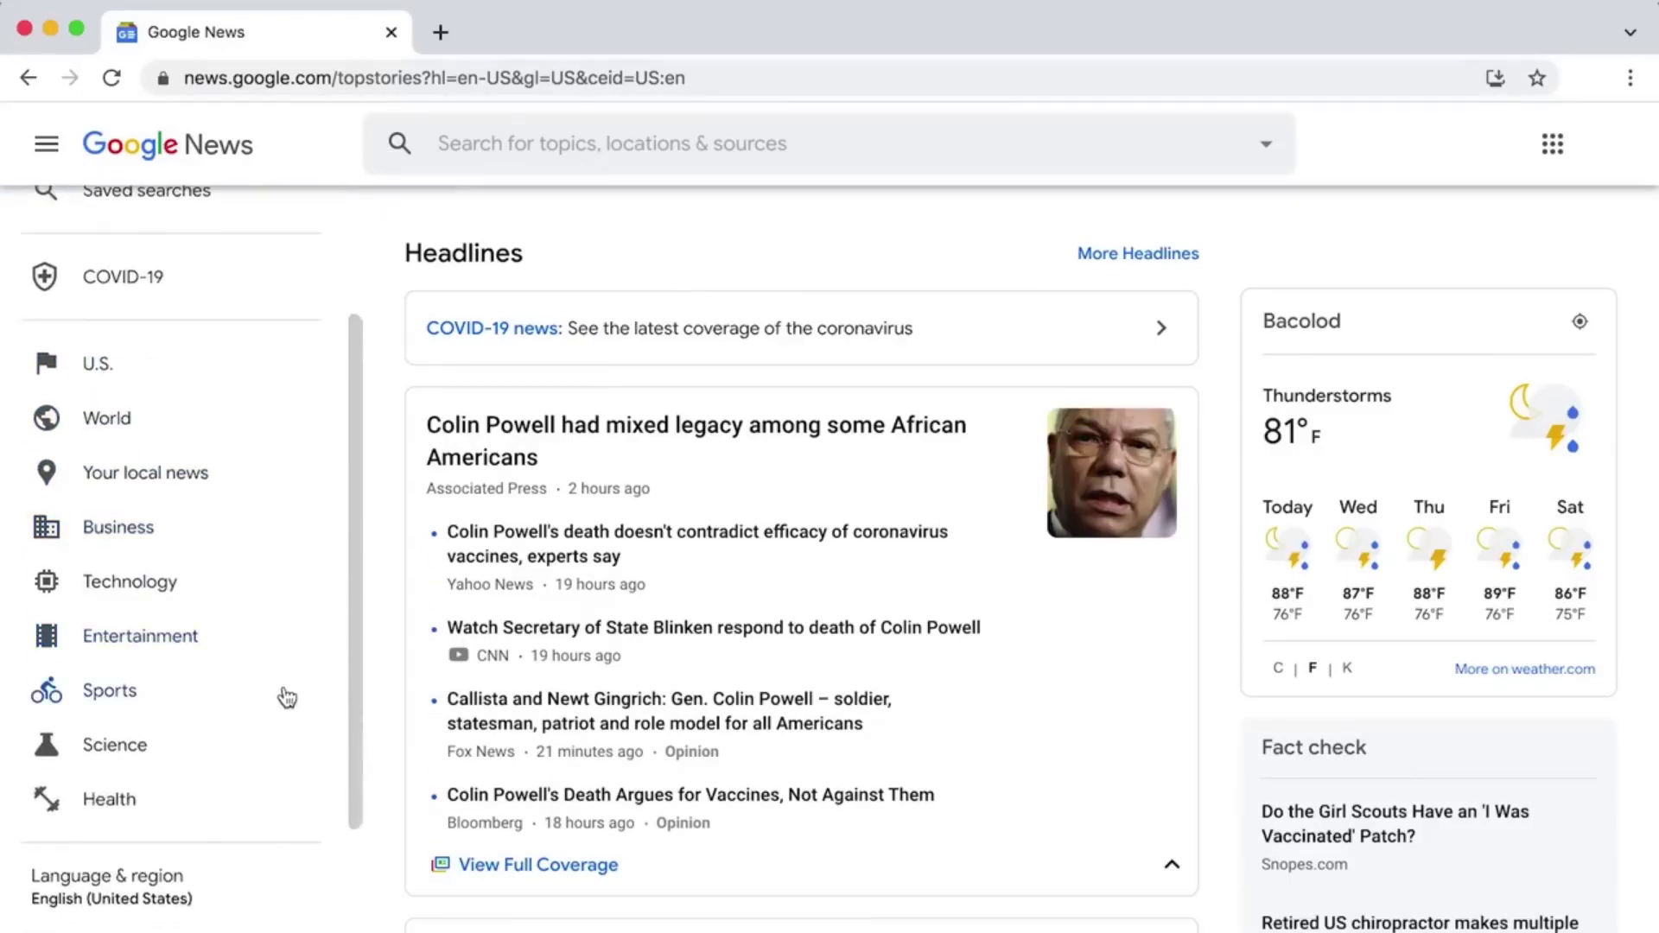
{"action": "left_click", "coordinate": [102, 802]}
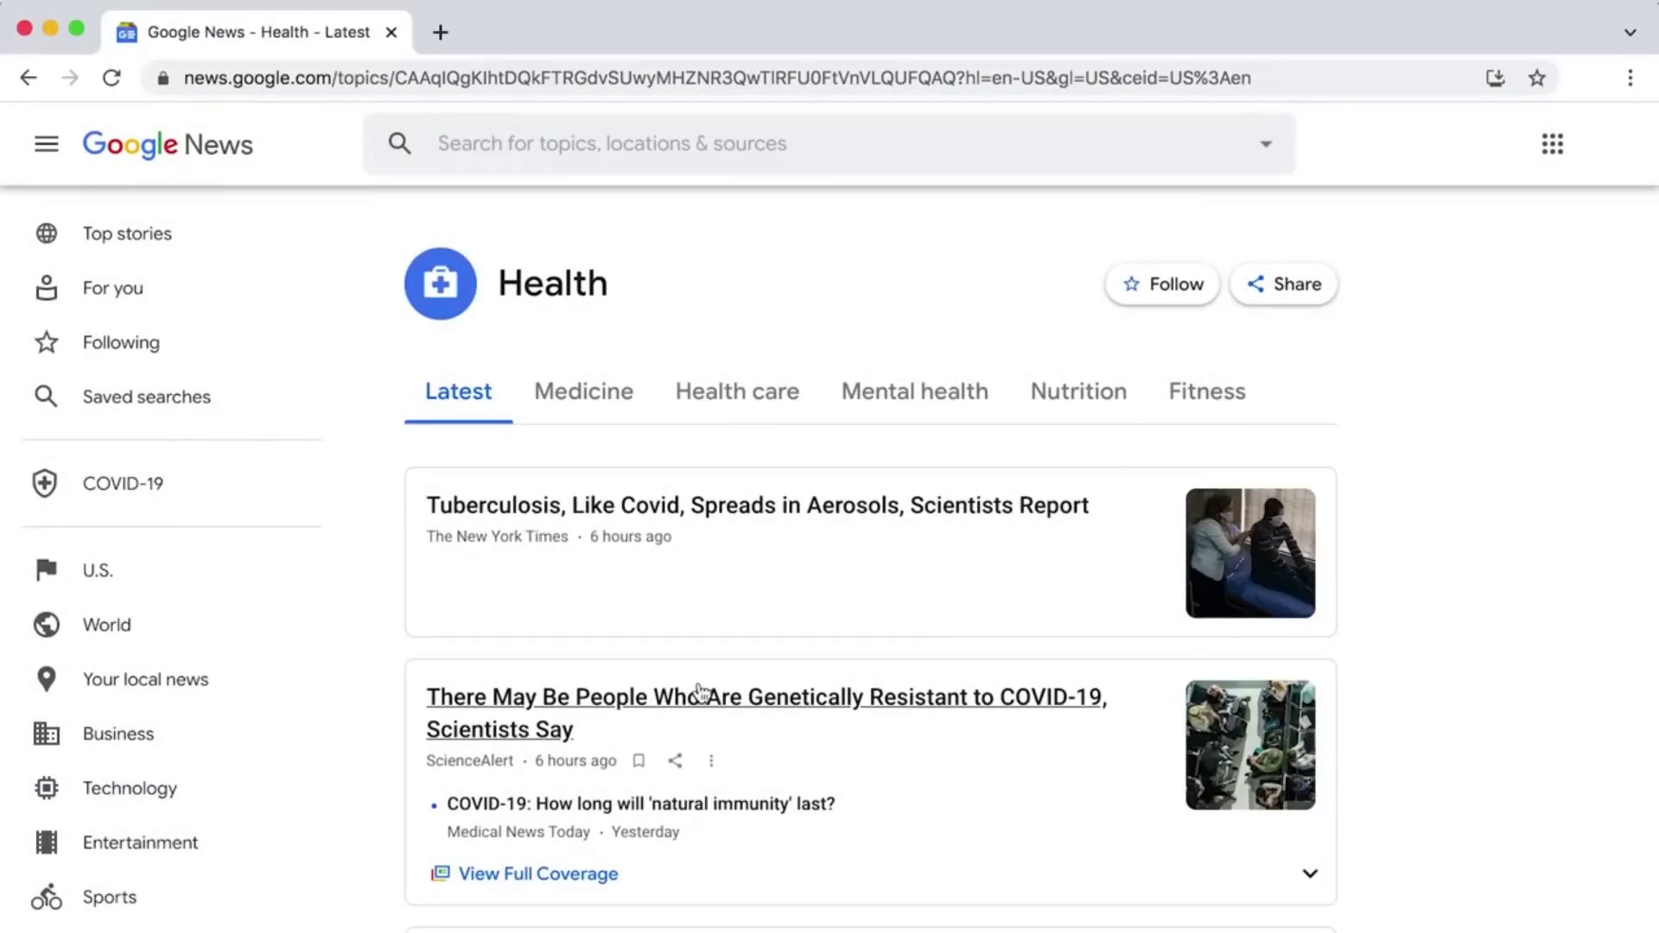
Step: Scroll up and down through the Health topic's Latest stories feed
{"action": "scroll", "coordinate": [700, 691], "scroll_direction": "down", "scroll_amount": 8}
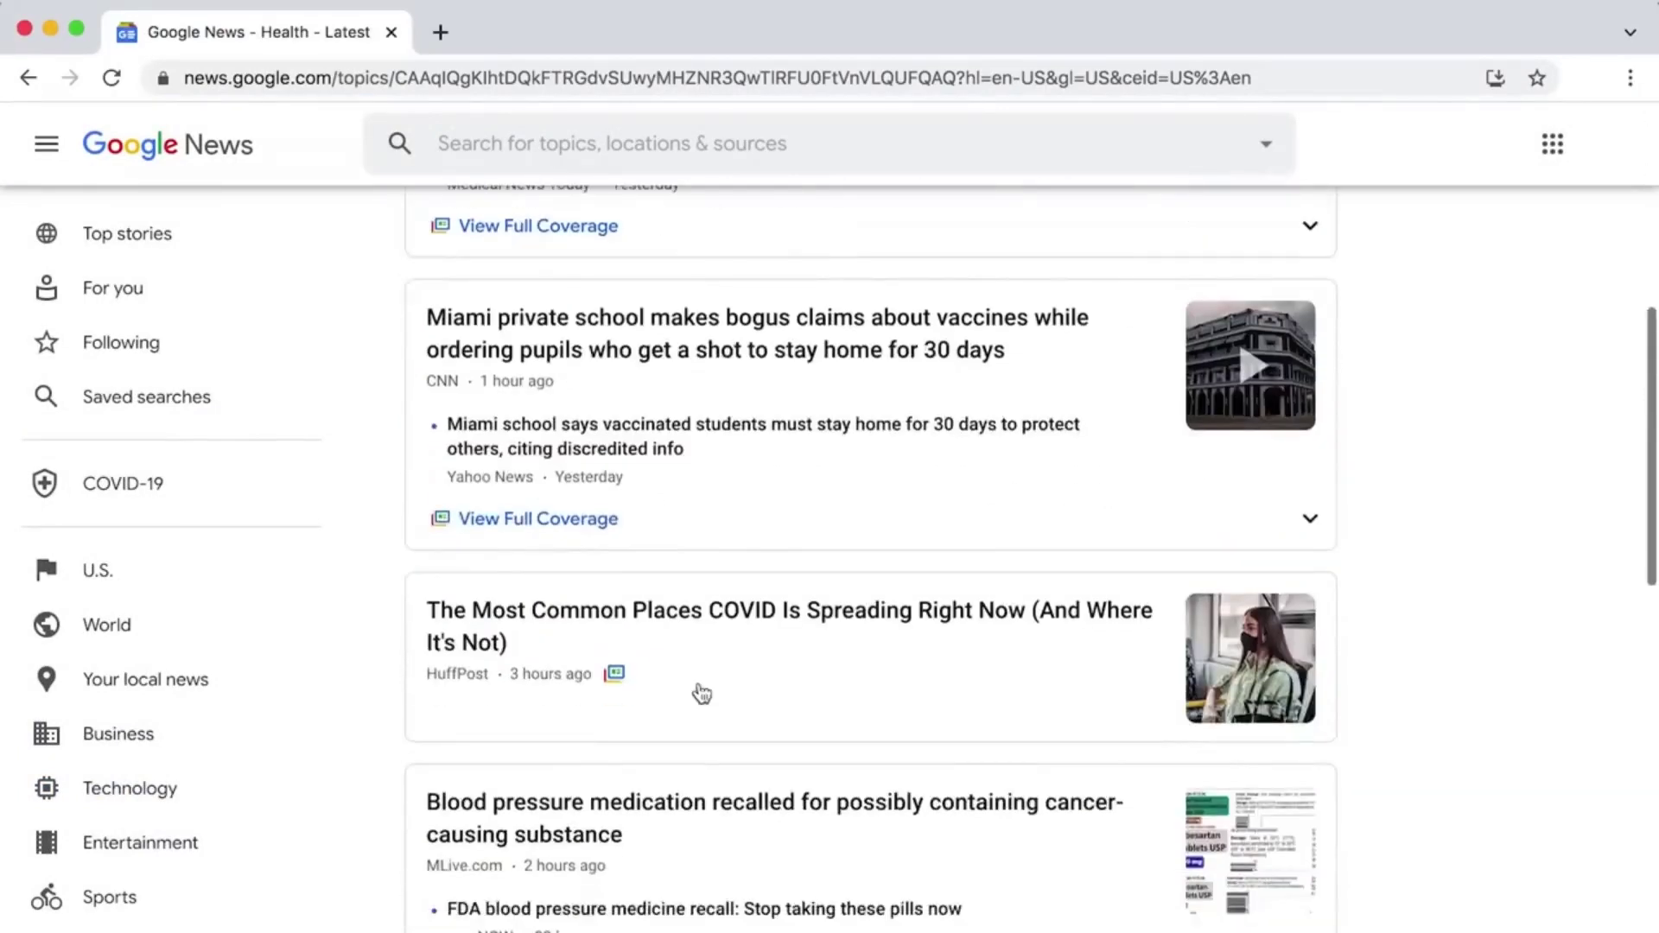
{"action": "scroll", "coordinate": [702, 694], "scroll_direction": "up", "scroll_amount": 4}
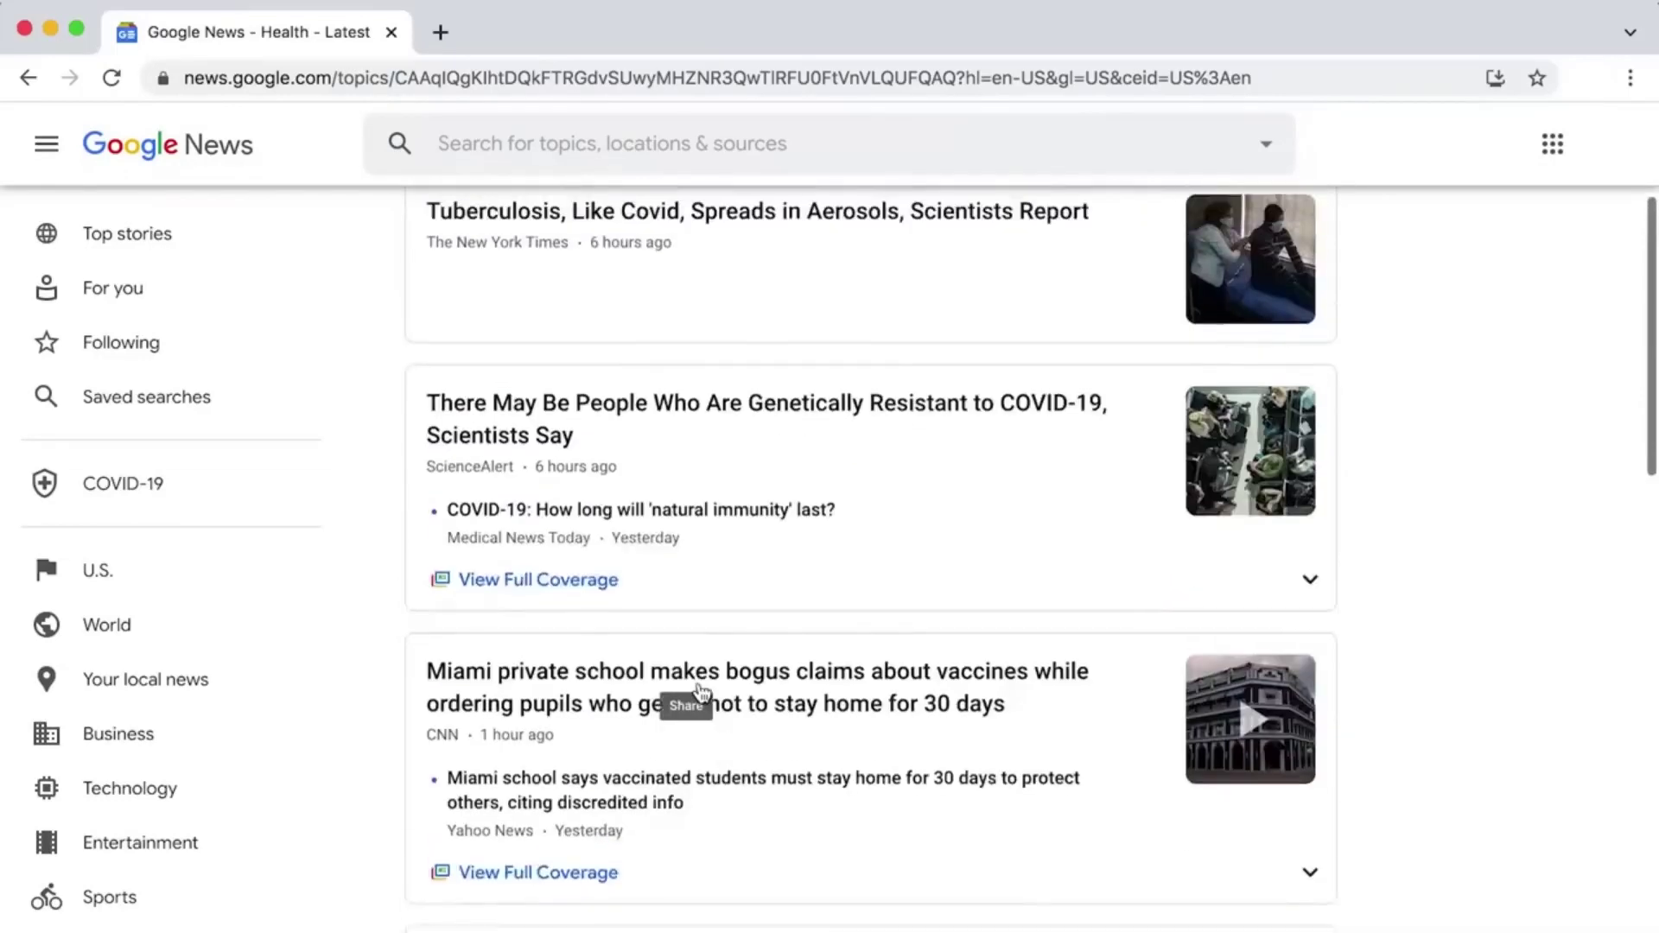
{"action": "scroll", "coordinate": [702, 692], "scroll_direction": "up", "scroll_amount": 1}
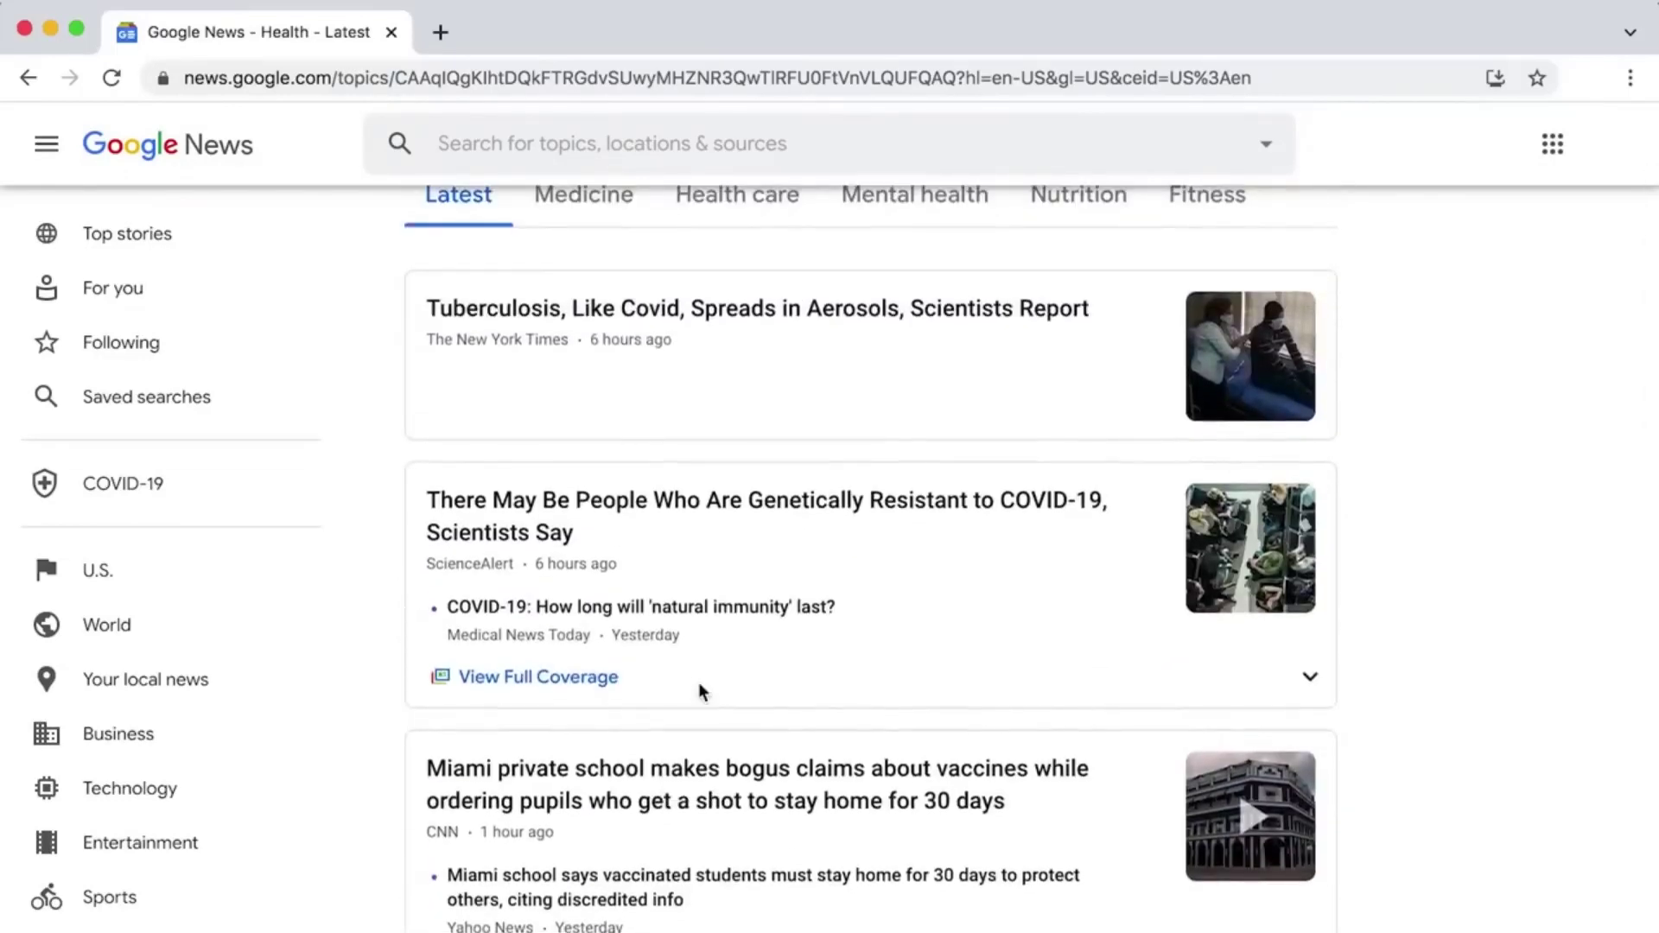
{"action": "scroll", "coordinate": [700, 691], "scroll_direction": "down", "scroll_amount": 1}
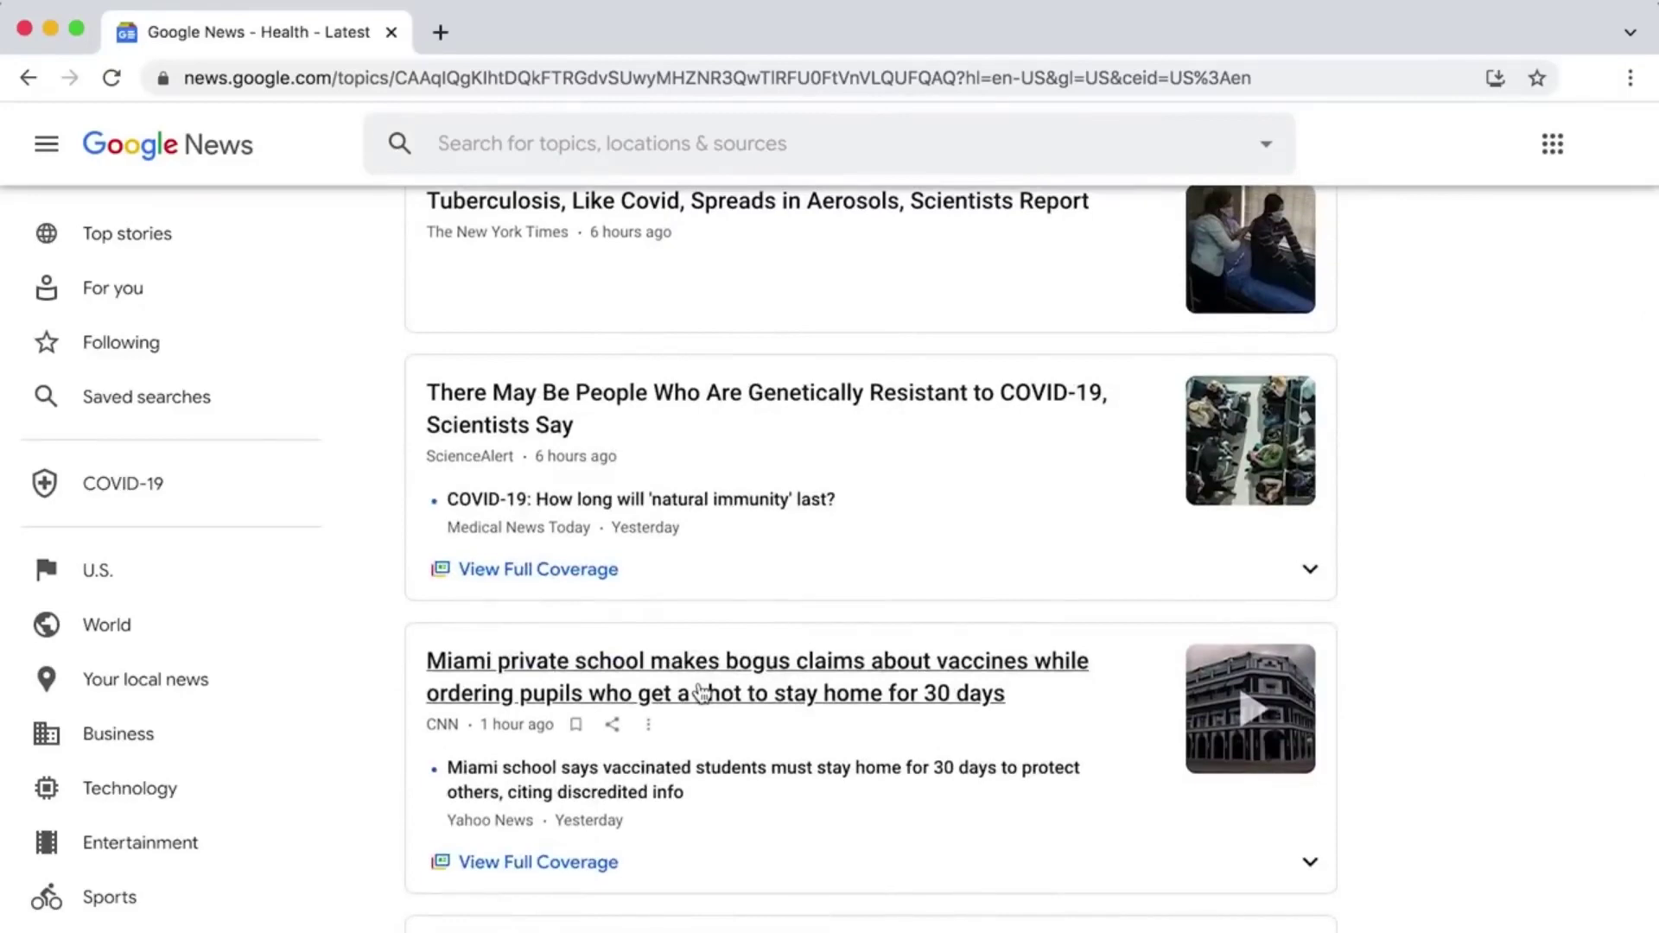
{"action": "scroll", "coordinate": [700, 689], "scroll_direction": "down", "scroll_amount": 2}
{"action": "scroll", "coordinate": [698, 687], "scroll_direction": "up", "scroll_amount": 5}
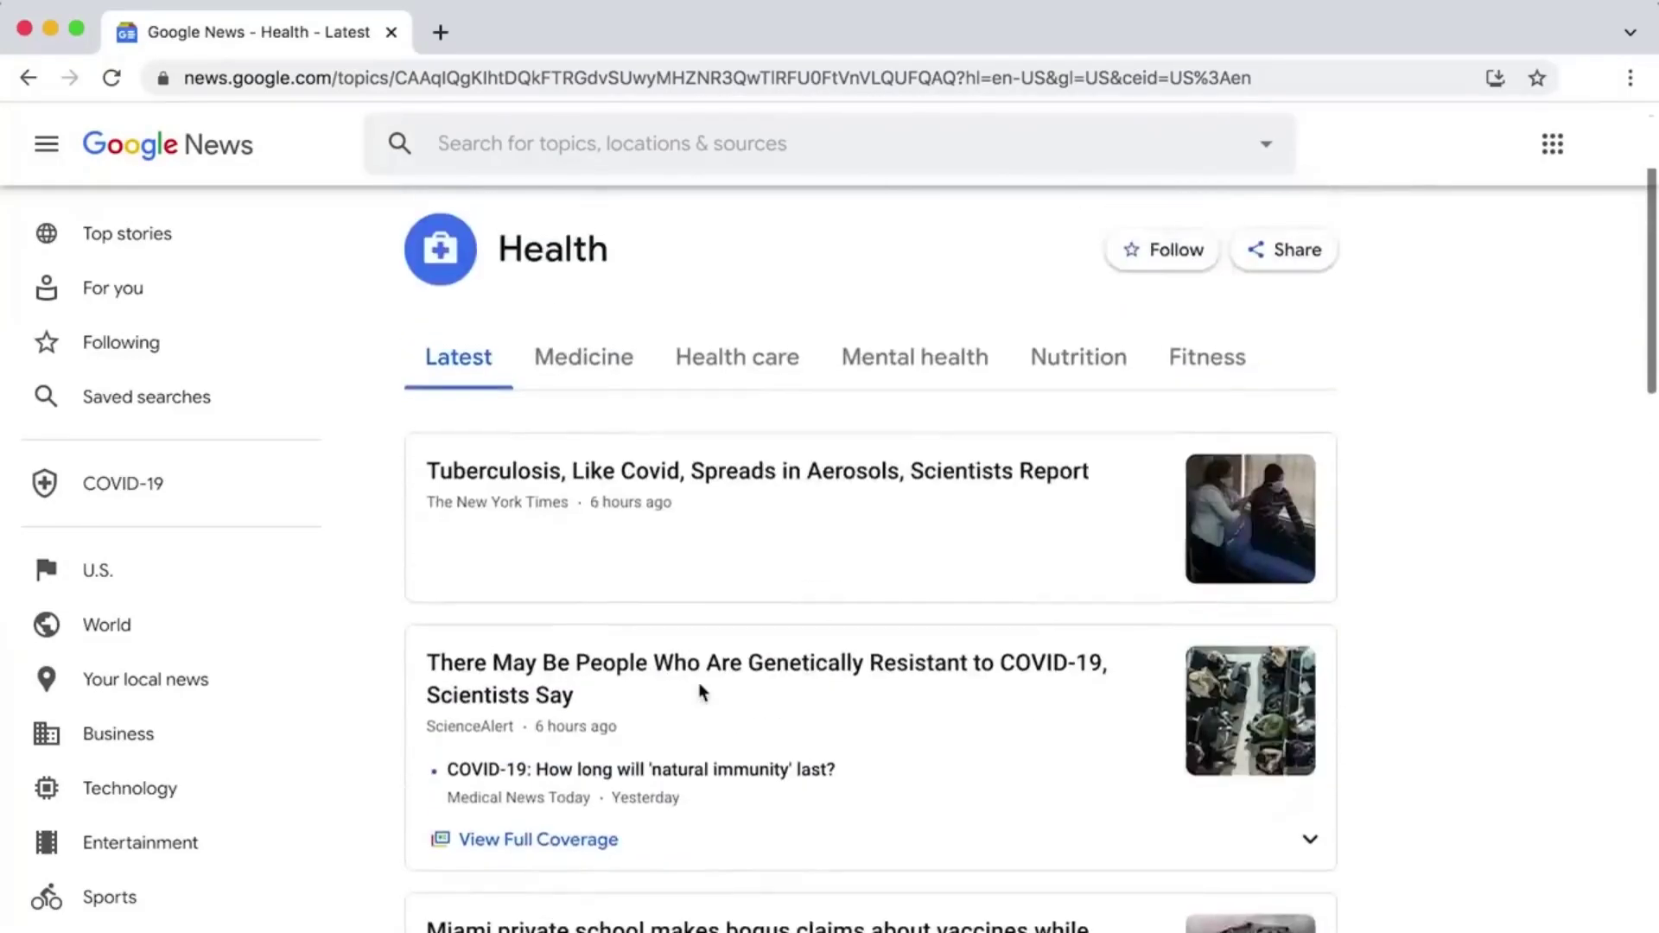
{"action": "scroll", "coordinate": [702, 695], "scroll_direction": "down", "scroll_amount": 5}
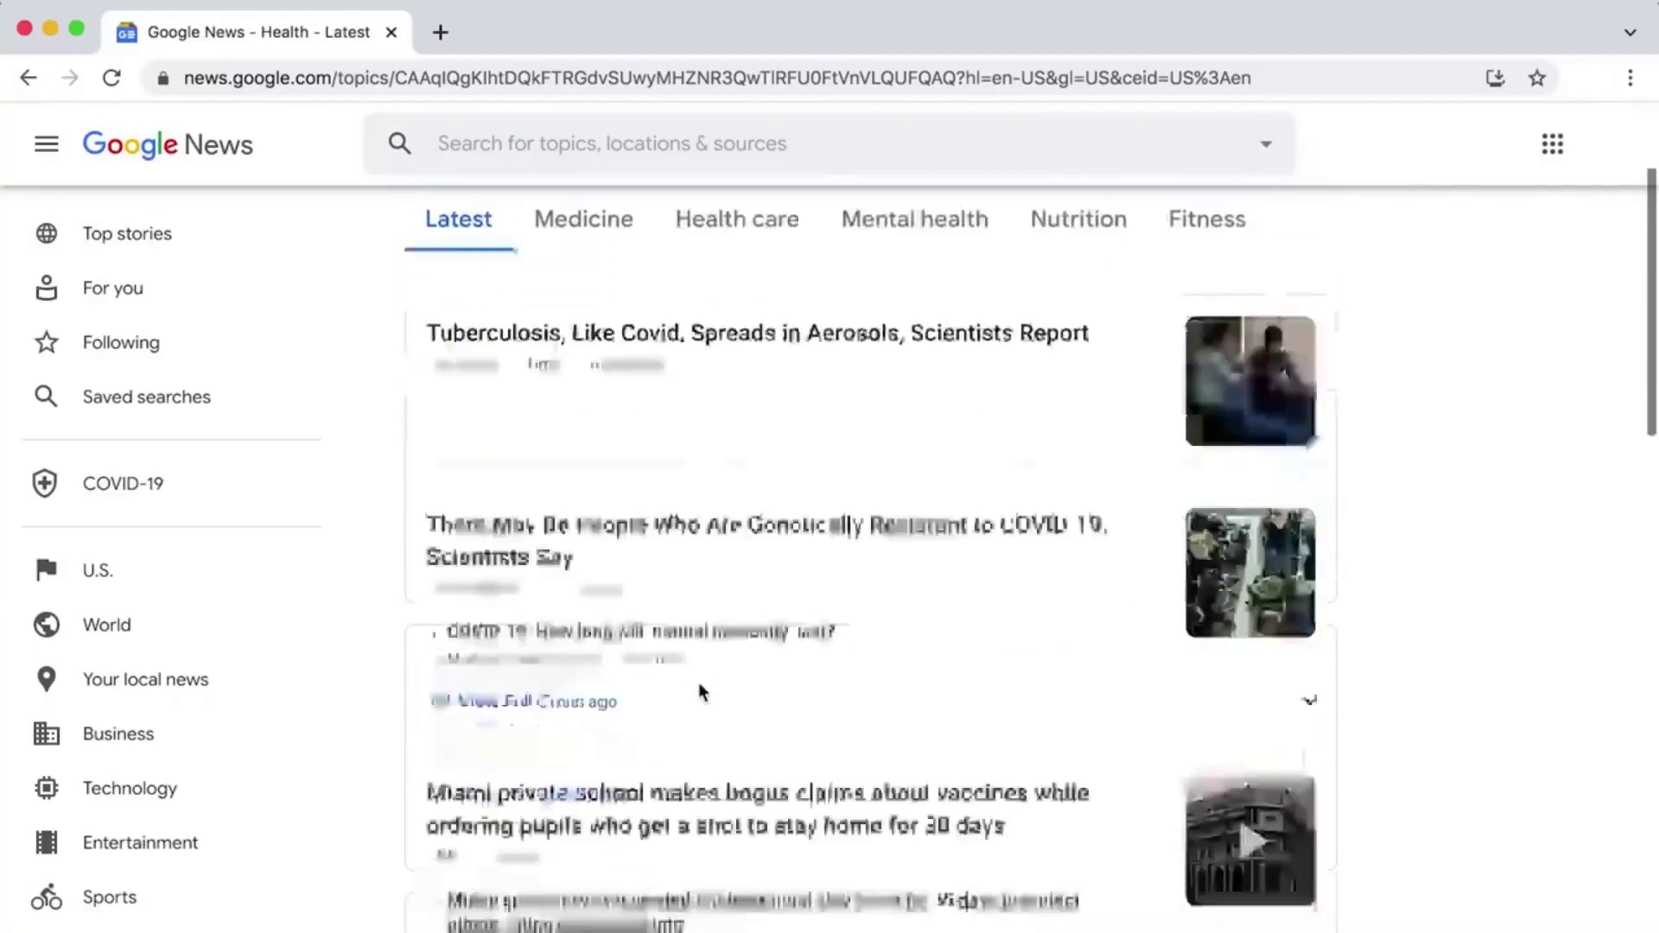
{"action": "scroll", "coordinate": [700, 691], "scroll_direction": "up", "scroll_amount": 2}
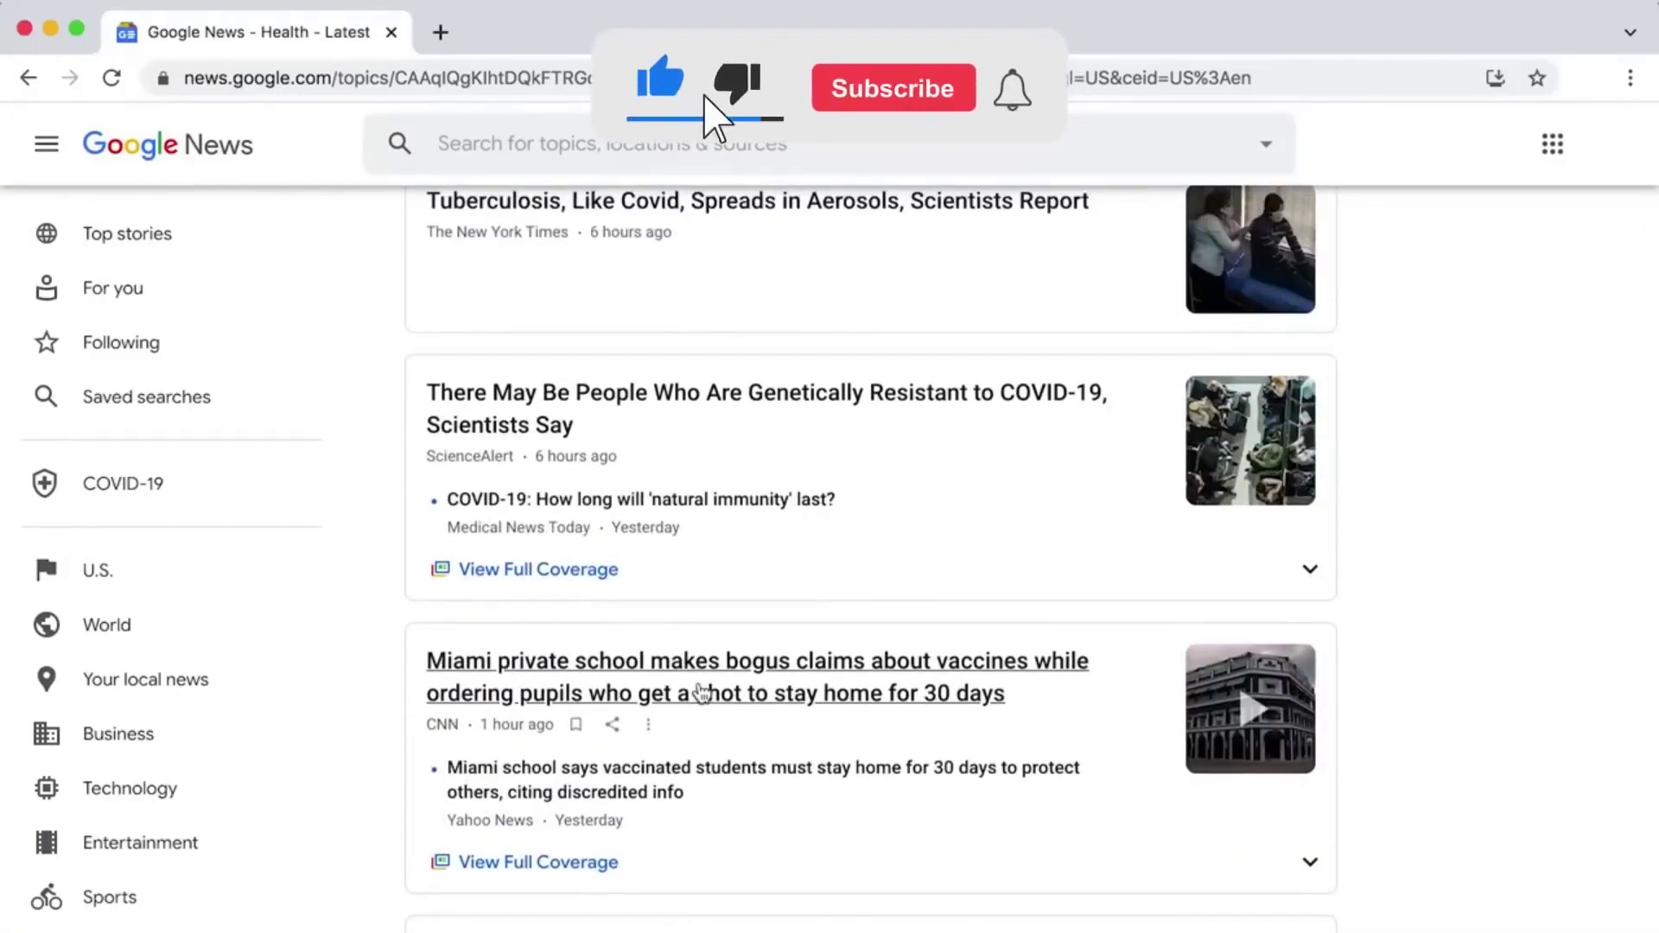
{"action": "scroll", "coordinate": [701, 693], "scroll_direction": "up", "scroll_amount": 2}
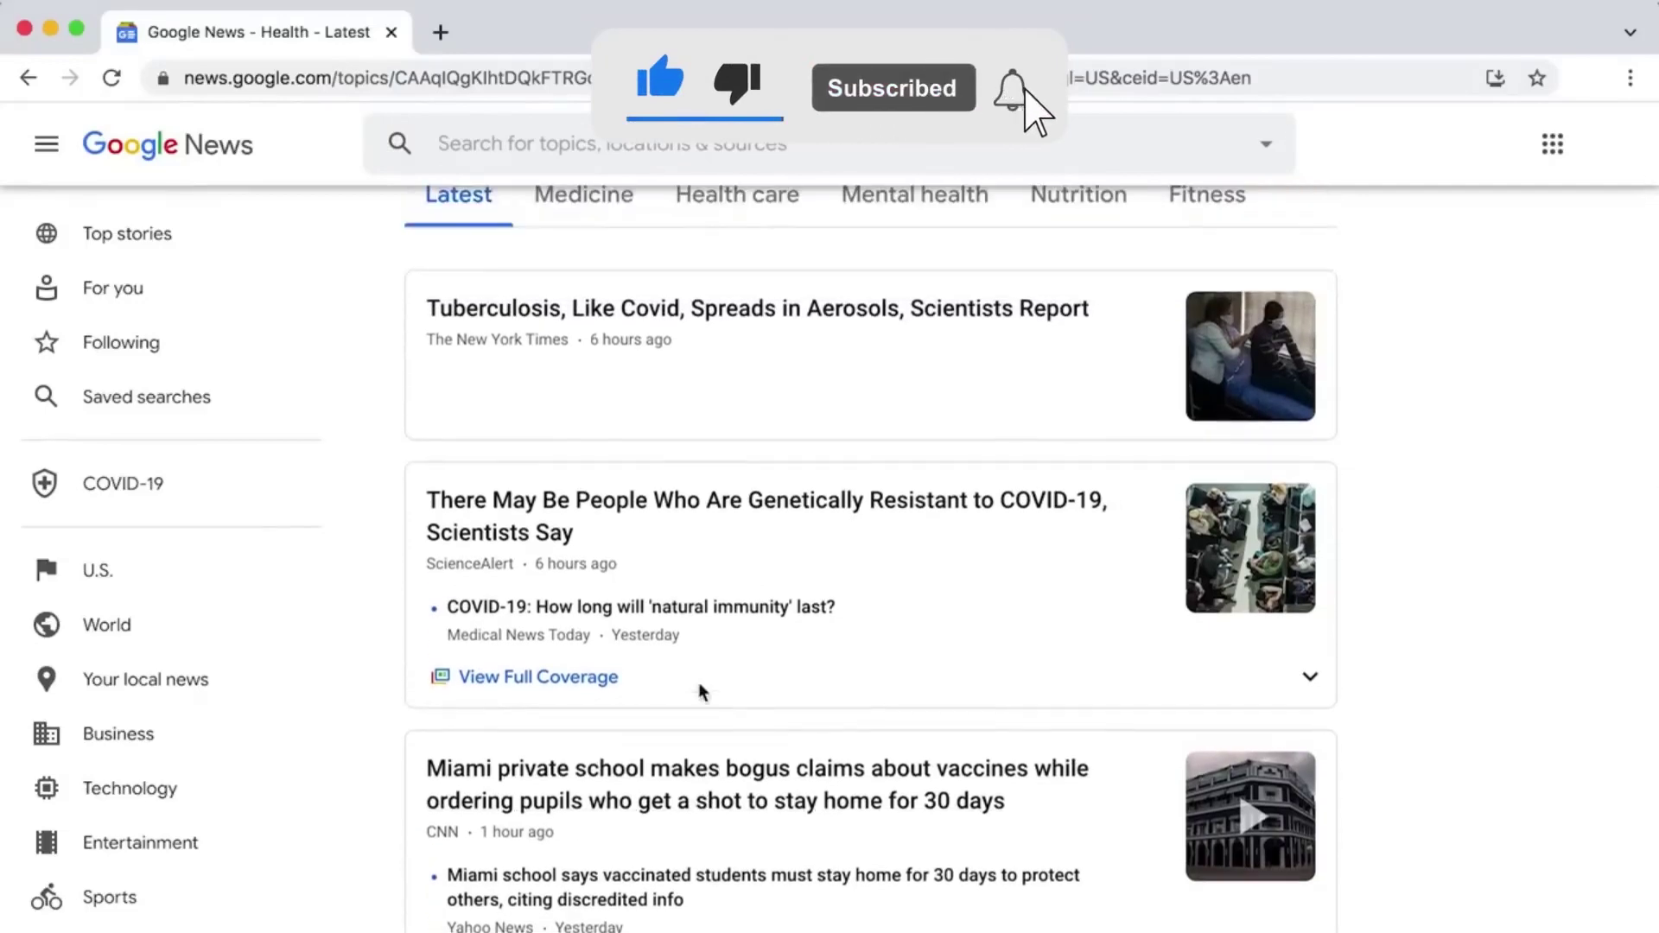
{"action": "scroll", "coordinate": [700, 687], "scroll_direction": "down", "scroll_amount": 5}
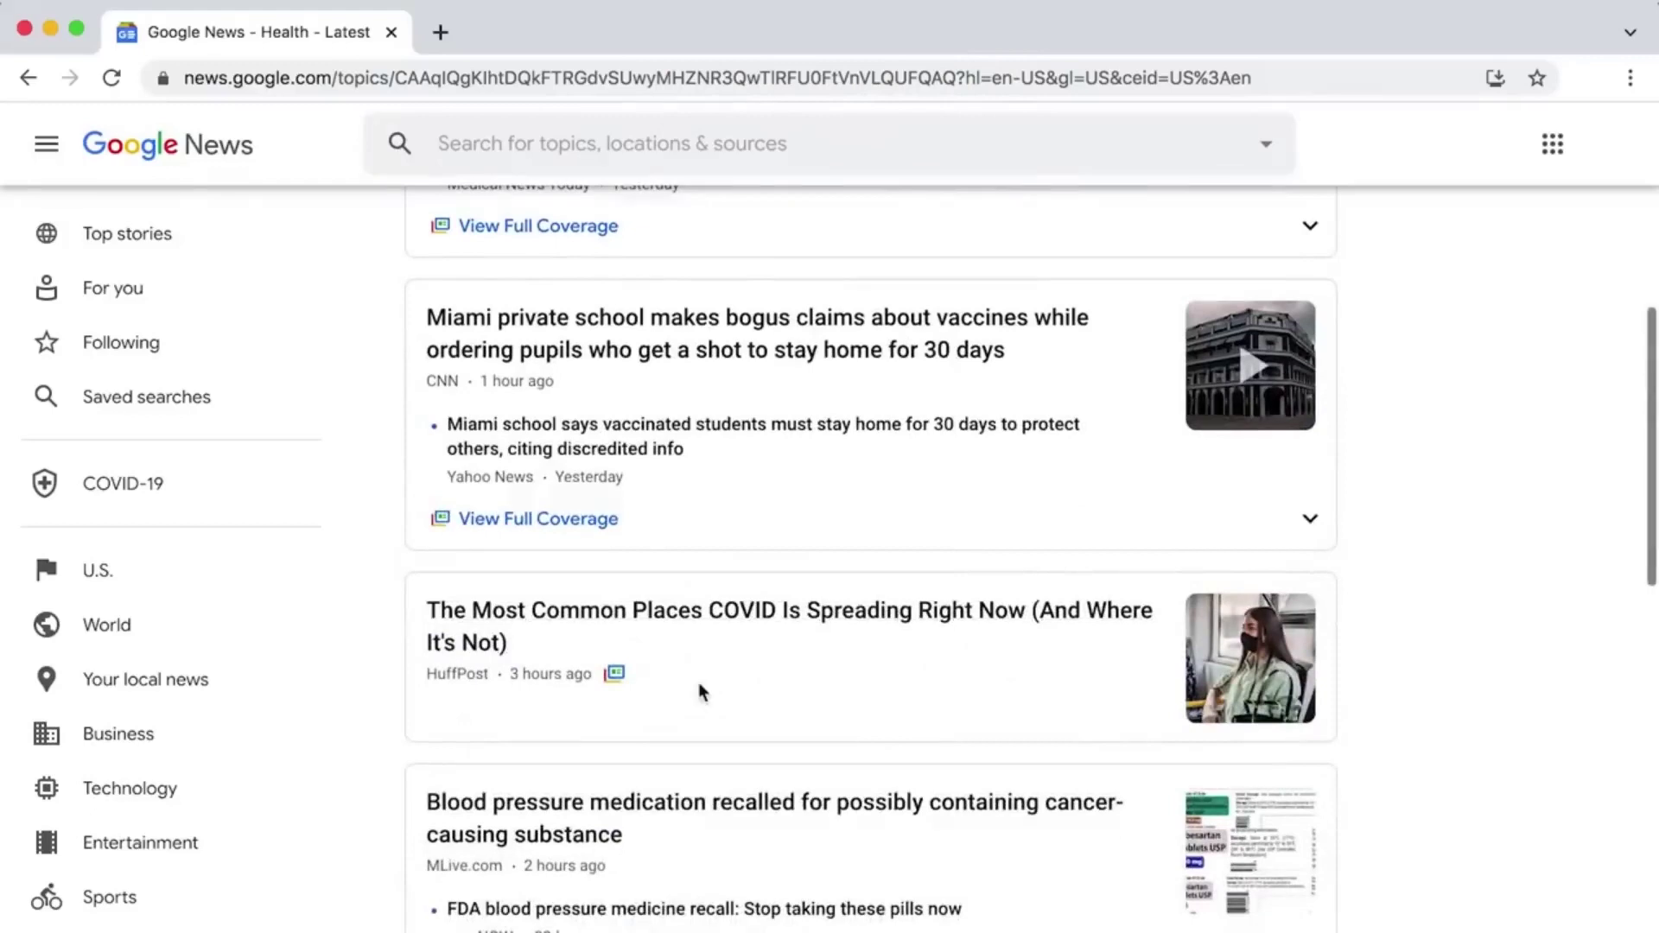
{"action": "scroll", "coordinate": [700, 692], "scroll_direction": "up", "scroll_amount": 5}
{"action": "scroll", "coordinate": [700, 692], "scroll_direction": "up", "scroll_amount": 2}
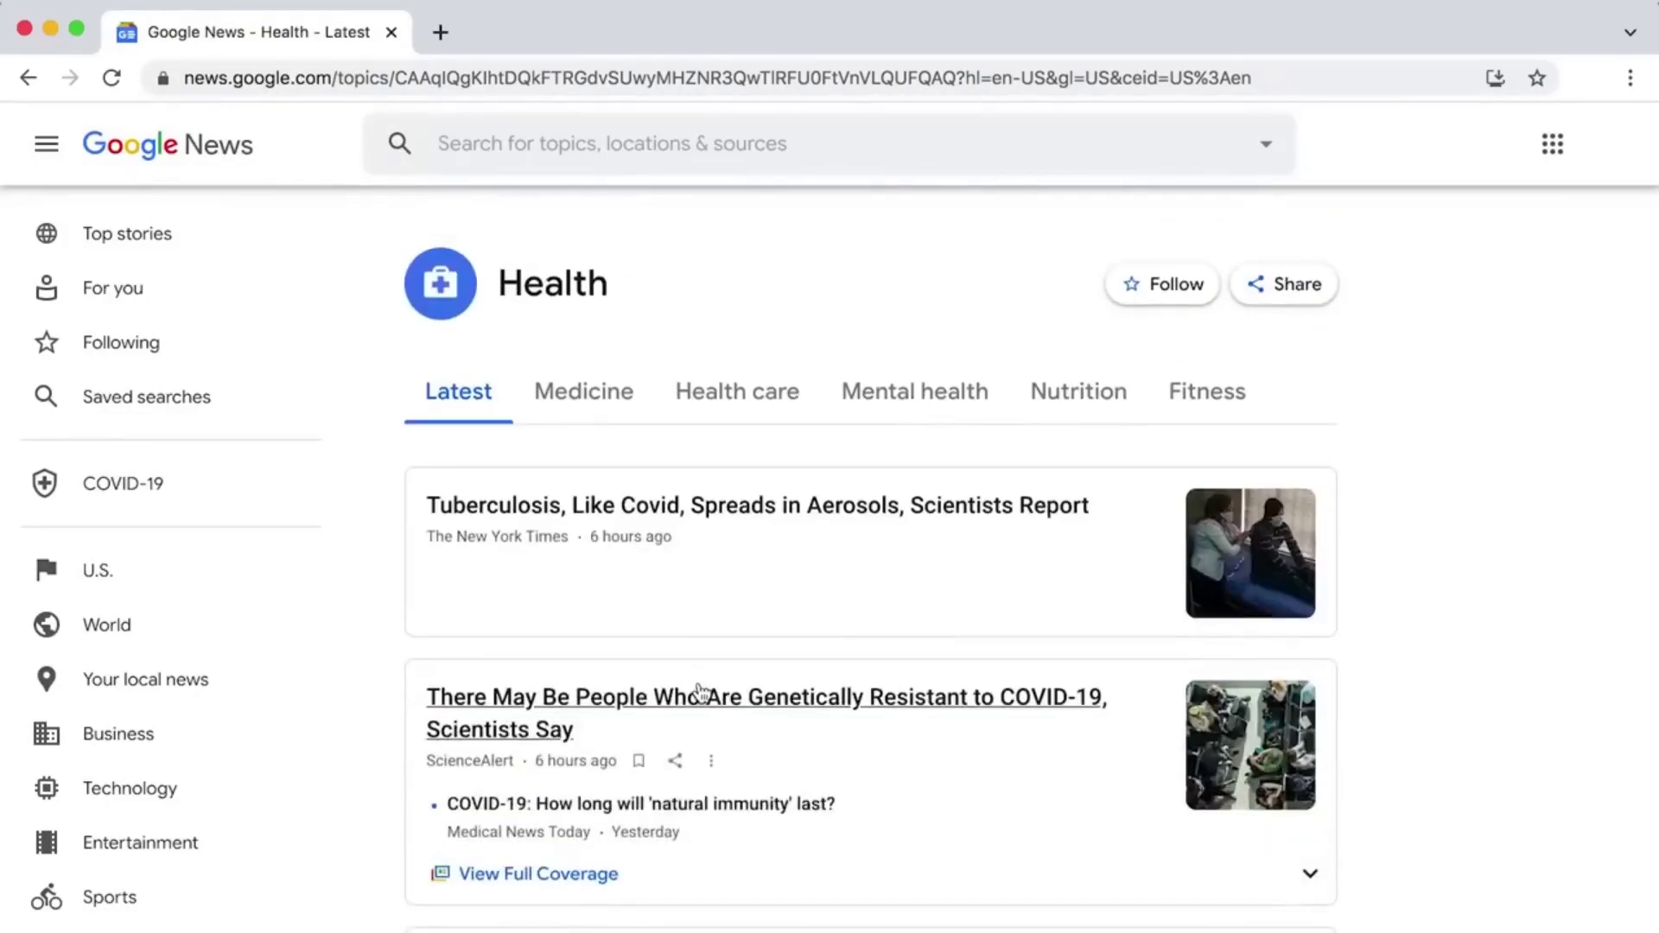
{"action": "scroll", "coordinate": [700, 692], "scroll_direction": "down", "scroll_amount": 7}
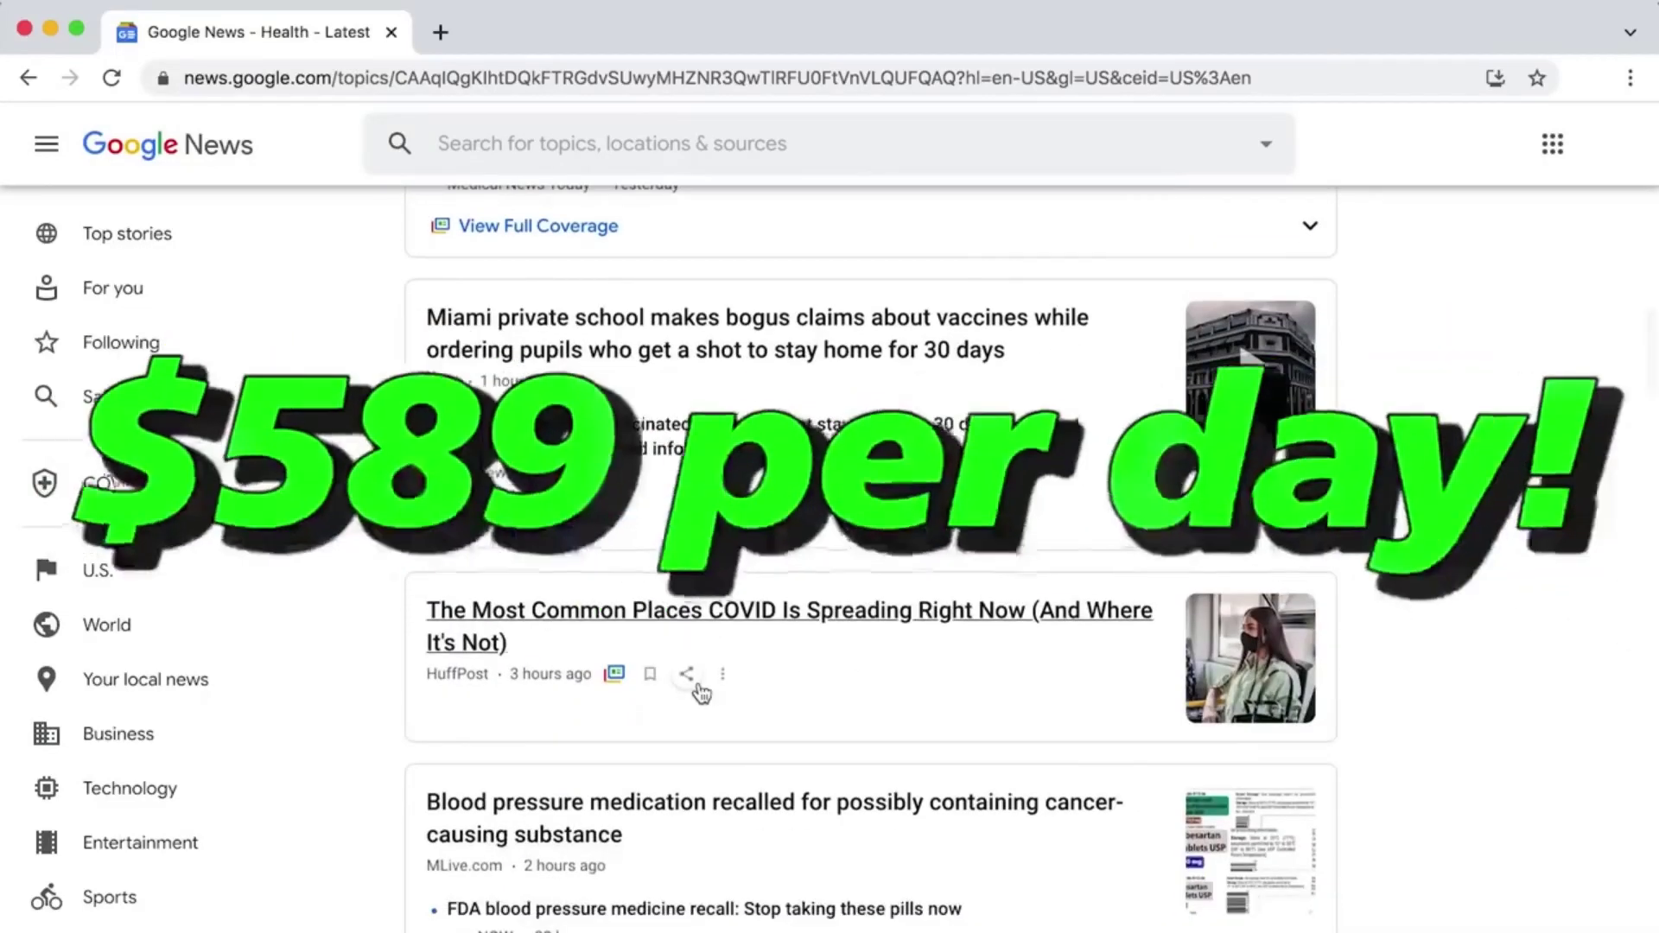
{"action": "scroll", "coordinate": [702, 693], "scroll_direction": "up", "scroll_amount": 4}
{"action": "scroll", "coordinate": [702, 689], "scroll_direction": "up", "scroll_amount": 1}
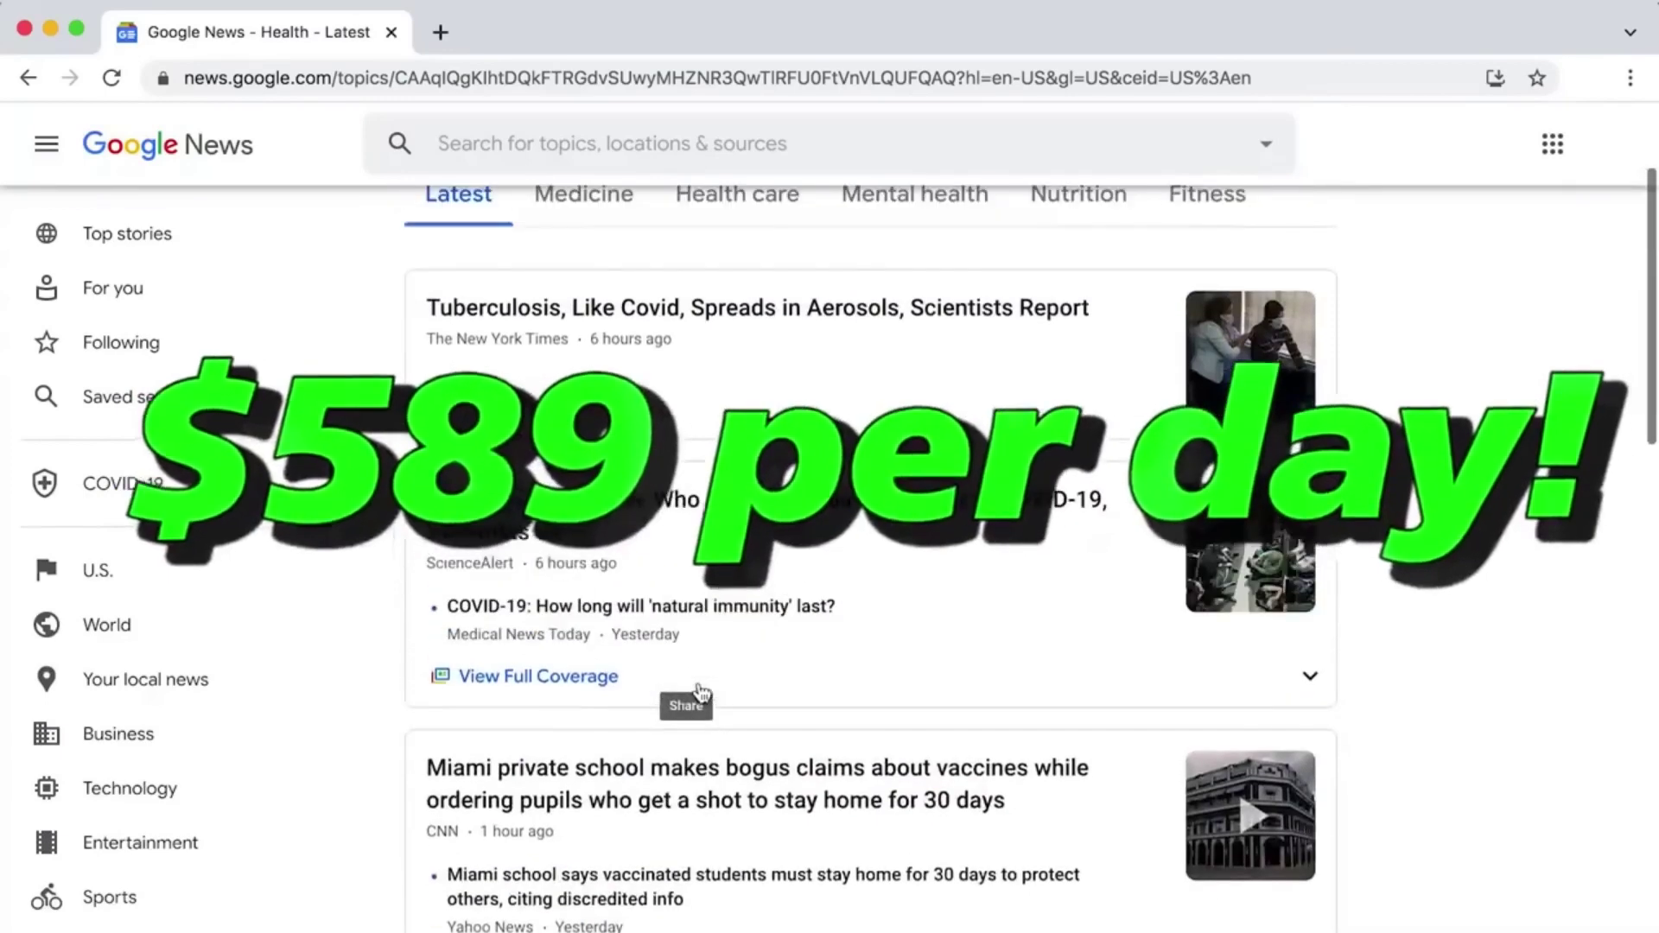
{"action": "scroll", "coordinate": [700, 684], "scroll_direction": "down", "scroll_amount": 1}
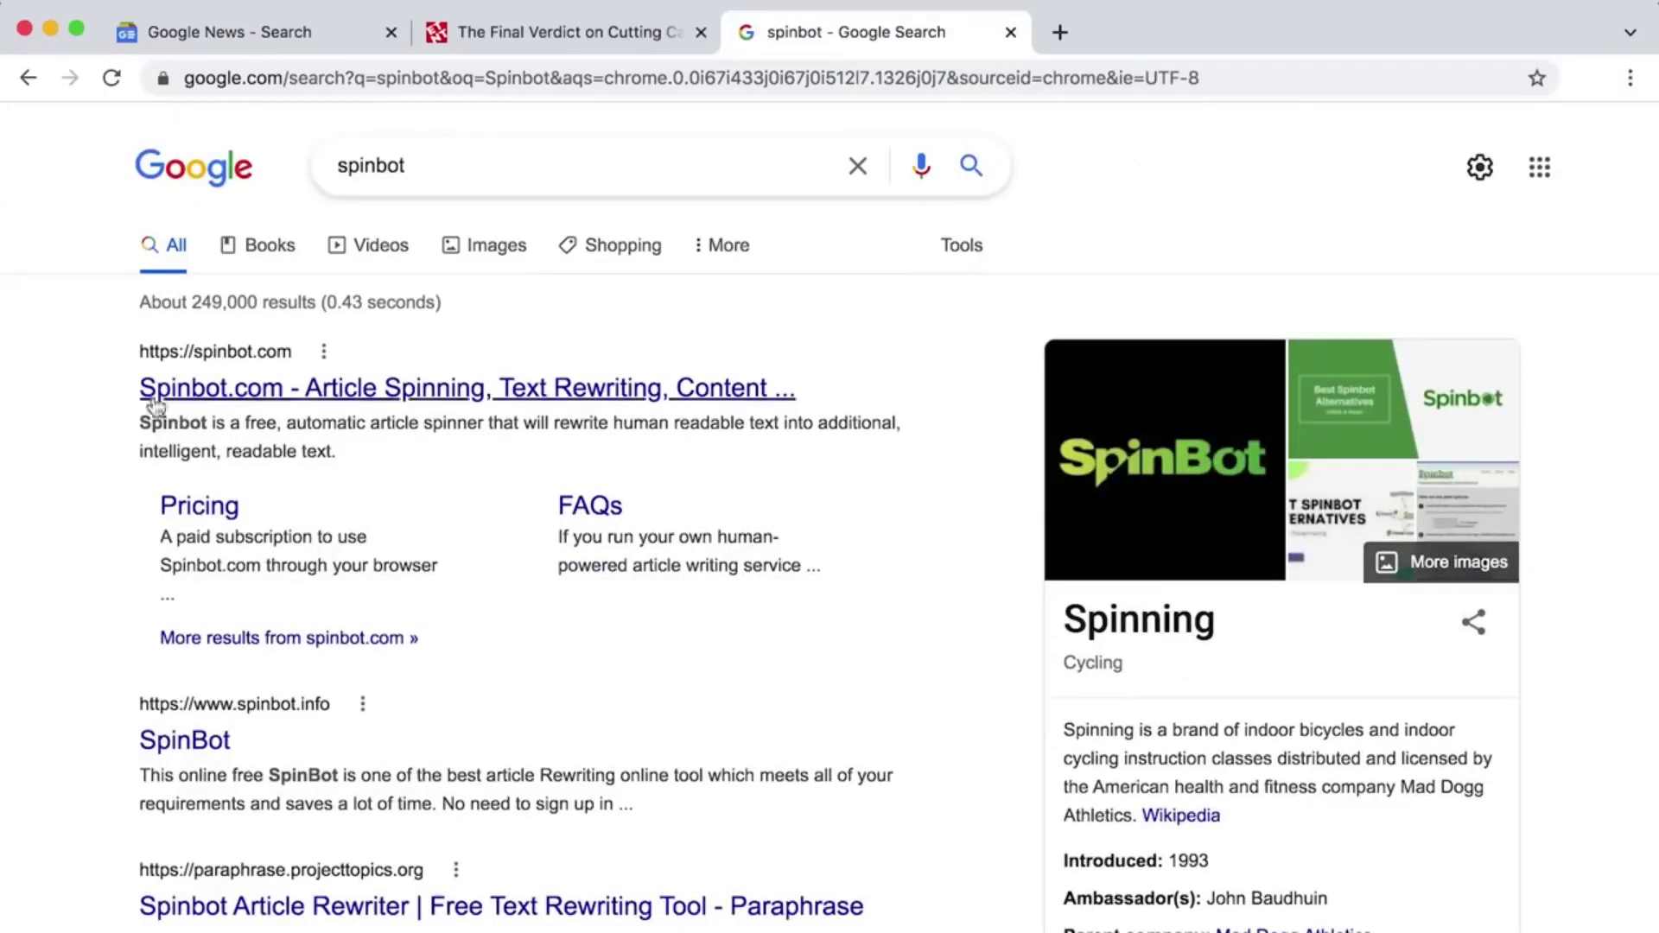
Step: Open the first result, Spinbot.com - Article Spinning, from the spinbot search results
{"action": "left_click", "coordinate": [127, 392]}
{"action": "left_click_drag", "start_coordinate": [128, 391], "coordinate": [813, 393]}
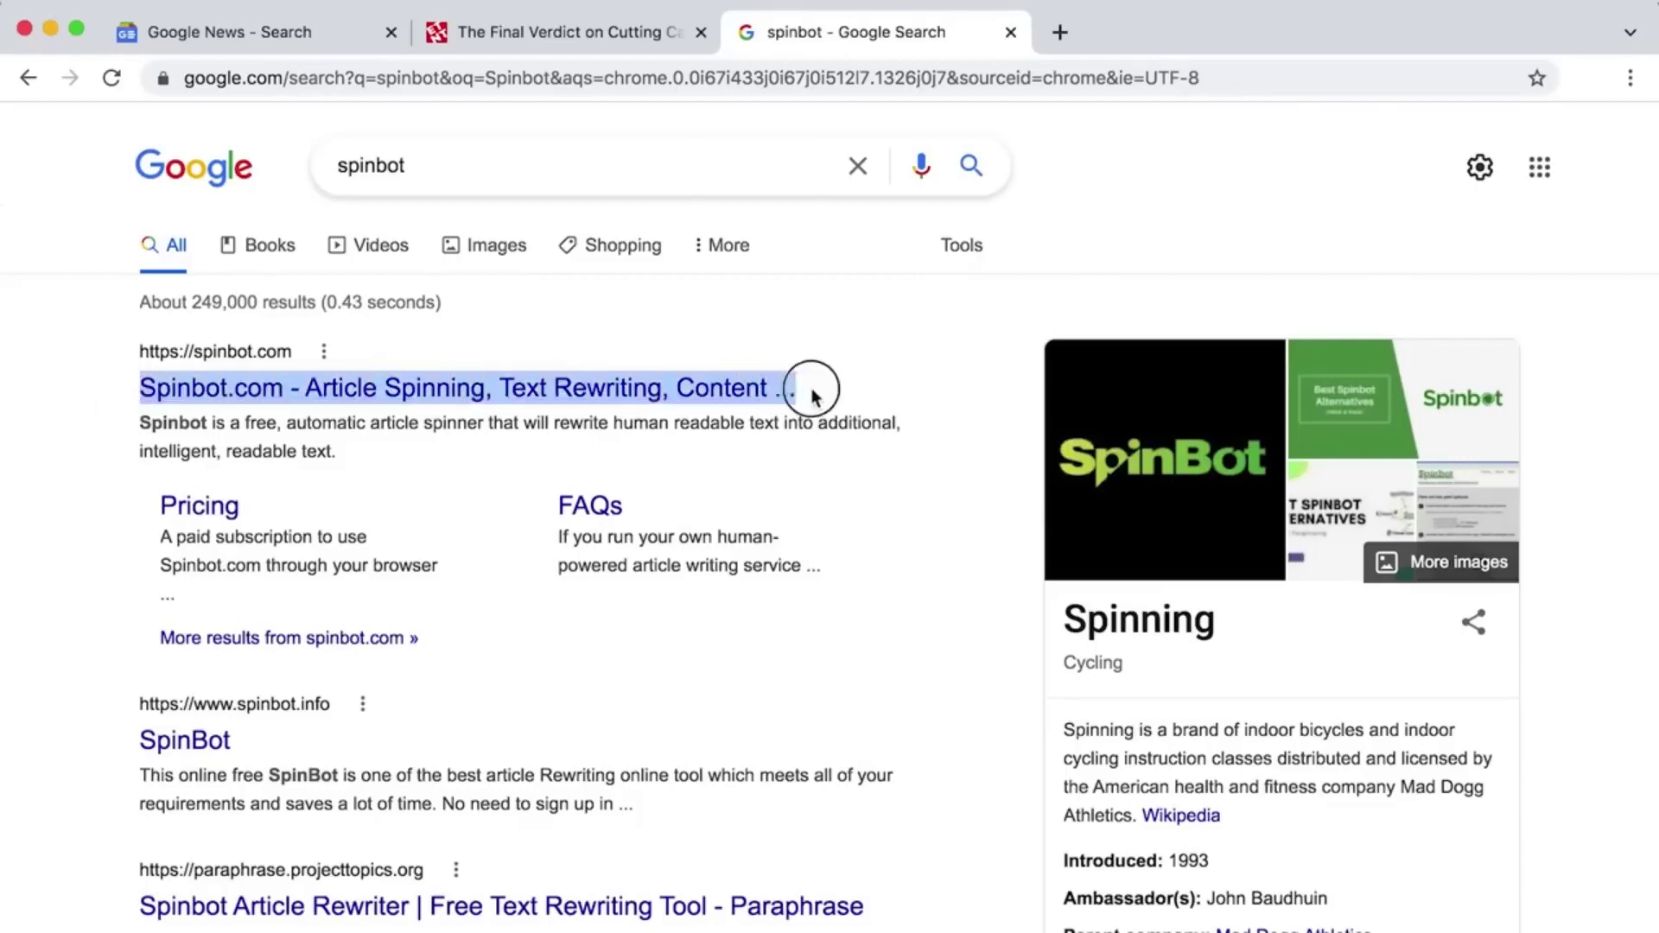
{"action": "left_click", "coordinate": [860, 329]}
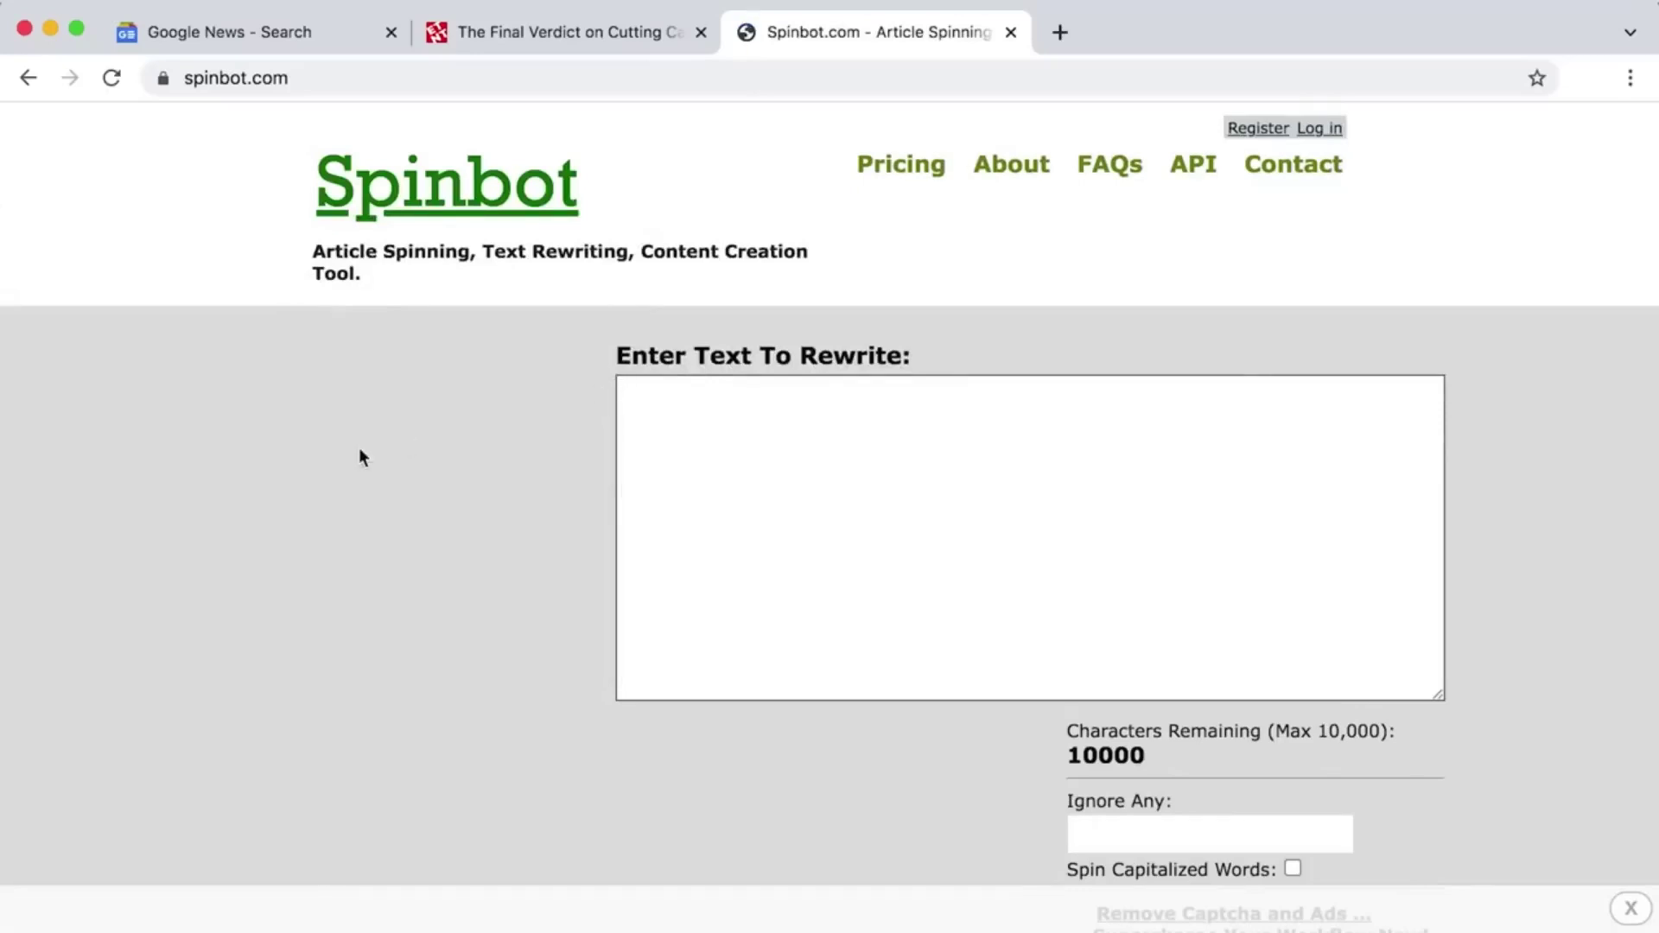
Step: Close Spinbot's bottom ad bar and scroll down to the Go! button and back
{"action": "scroll", "coordinate": [359, 448], "scroll_direction": "down", "scroll_amount": 3}
{"action": "scroll", "coordinate": [359, 447], "scroll_direction": "up", "scroll_amount": 3}
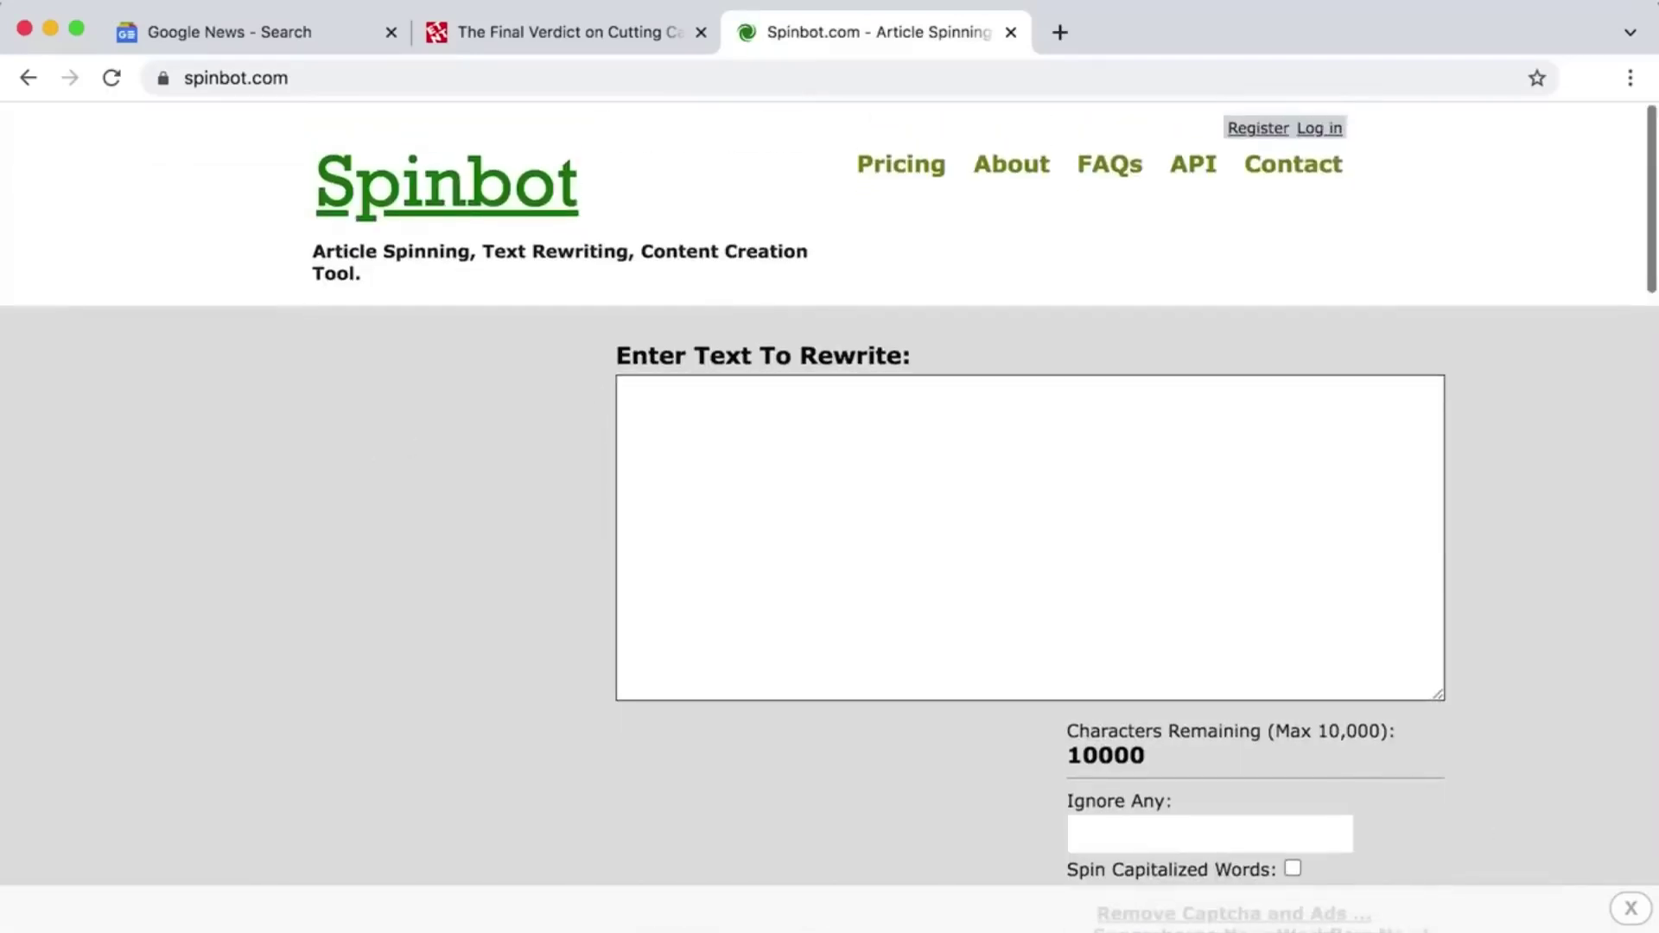
{"action": "left_click", "coordinate": [1628, 911]}
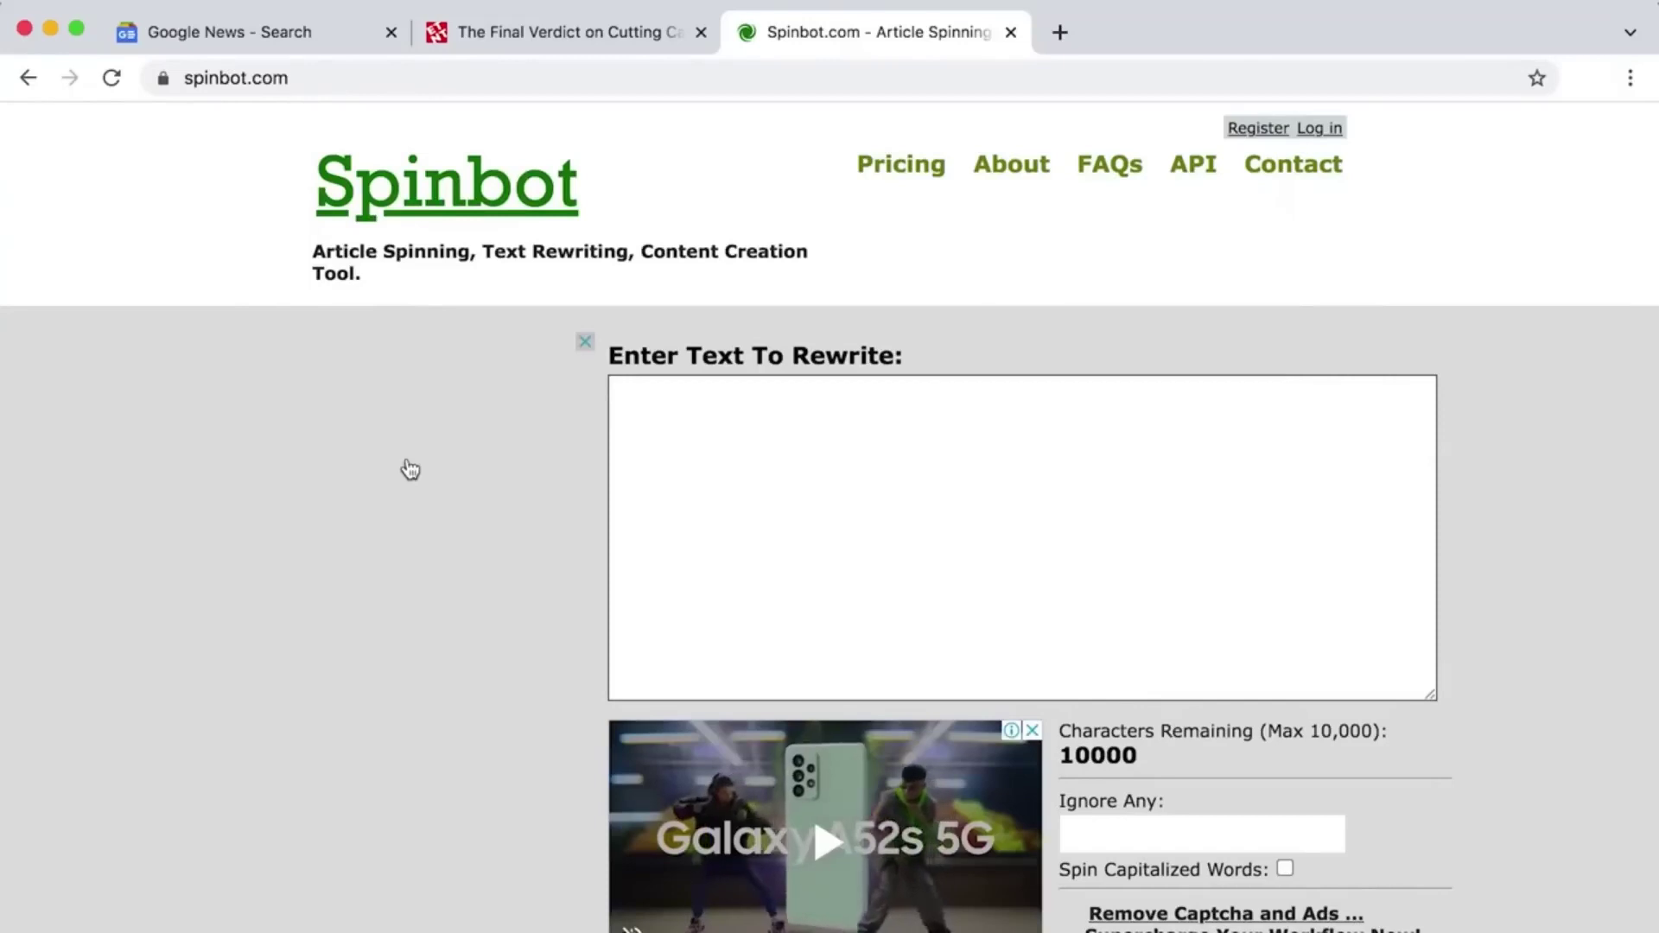
{"action": "scroll", "coordinate": [409, 469], "scroll_direction": "down", "scroll_amount": 5}
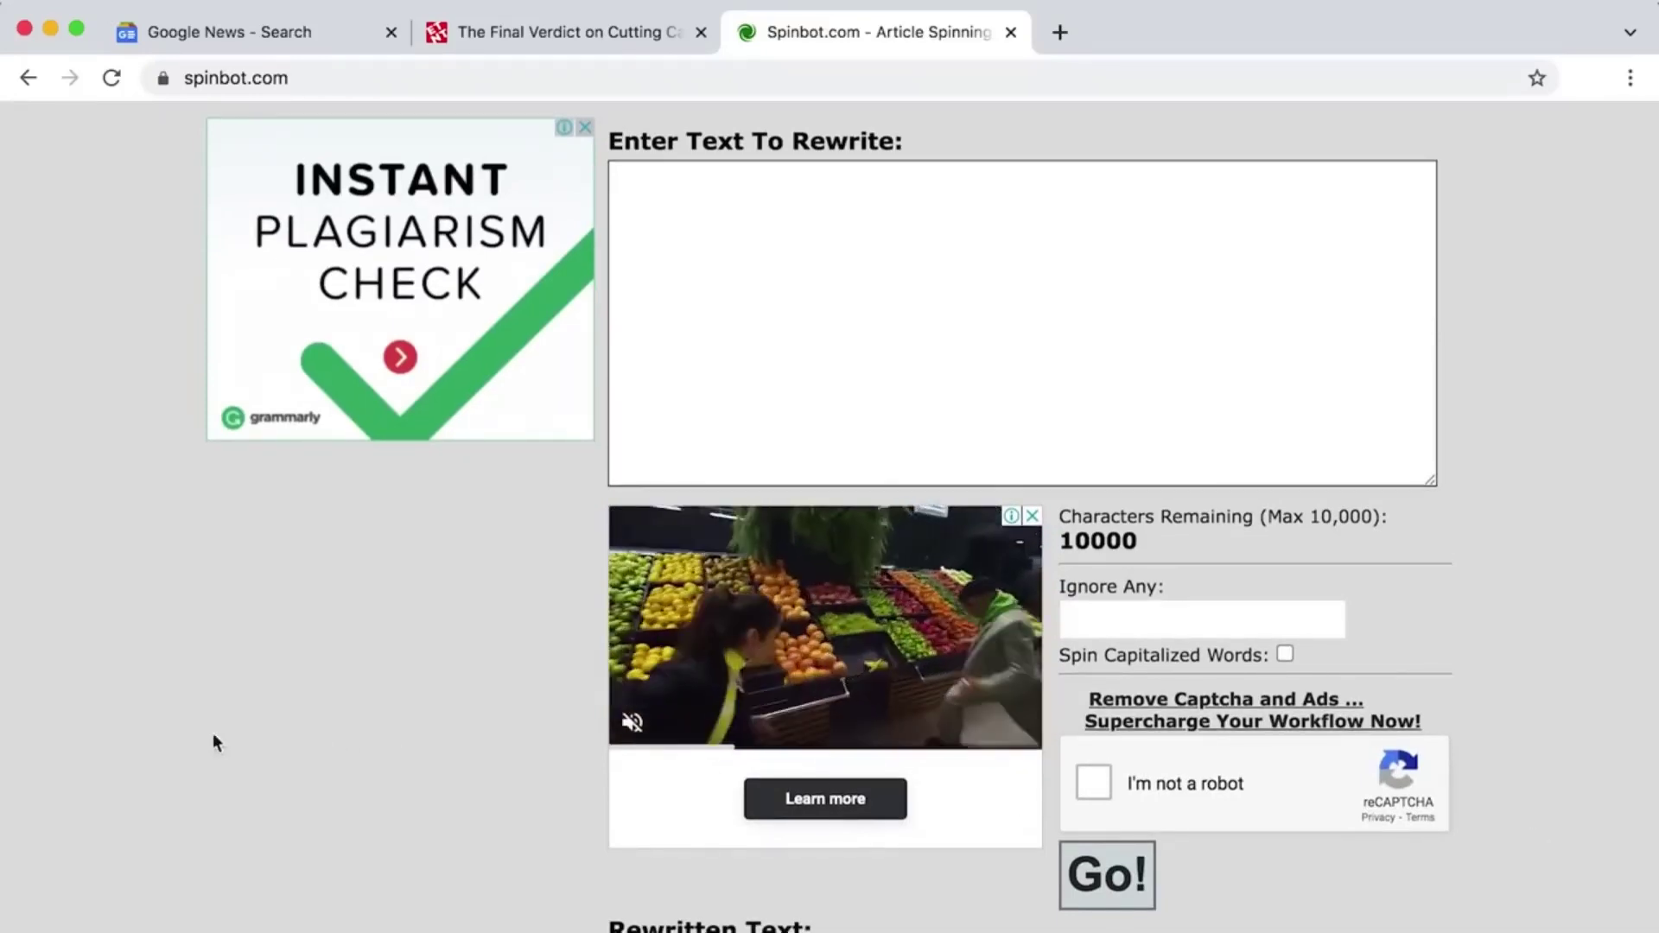
{"action": "scroll", "coordinate": [213, 736], "scroll_direction": "down", "scroll_amount": 5}
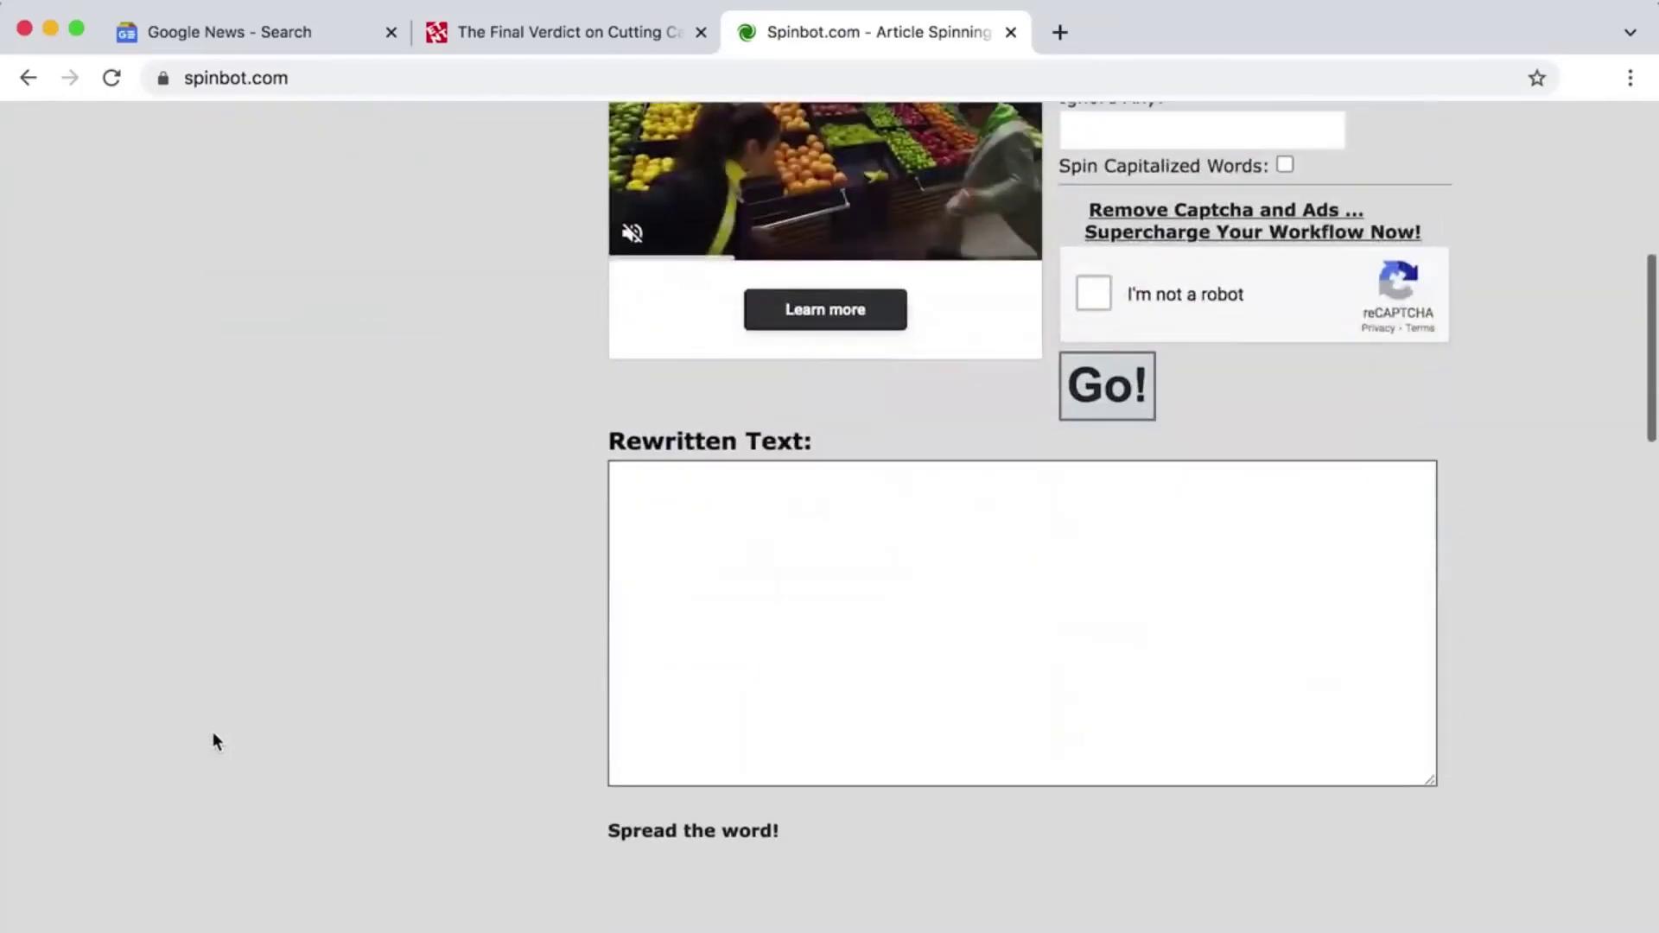
{"action": "scroll", "coordinate": [215, 741], "scroll_direction": "down", "scroll_amount": 1}
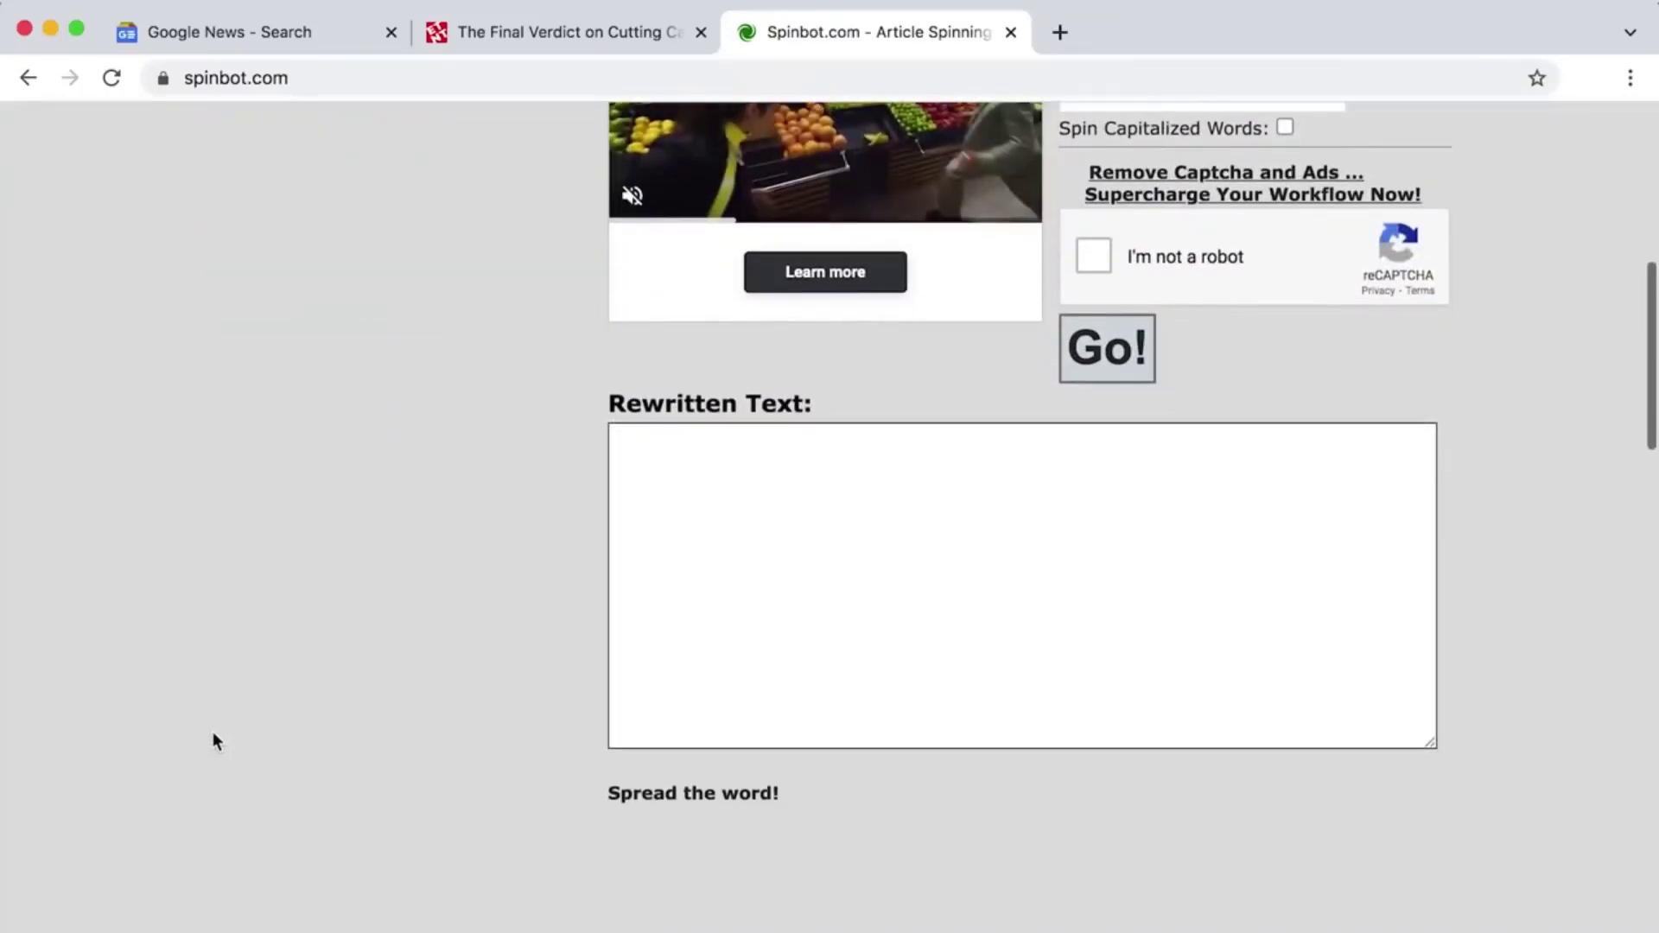
{"action": "scroll", "coordinate": [216, 741], "scroll_direction": "up", "scroll_amount": 1}
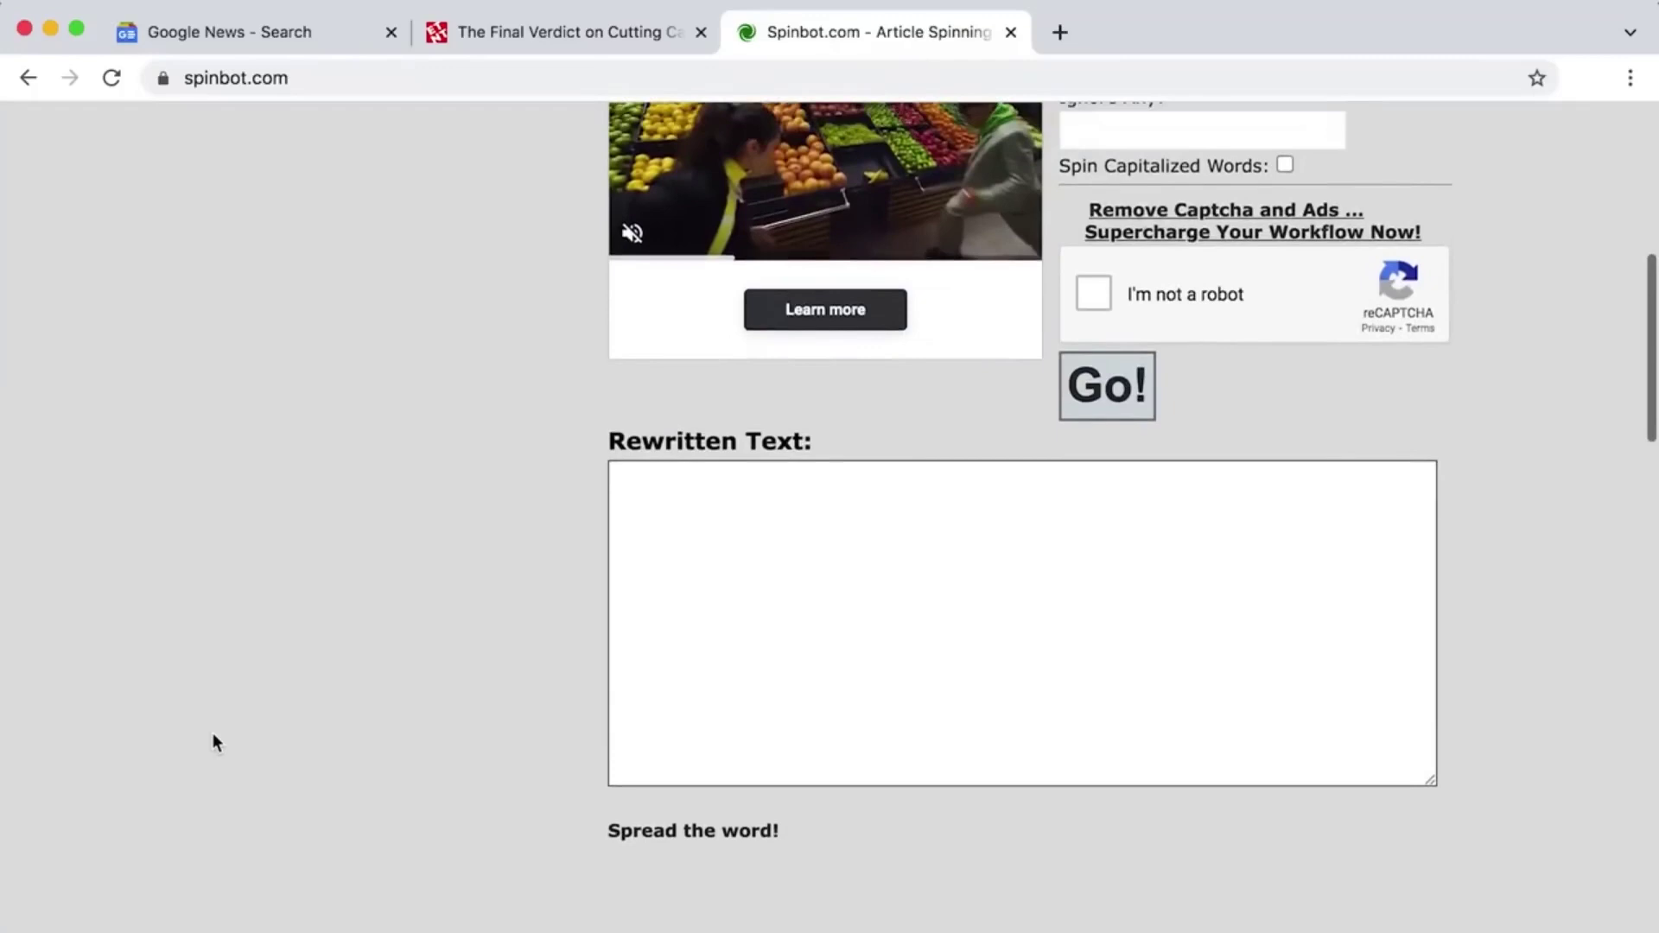
{"action": "scroll", "coordinate": [213, 735], "scroll_direction": "up", "scroll_amount": 5}
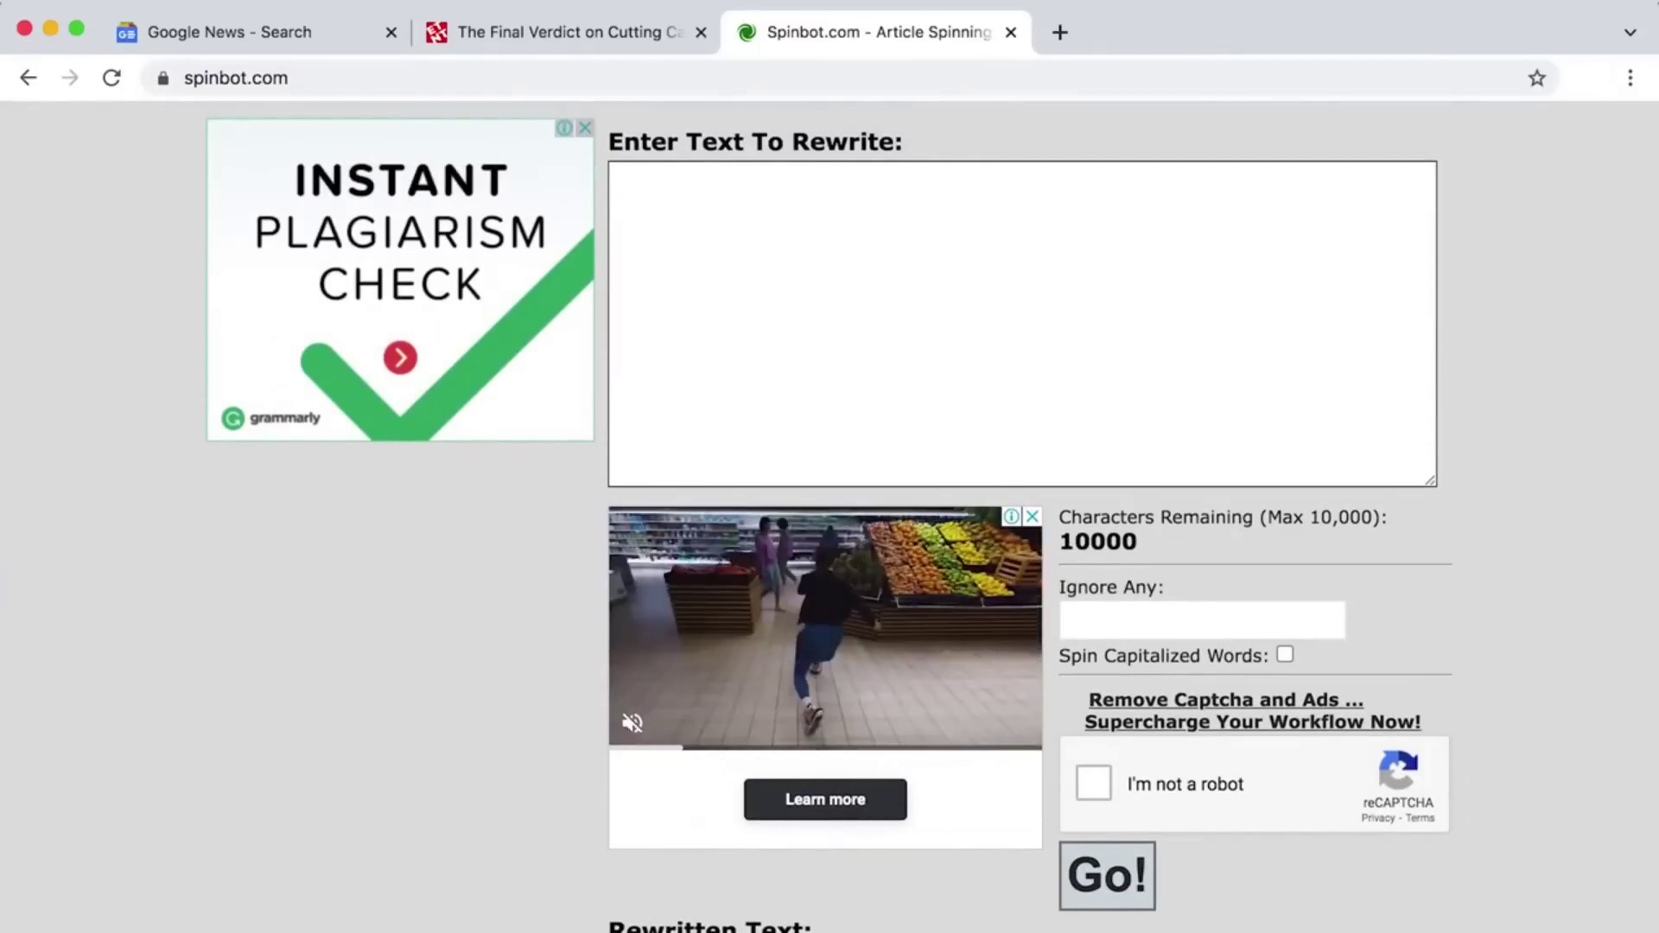
Step: Paste the carbs article into Spinbot, pass the reCAPTCHA and run Go! to rewrite it
{"action": "key", "text": "super+v"}
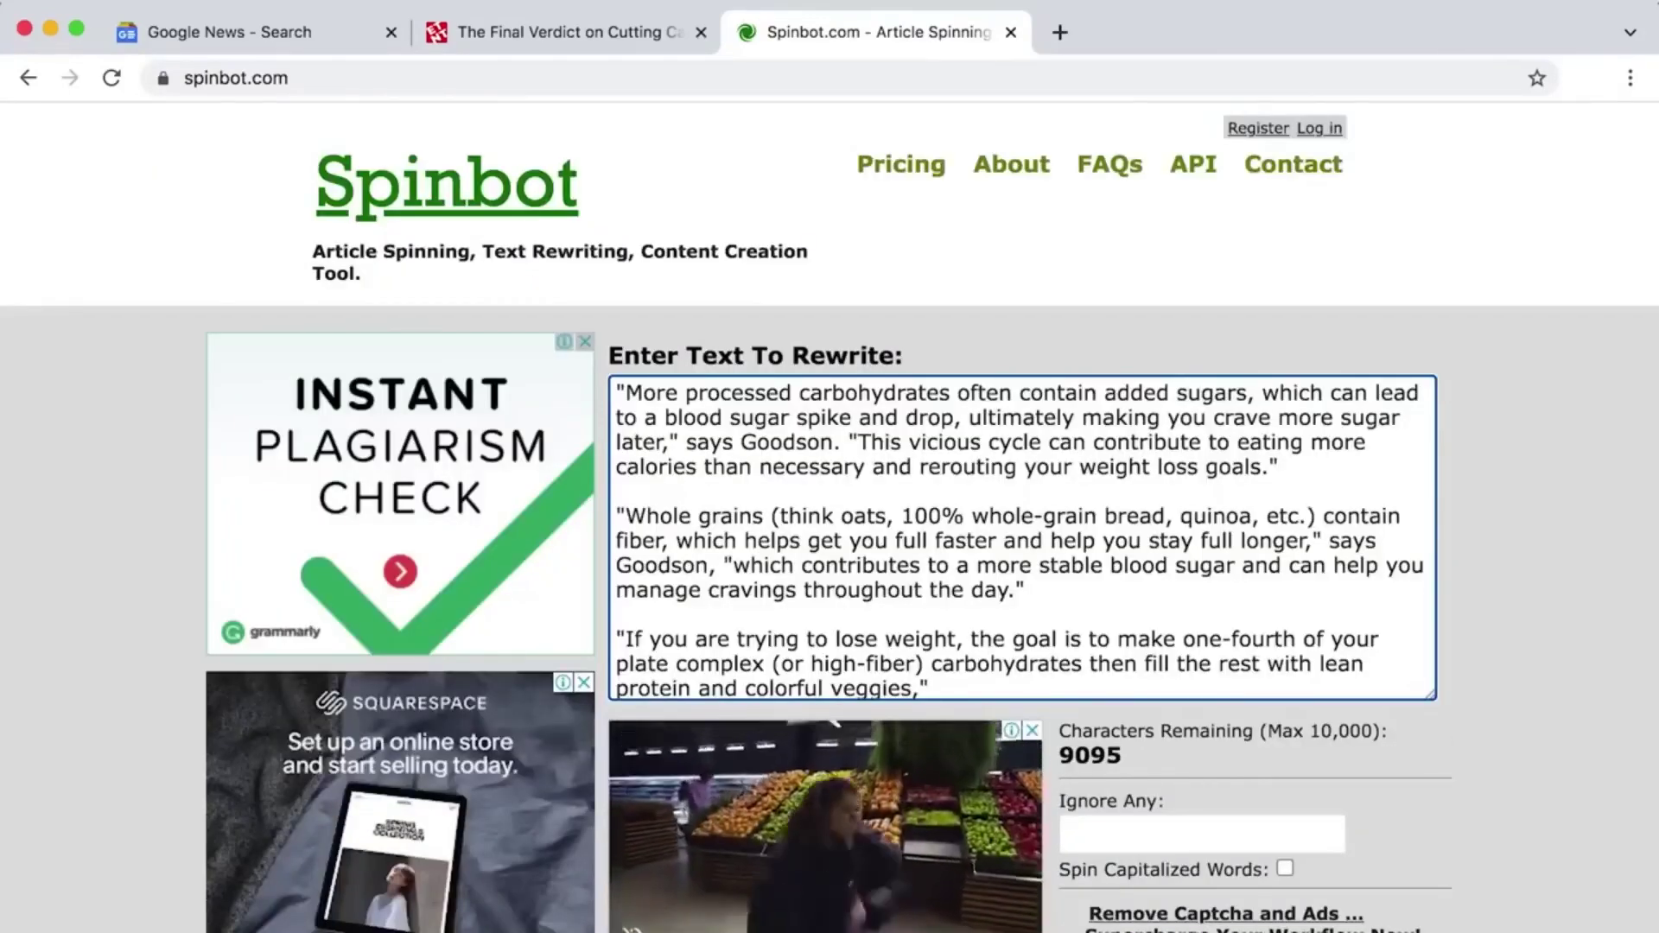
{"action": "scroll", "coordinate": [1018, 510], "scroll_direction": "up", "scroll_amount": 3}
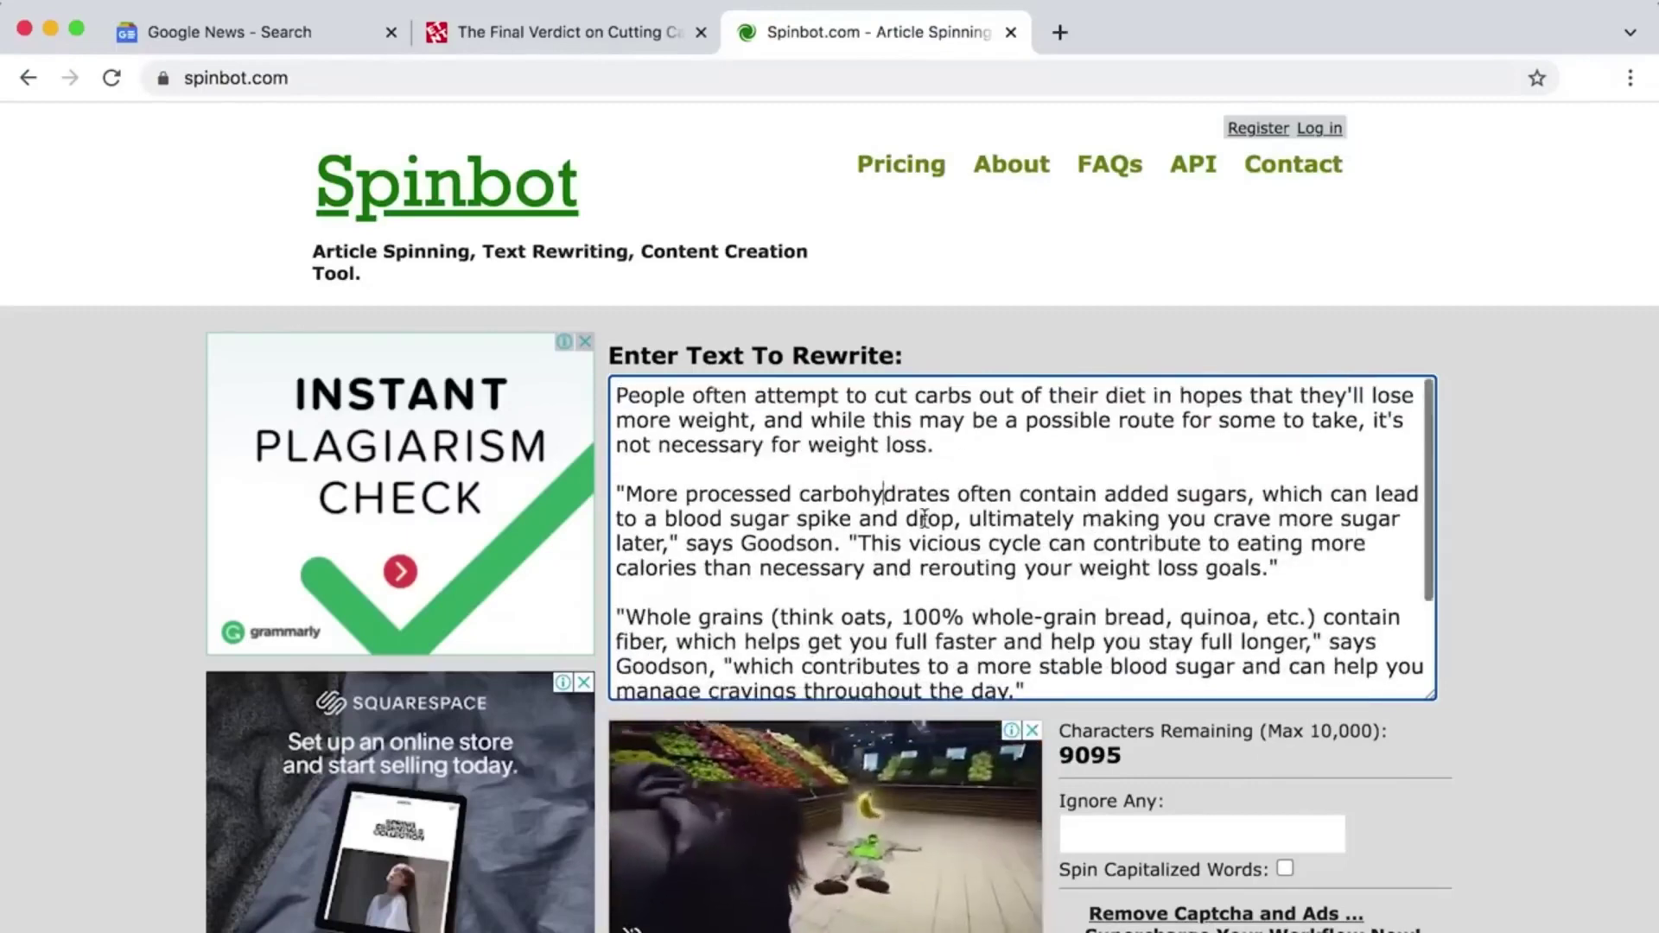
{"action": "scroll", "coordinate": [1048, 459], "scroll_direction": "down", "scroll_amount": 10}
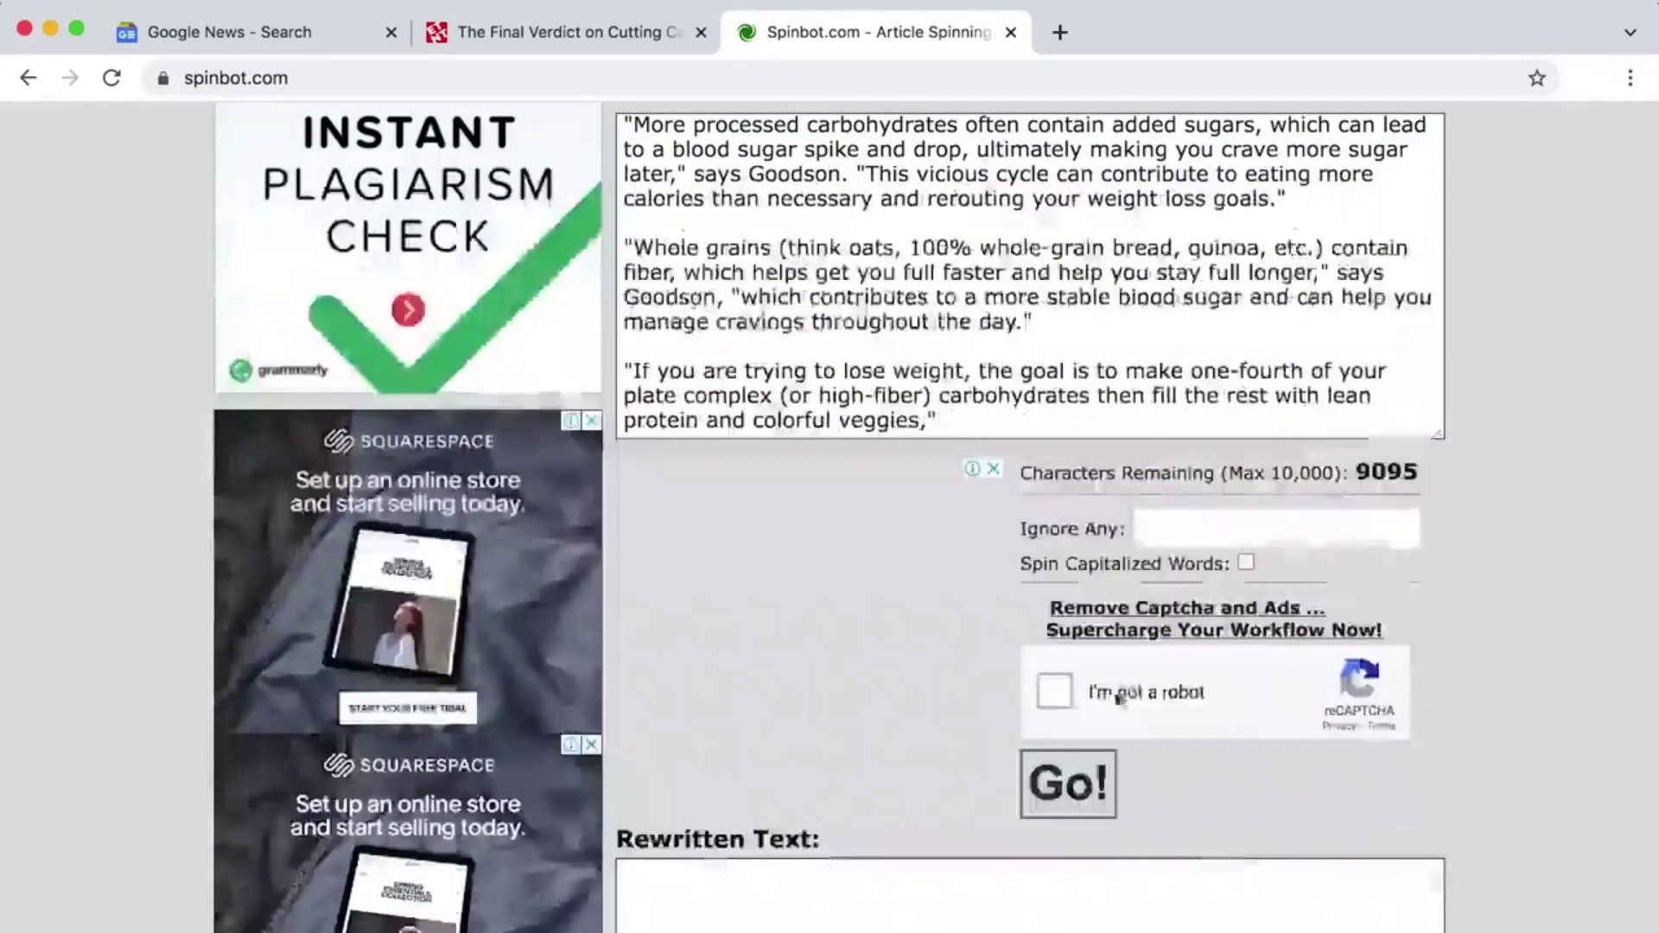
{"action": "left_click", "coordinate": [1073, 689]}
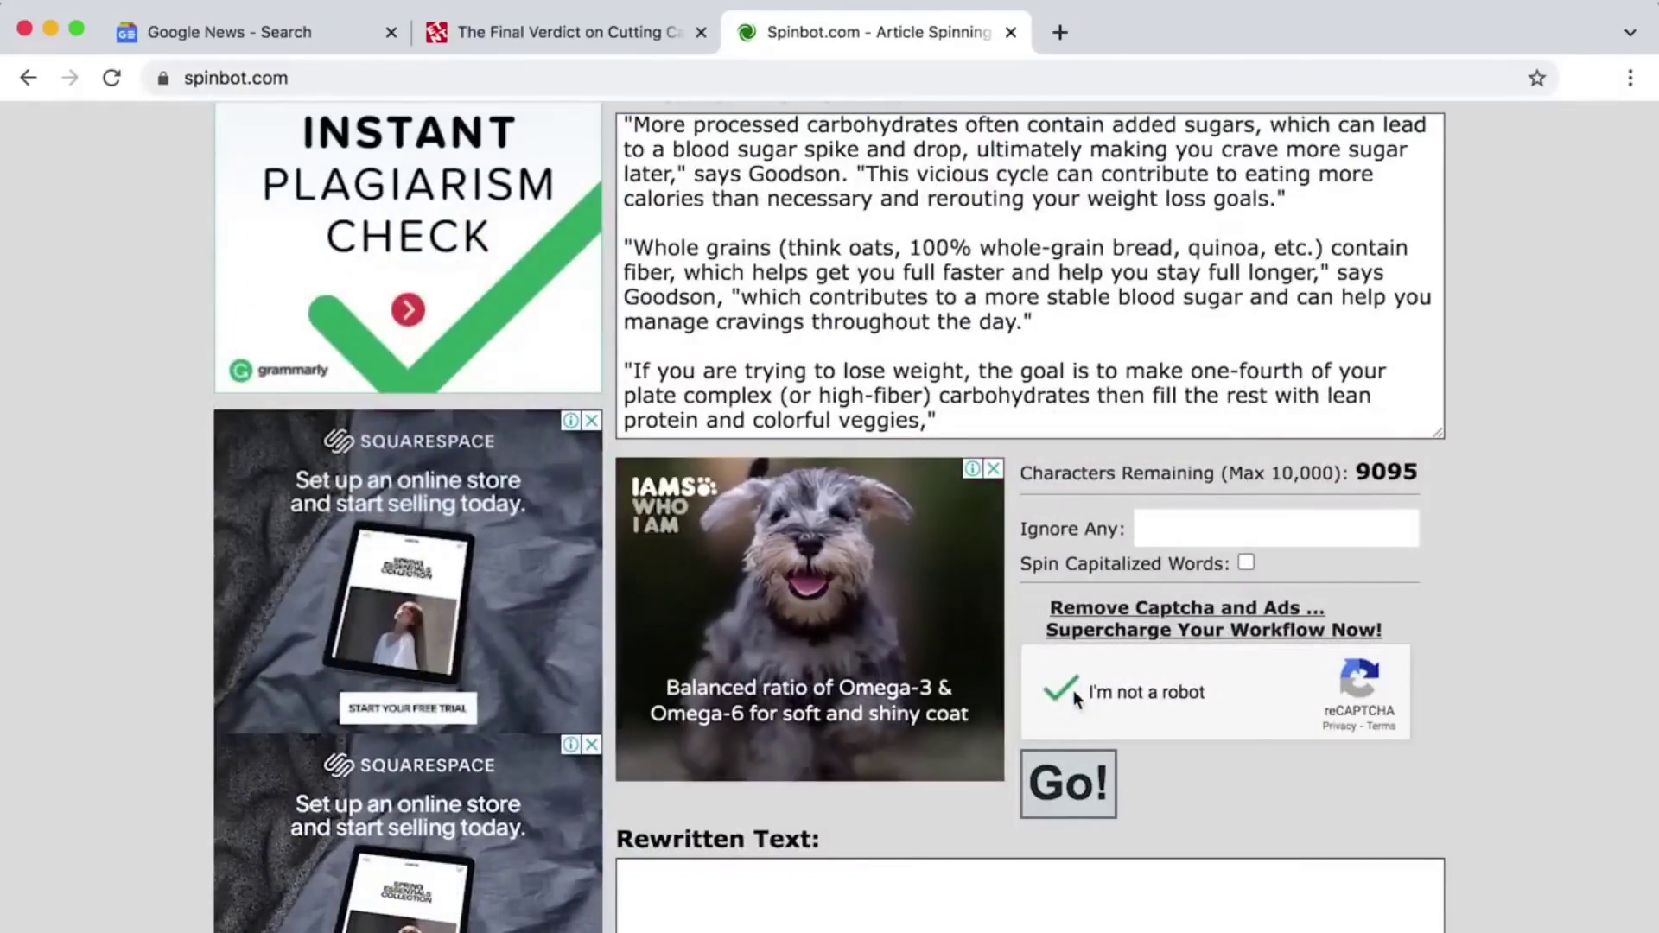
{"action": "left_click", "coordinate": [1068, 784]}
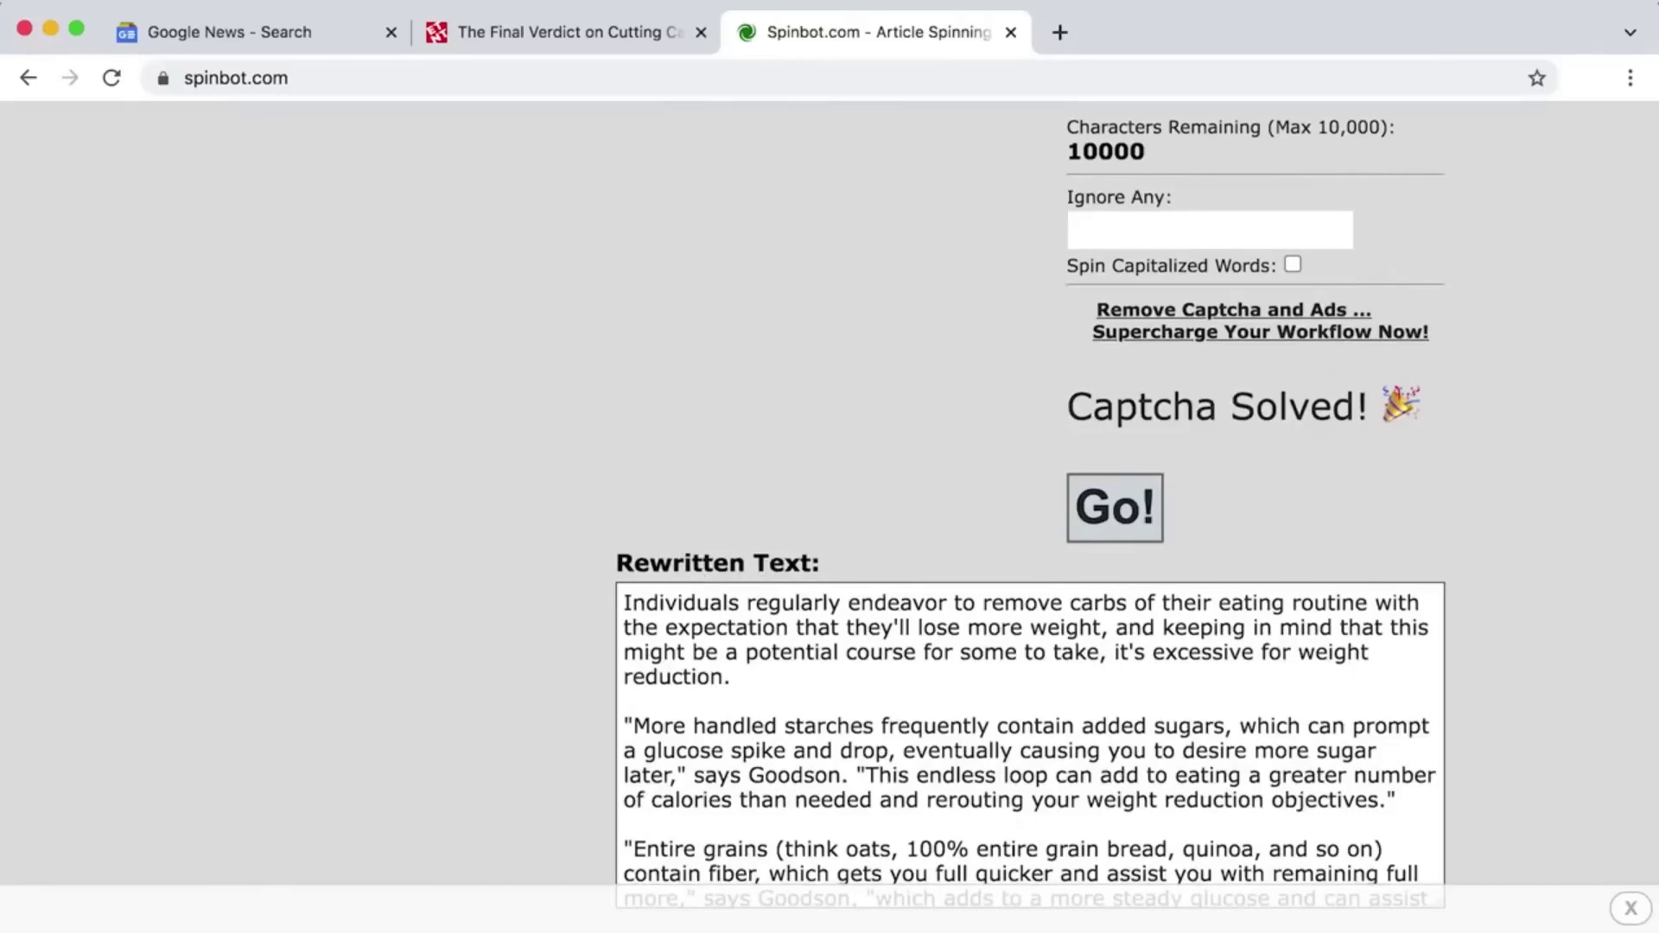
{"action": "left_click", "coordinate": [1616, 913]}
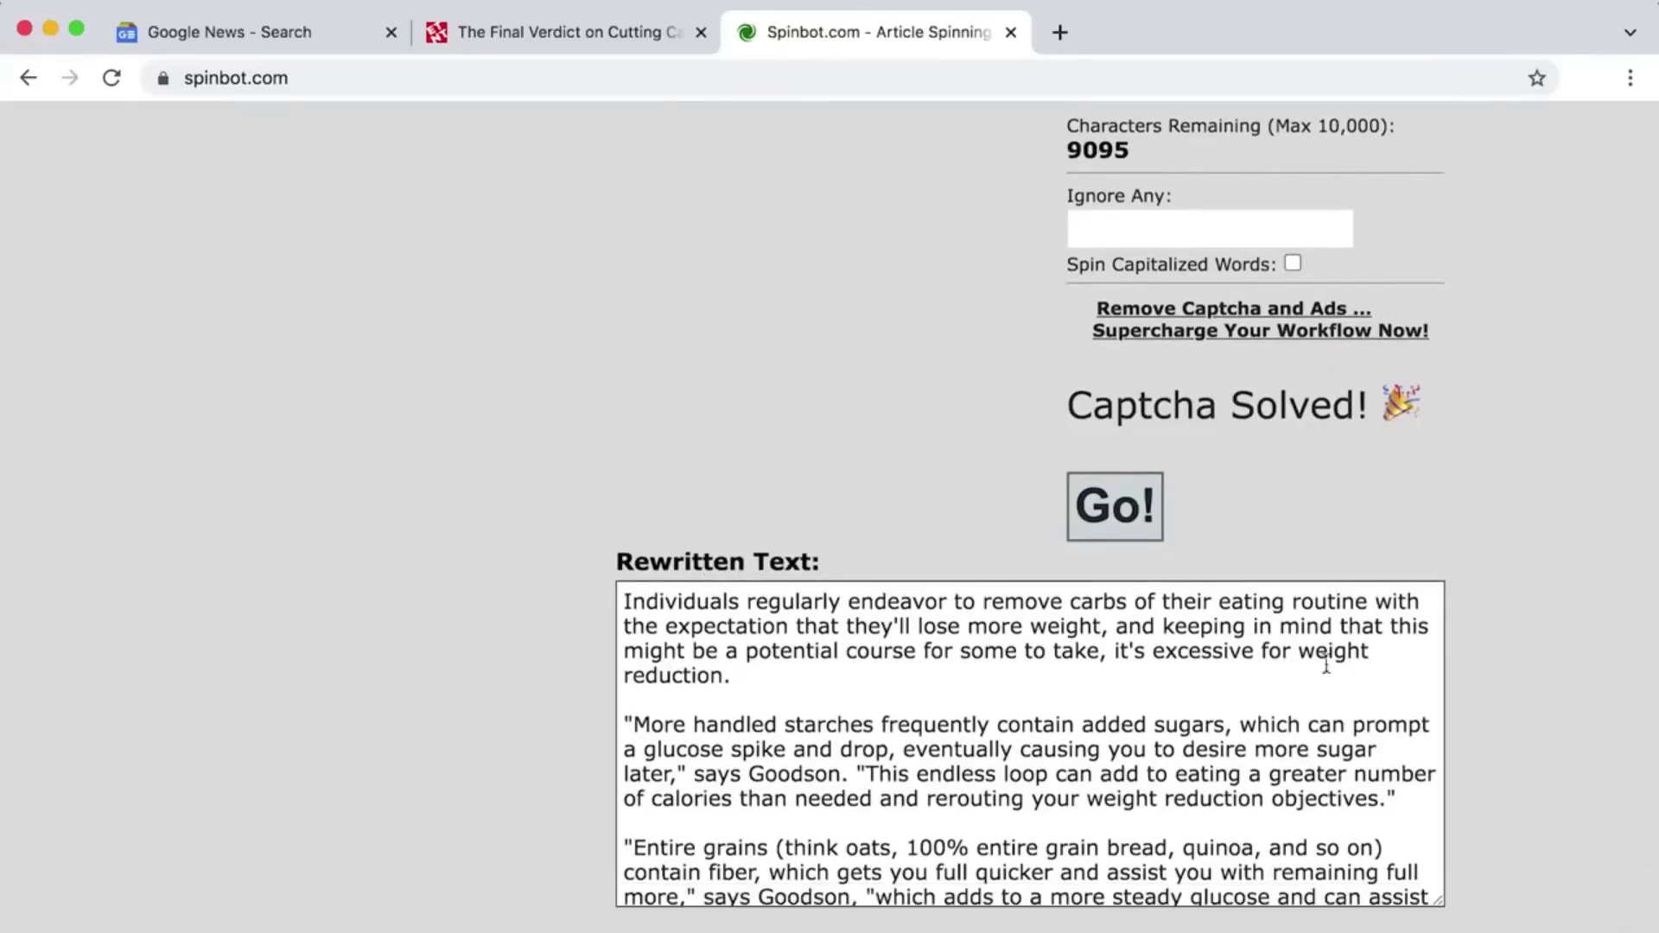
Step: Scroll through the rewritten carbs article in the Rewritten Text box
{"action": "left_click", "coordinate": [778, 670]}
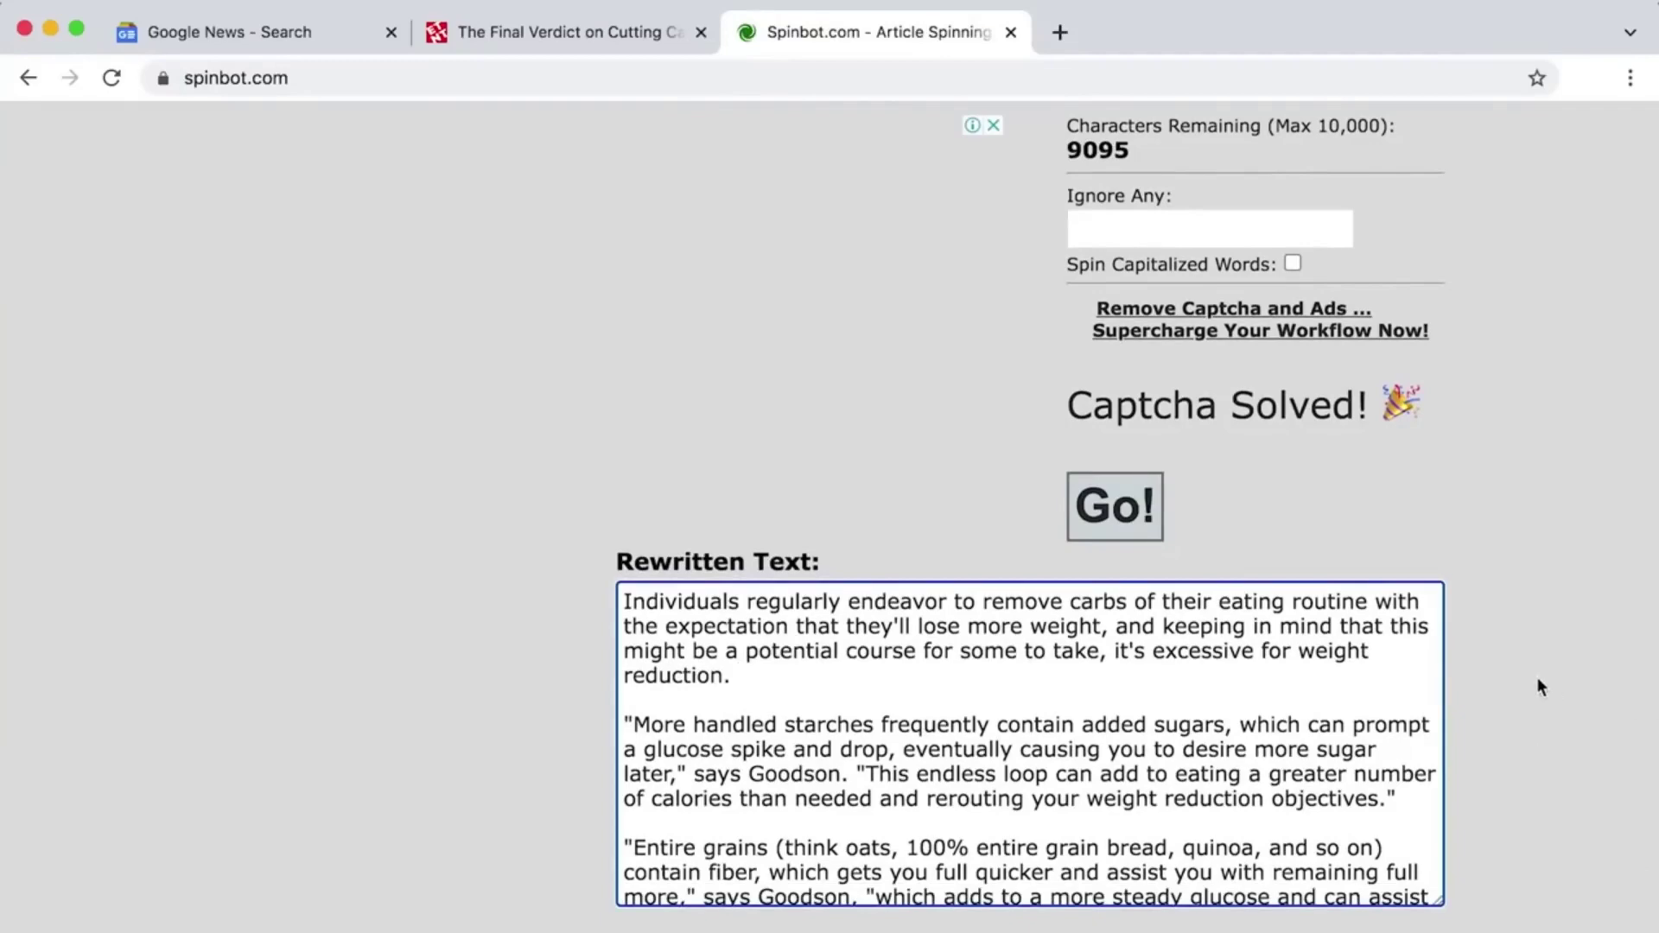
{"action": "scroll", "coordinate": [1538, 683], "scroll_direction": "down", "scroll_amount": 2}
{"action": "scroll", "coordinate": [1309, 581], "scroll_direction": "down", "scroll_amount": 3}
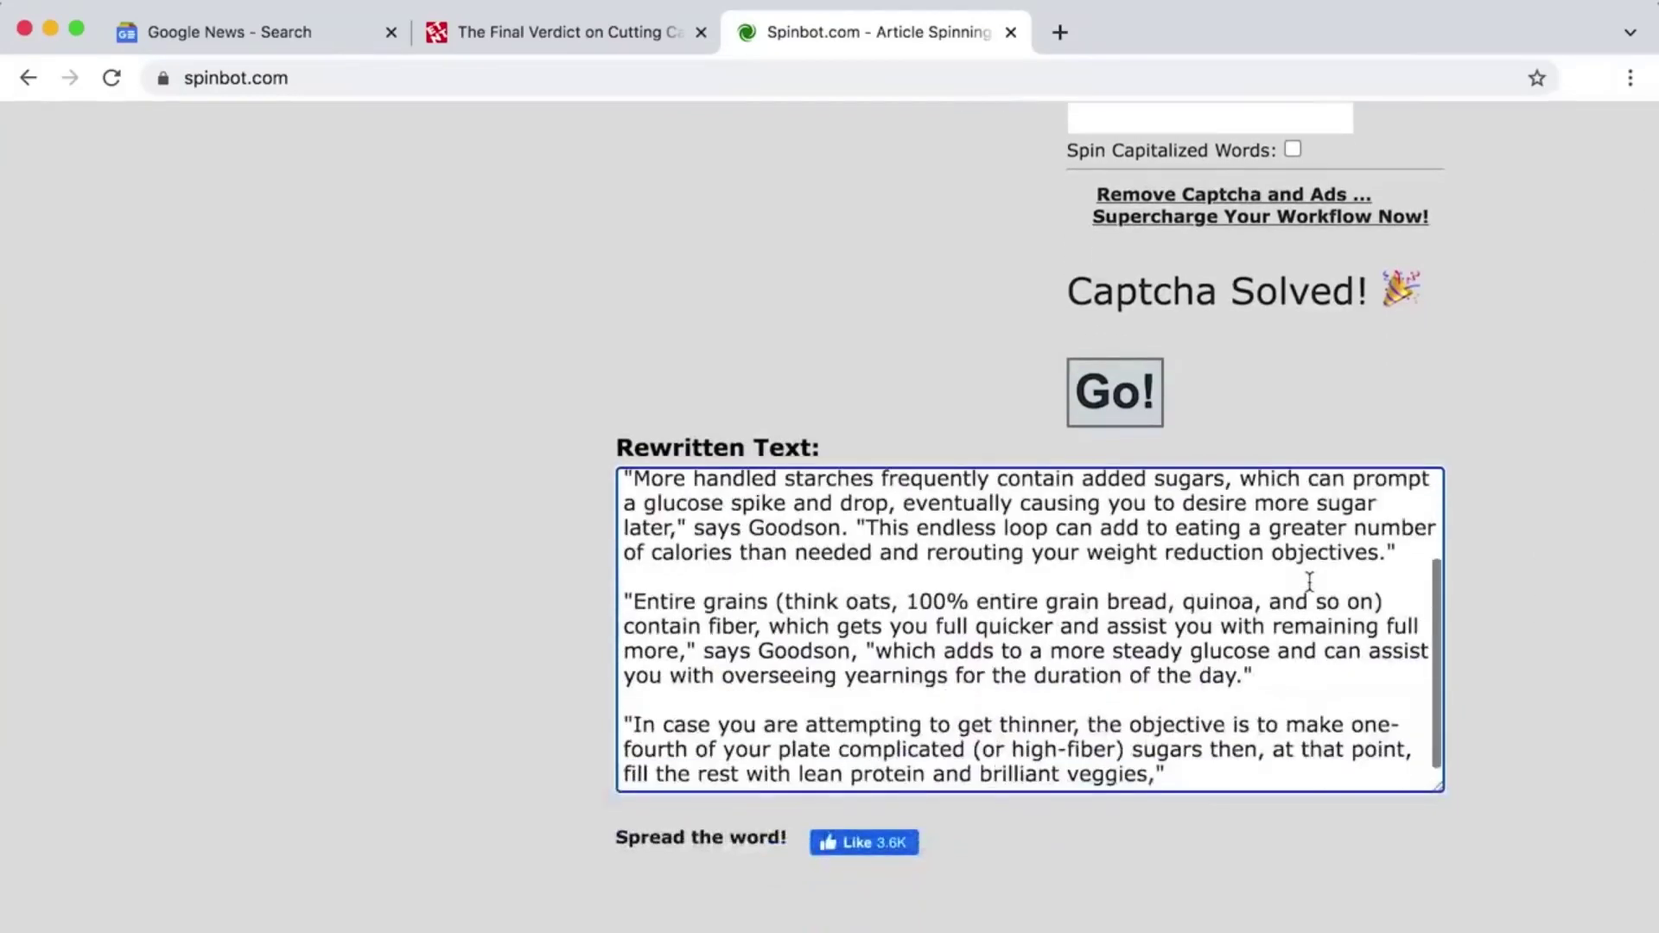
{"action": "scroll", "coordinate": [1310, 582], "scroll_direction": "down", "scroll_amount": 2}
{"action": "scroll", "coordinate": [1310, 582], "scroll_direction": "up", "scroll_amount": 3}
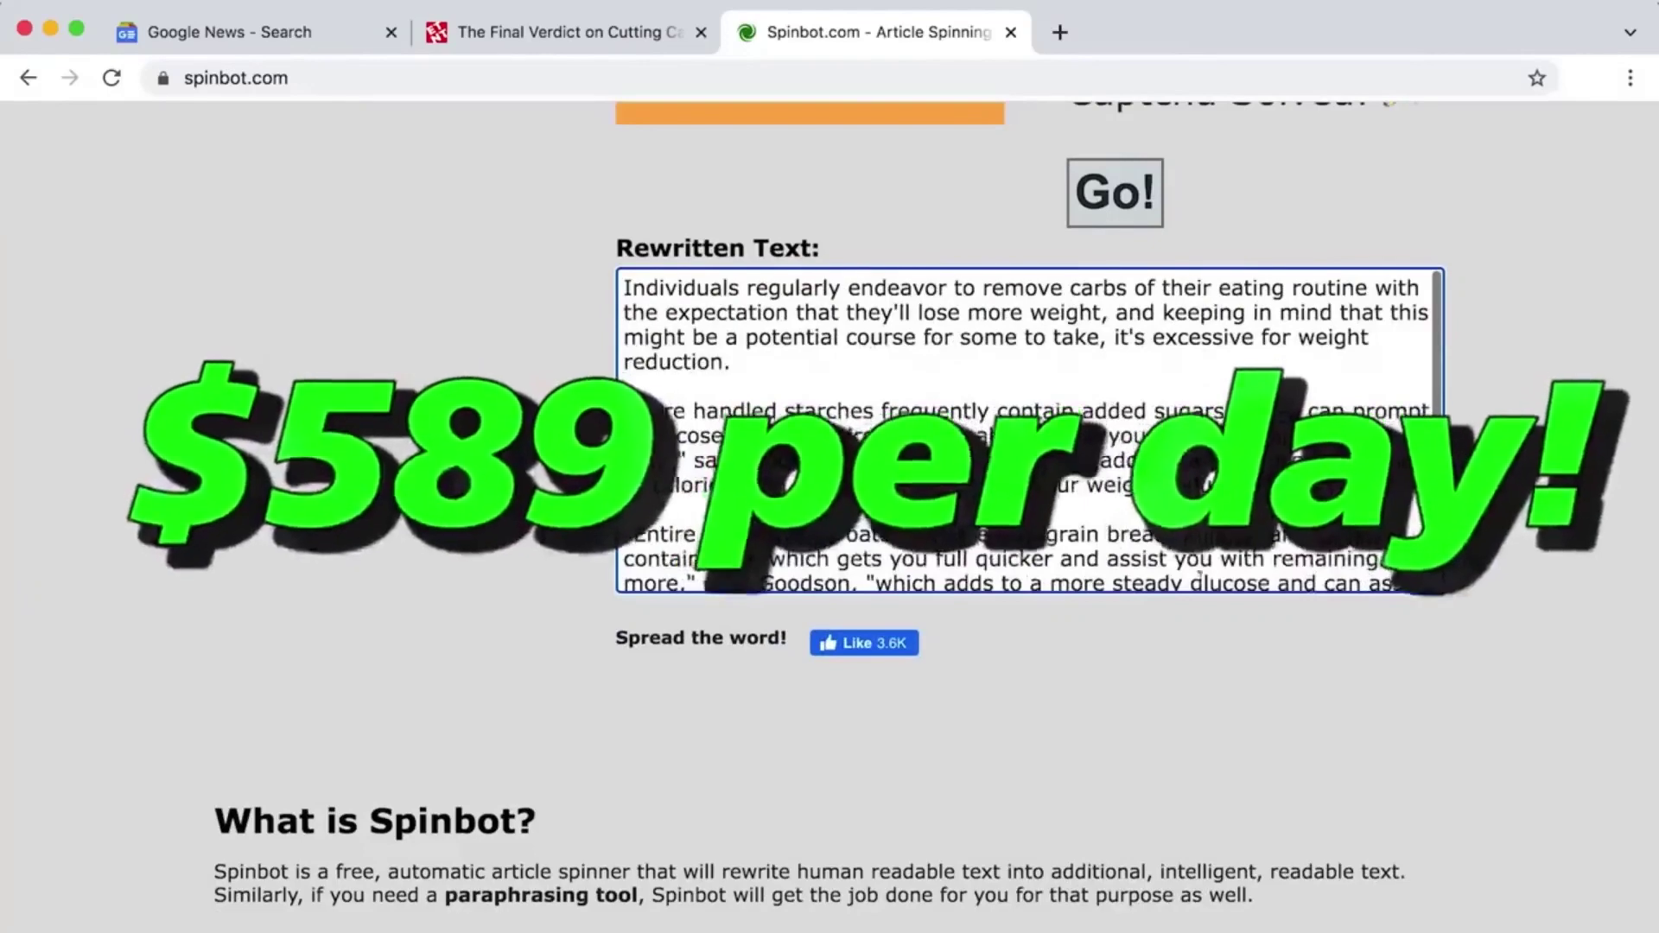
{"action": "scroll", "coordinate": [1199, 575], "scroll_direction": "up", "scroll_amount": 4}
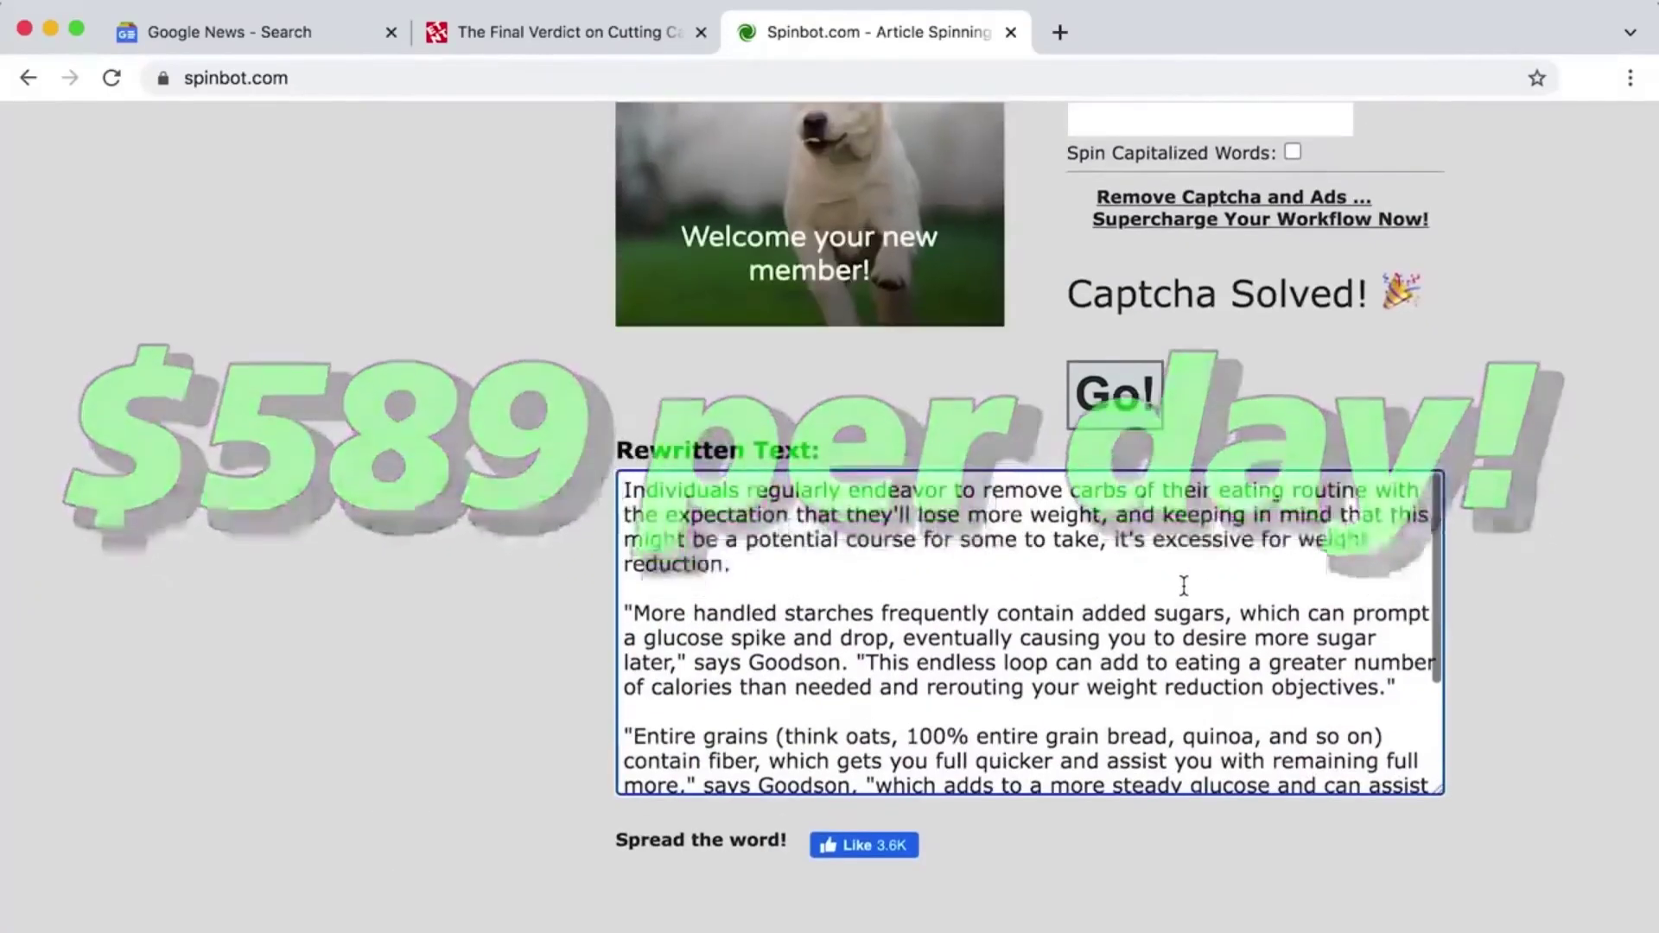
{"action": "scroll", "coordinate": [1187, 586], "scroll_direction": "up", "scroll_amount": 1}
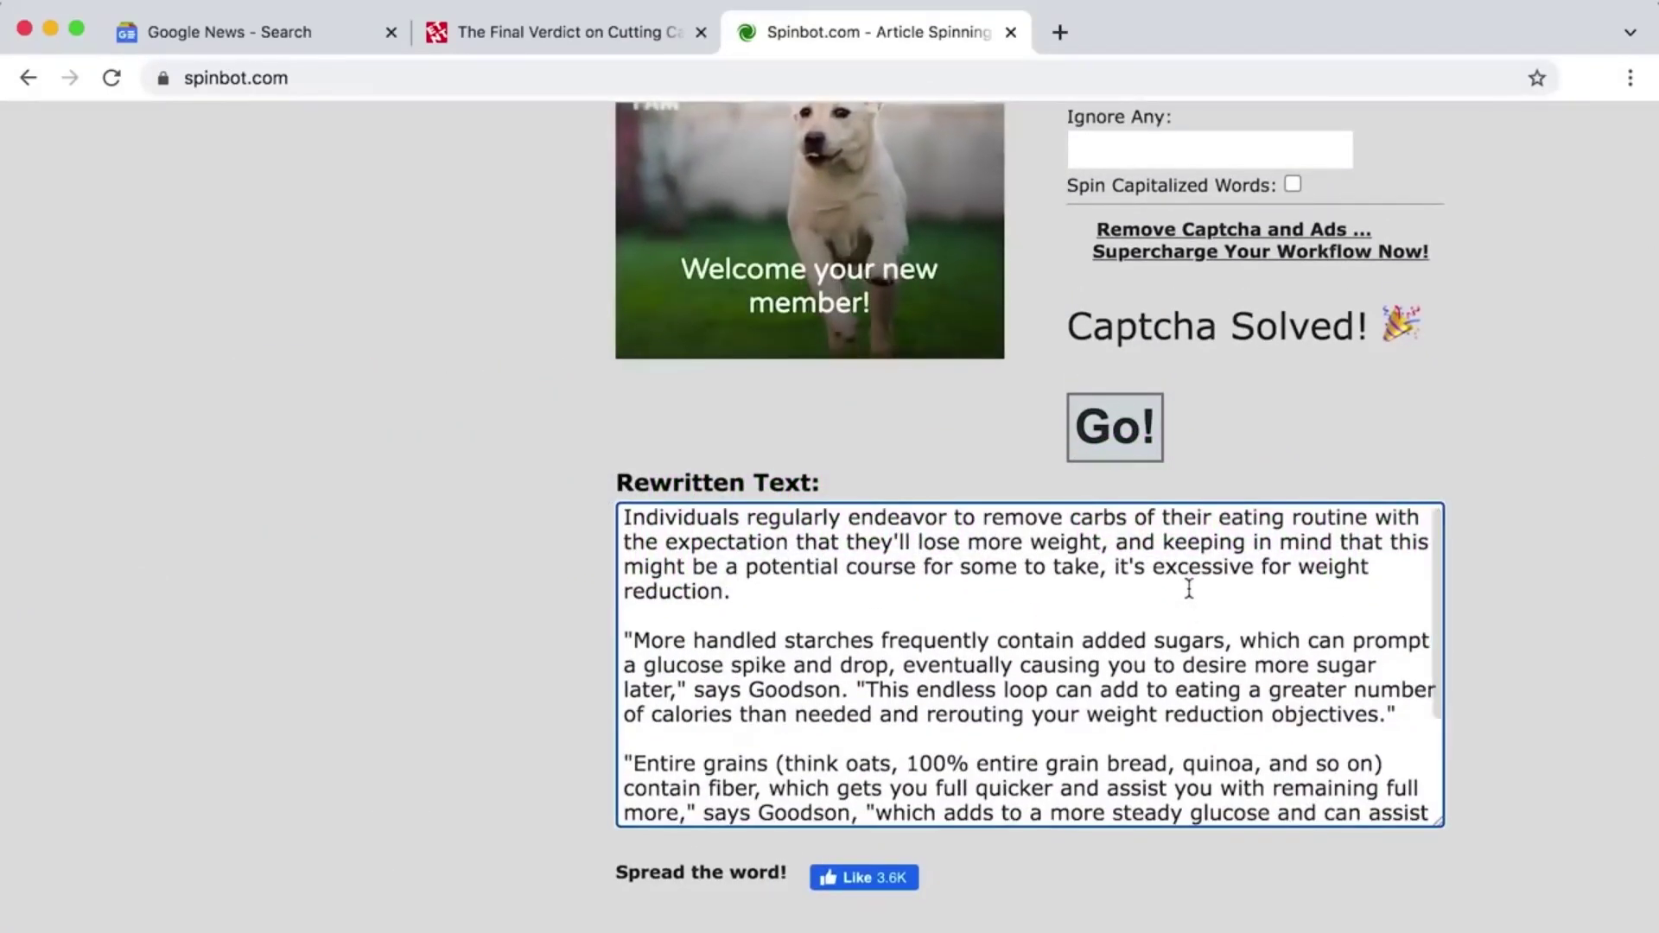
{"action": "scroll", "coordinate": [1190, 589], "scroll_direction": "up", "scroll_amount": 2}
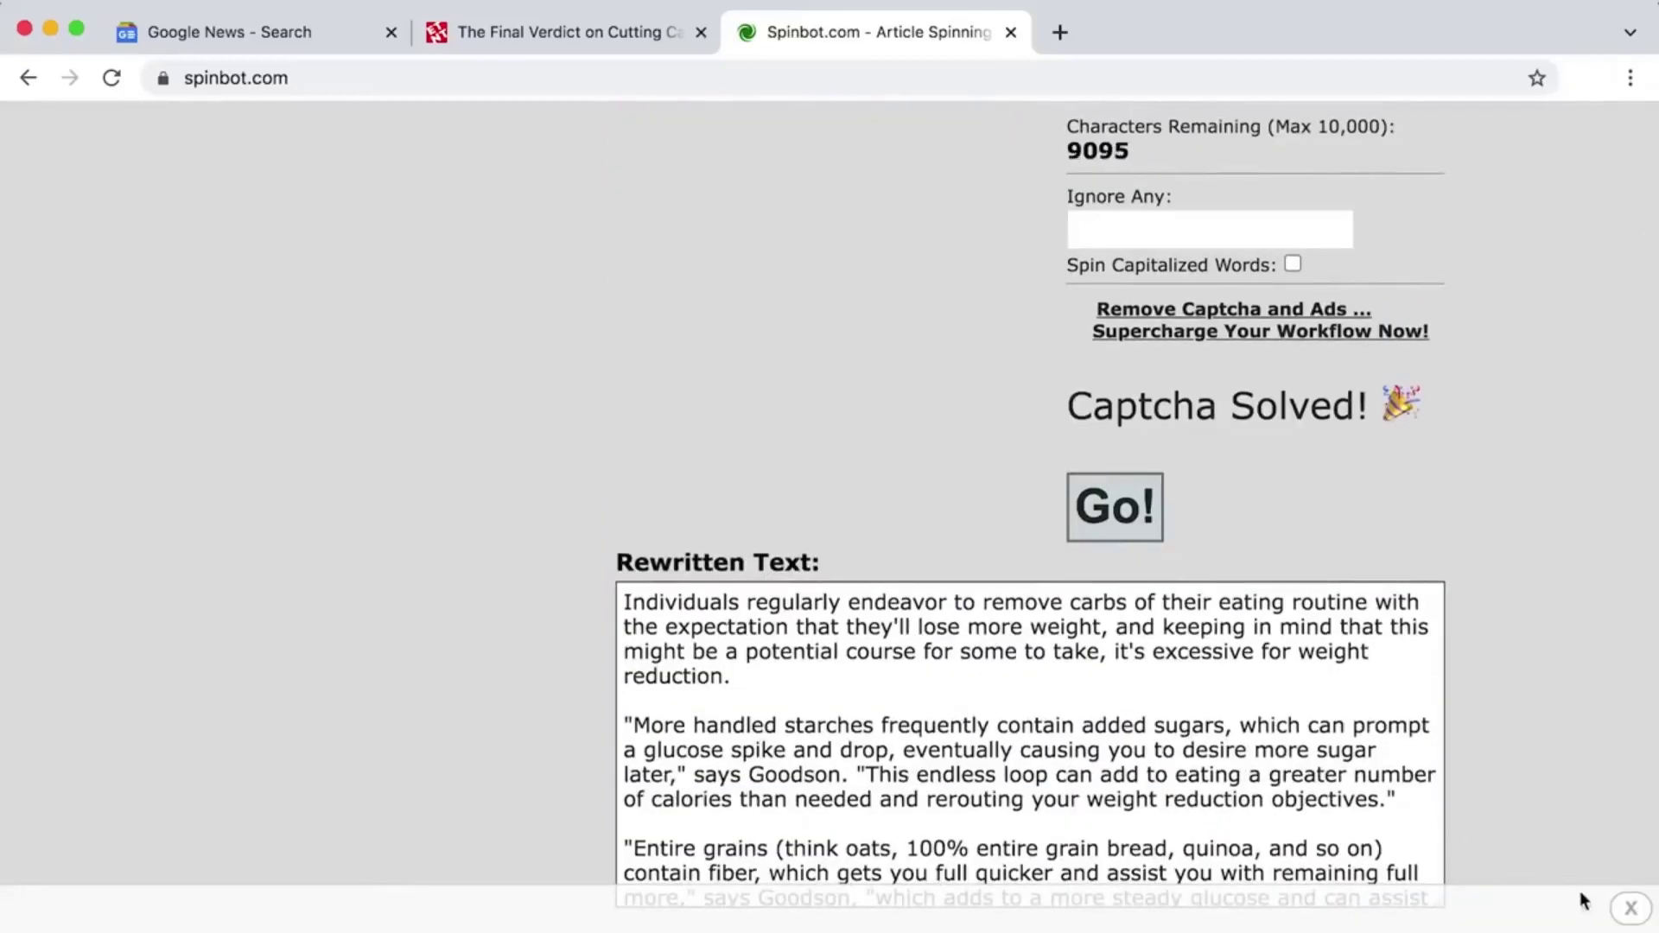
Step: Close the bottom ad banner and review the rewritten article once more
{"action": "left_click", "coordinate": [1630, 908]}
{"action": "left_click", "coordinate": [779, 667]}
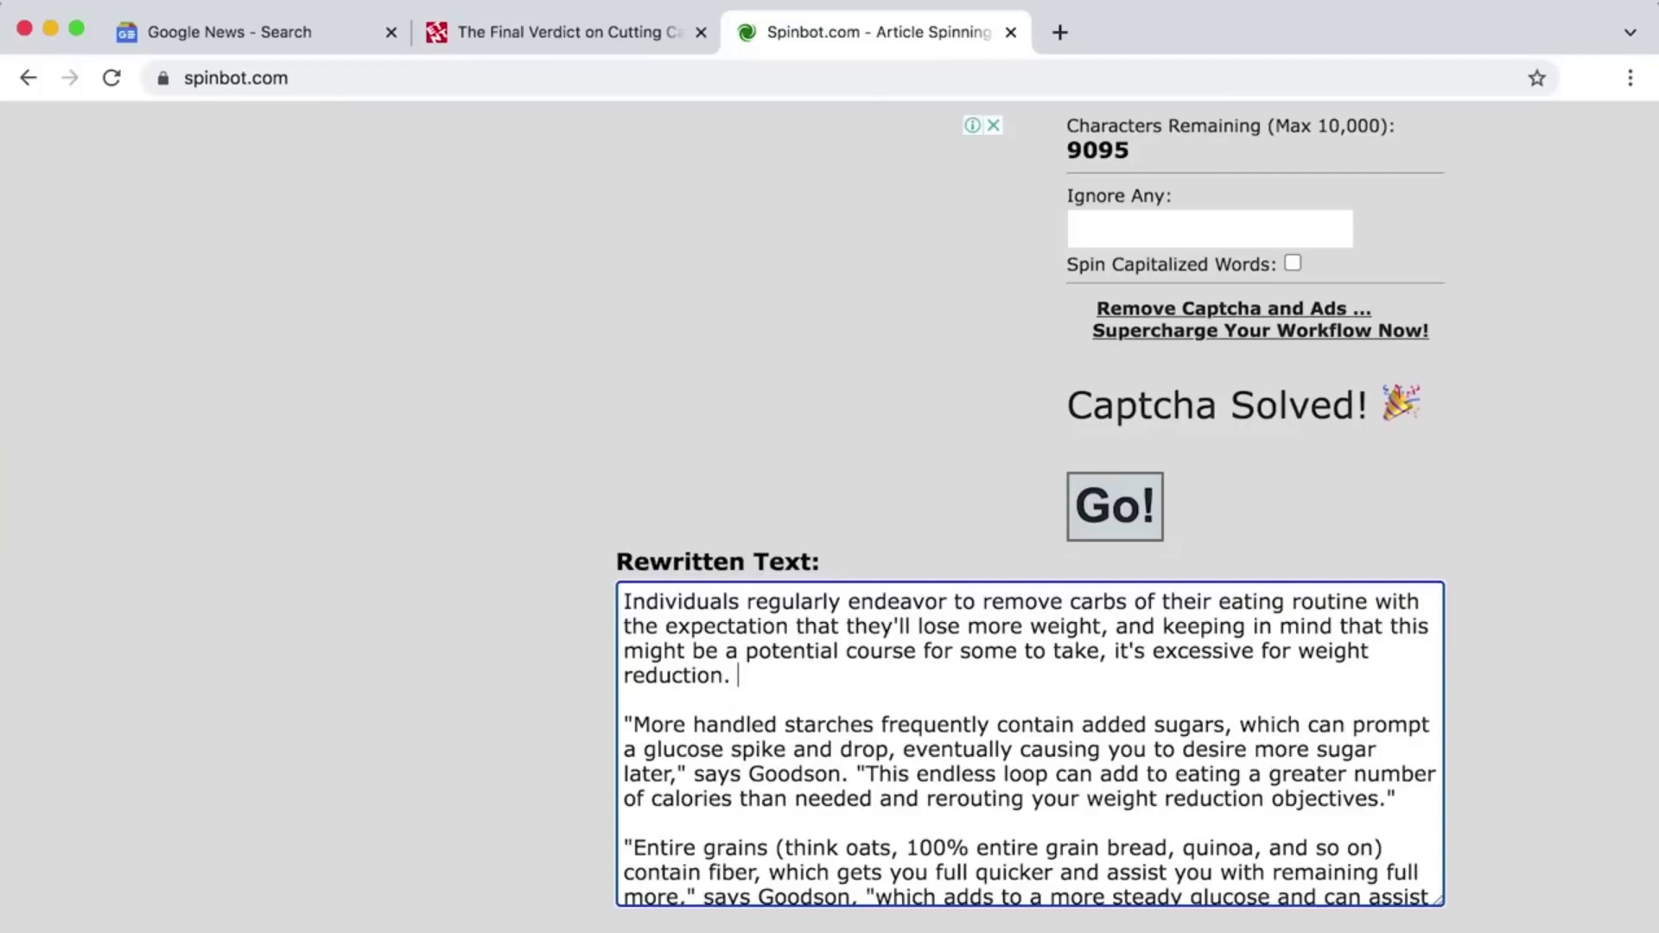
{"action": "scroll", "coordinate": [1541, 683], "scroll_direction": "down", "scroll_amount": 3}
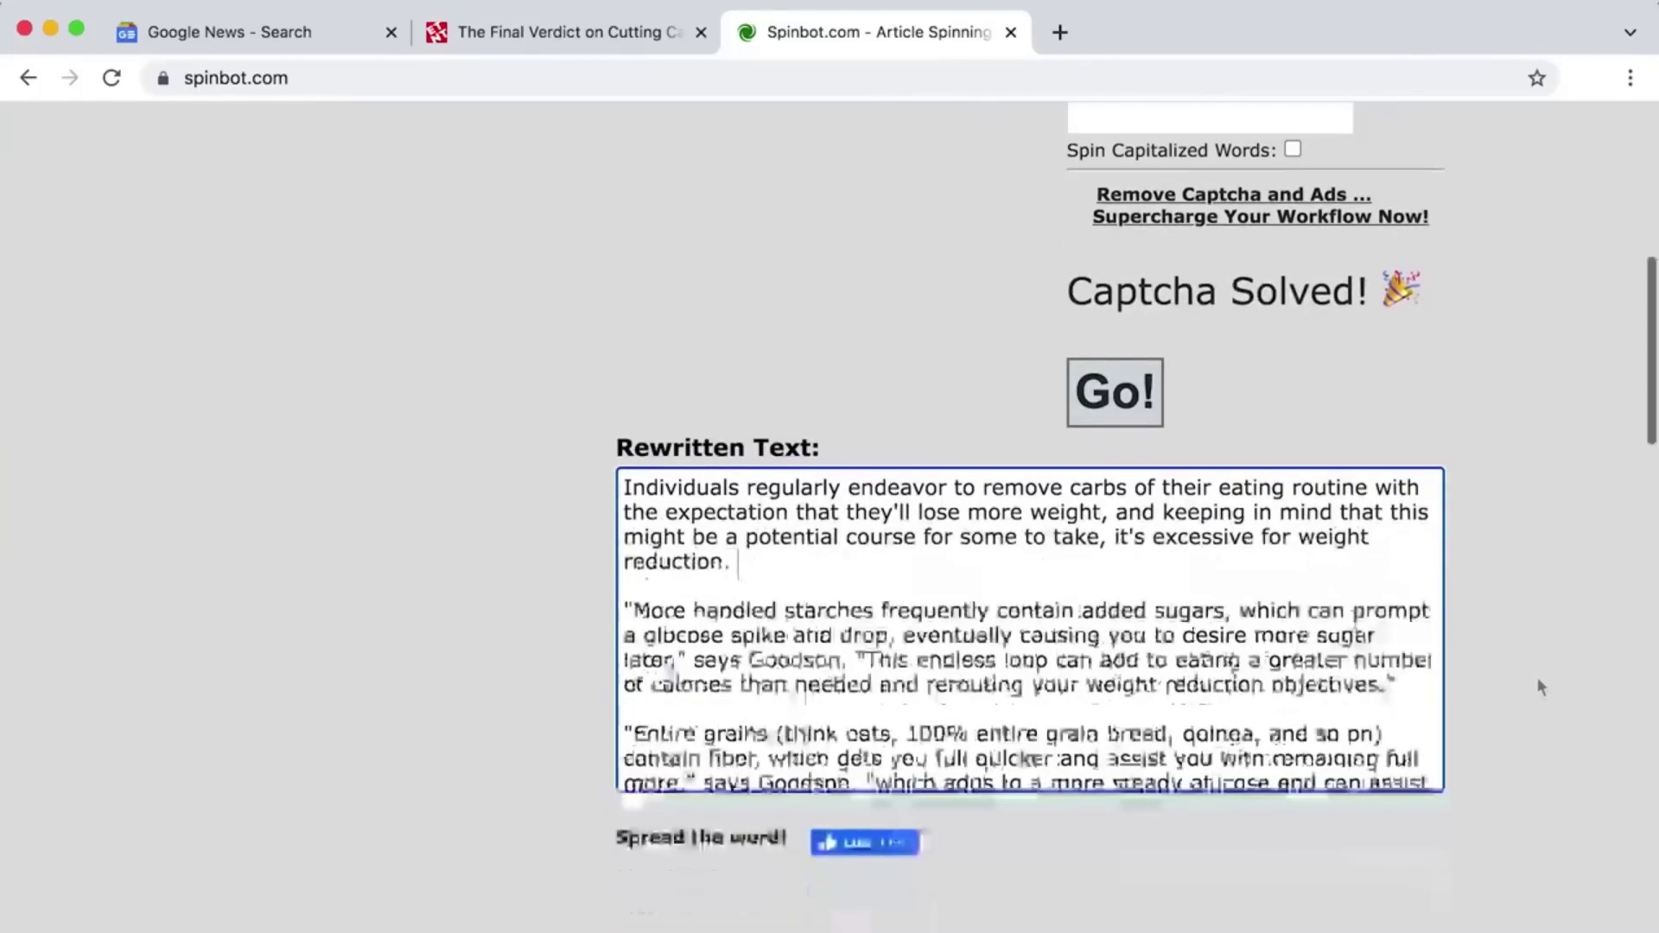
{"action": "scroll", "coordinate": [1307, 582], "scroll_direction": "down", "scroll_amount": 2}
{"action": "scroll", "coordinate": [1309, 581], "scroll_direction": "down", "scroll_amount": 5}
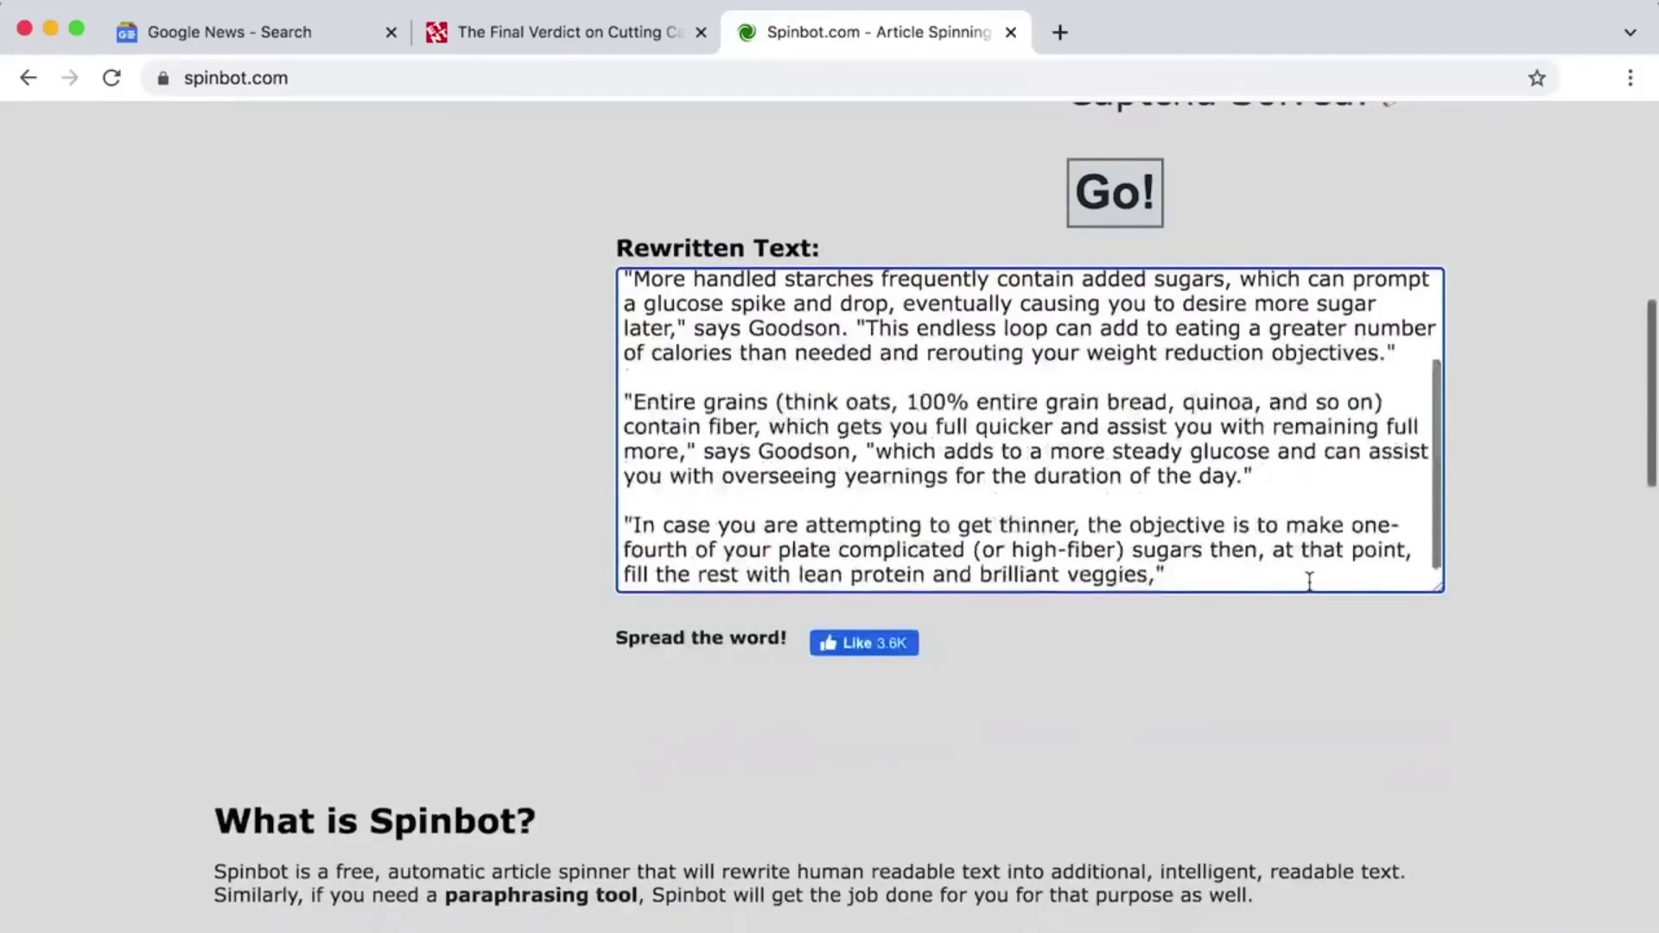
{"action": "scroll", "coordinate": [1331, 577], "scroll_direction": "up", "scroll_amount": 3}
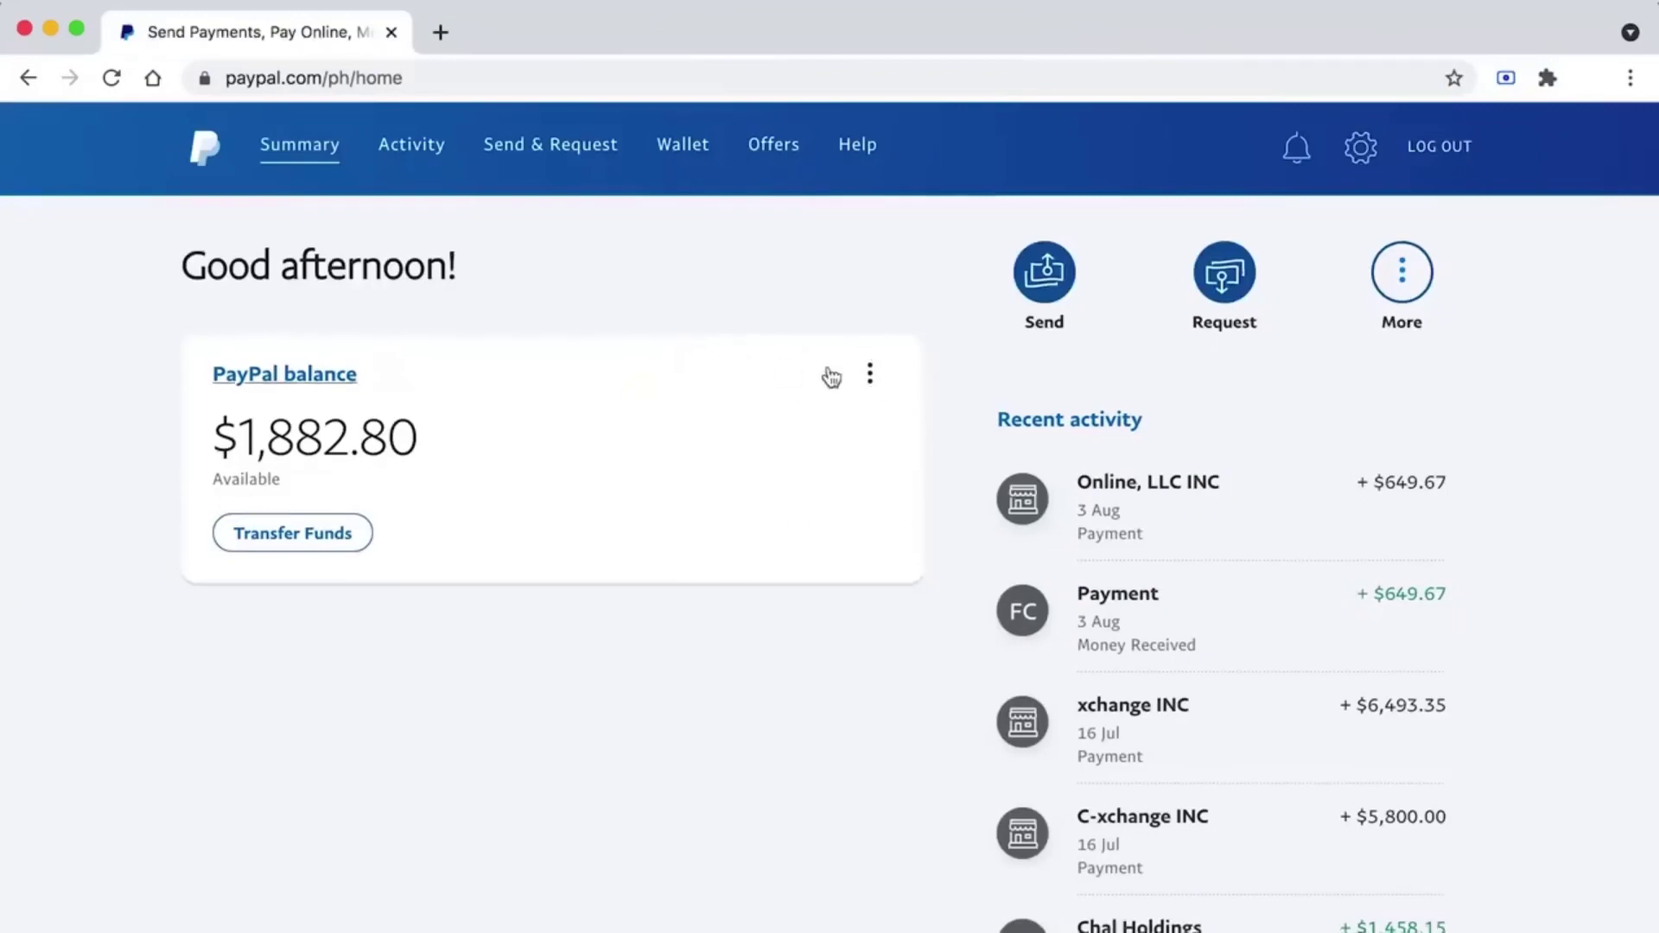
{"action": "scroll", "coordinate": [1193, 392], "scroll_direction": "down", "scroll_amount": 3}
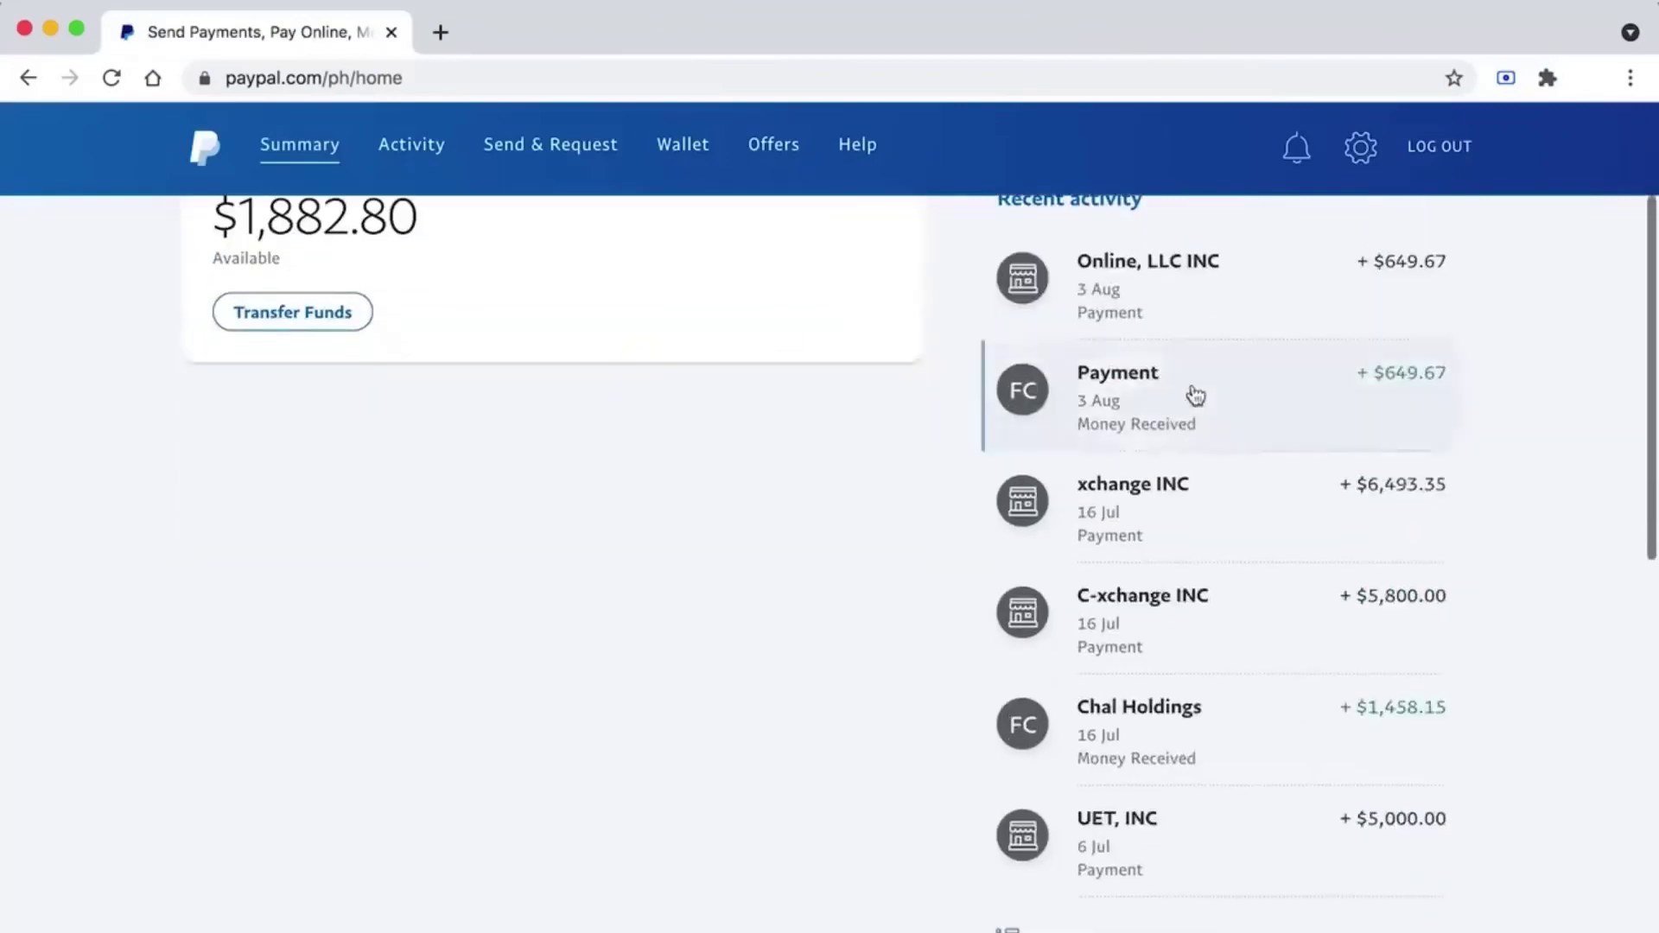
{"action": "scroll", "coordinate": [1182, 388], "scroll_direction": "up", "scroll_amount": 3}
{"action": "scroll", "coordinate": [994, 726], "scroll_direction": "down", "scroll_amount": 1}
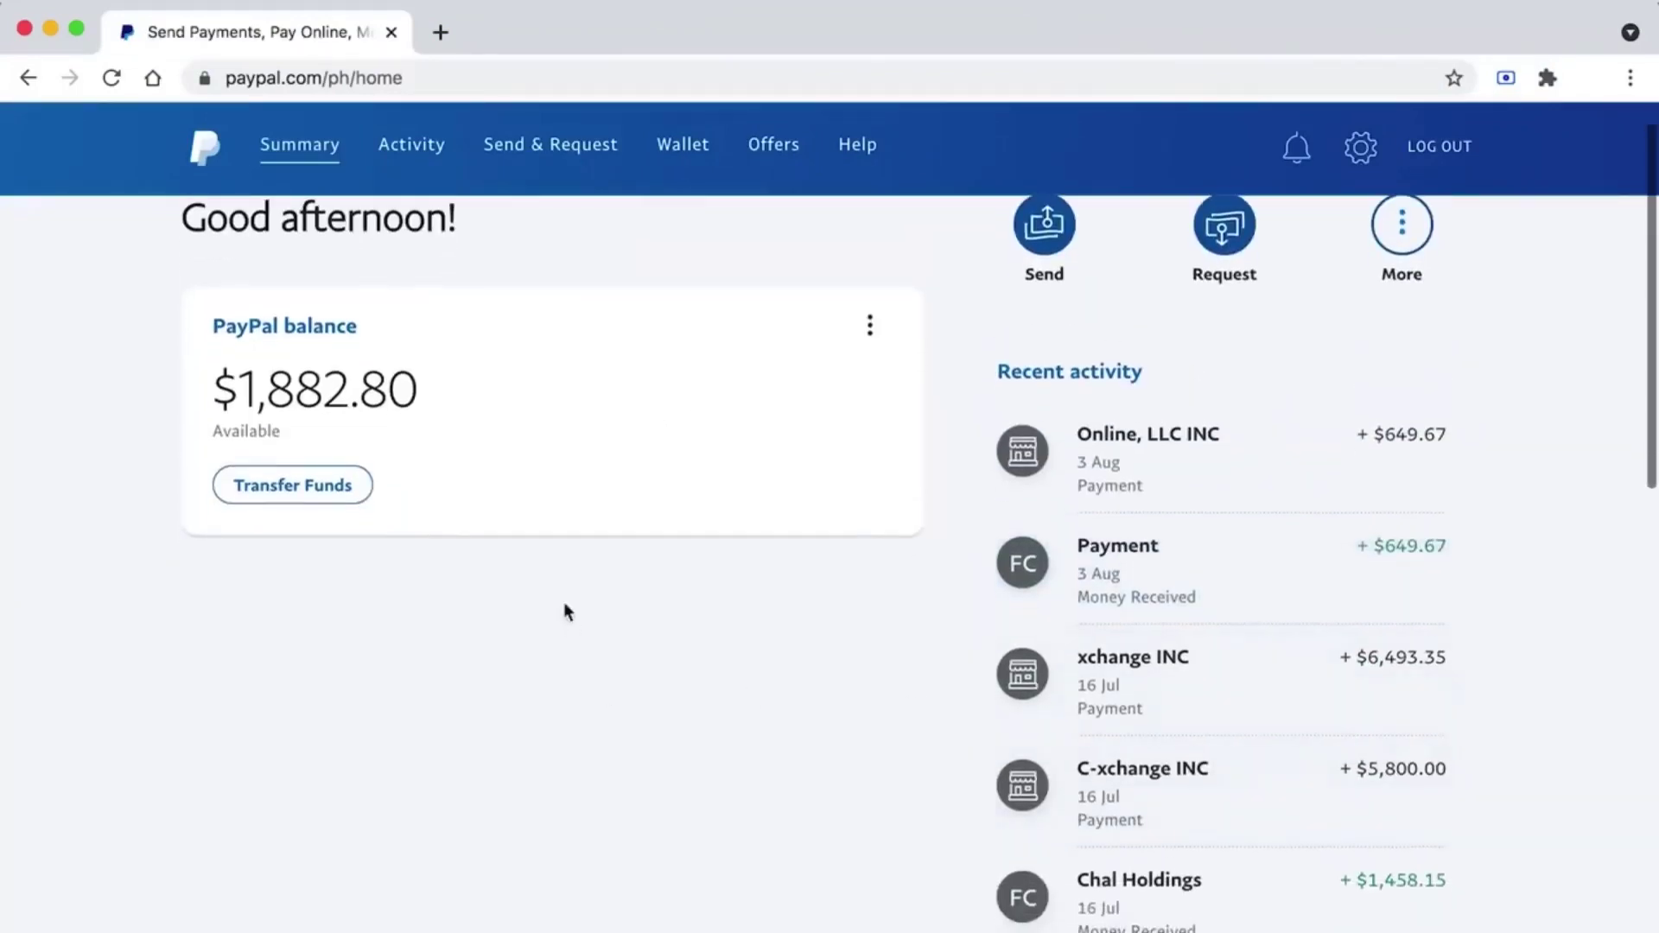
{"action": "scroll", "coordinate": [595, 610], "scroll_direction": "up", "scroll_amount": 1}
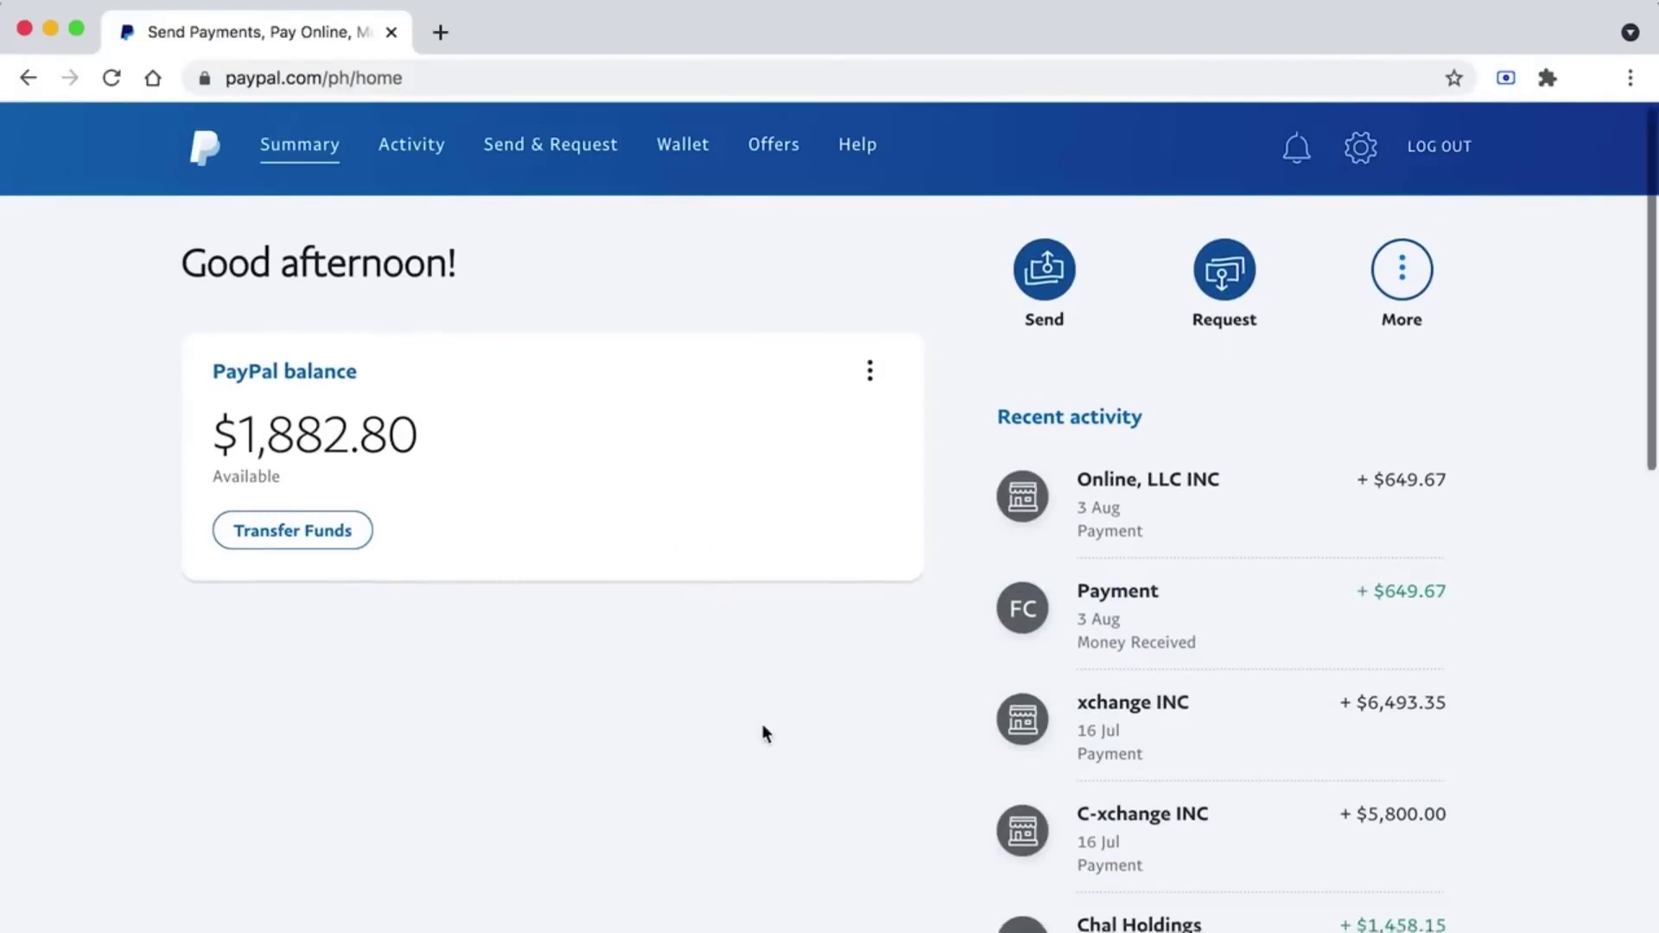
{"action": "scroll", "coordinate": [764, 726], "scroll_direction": "down", "scroll_amount": 1}
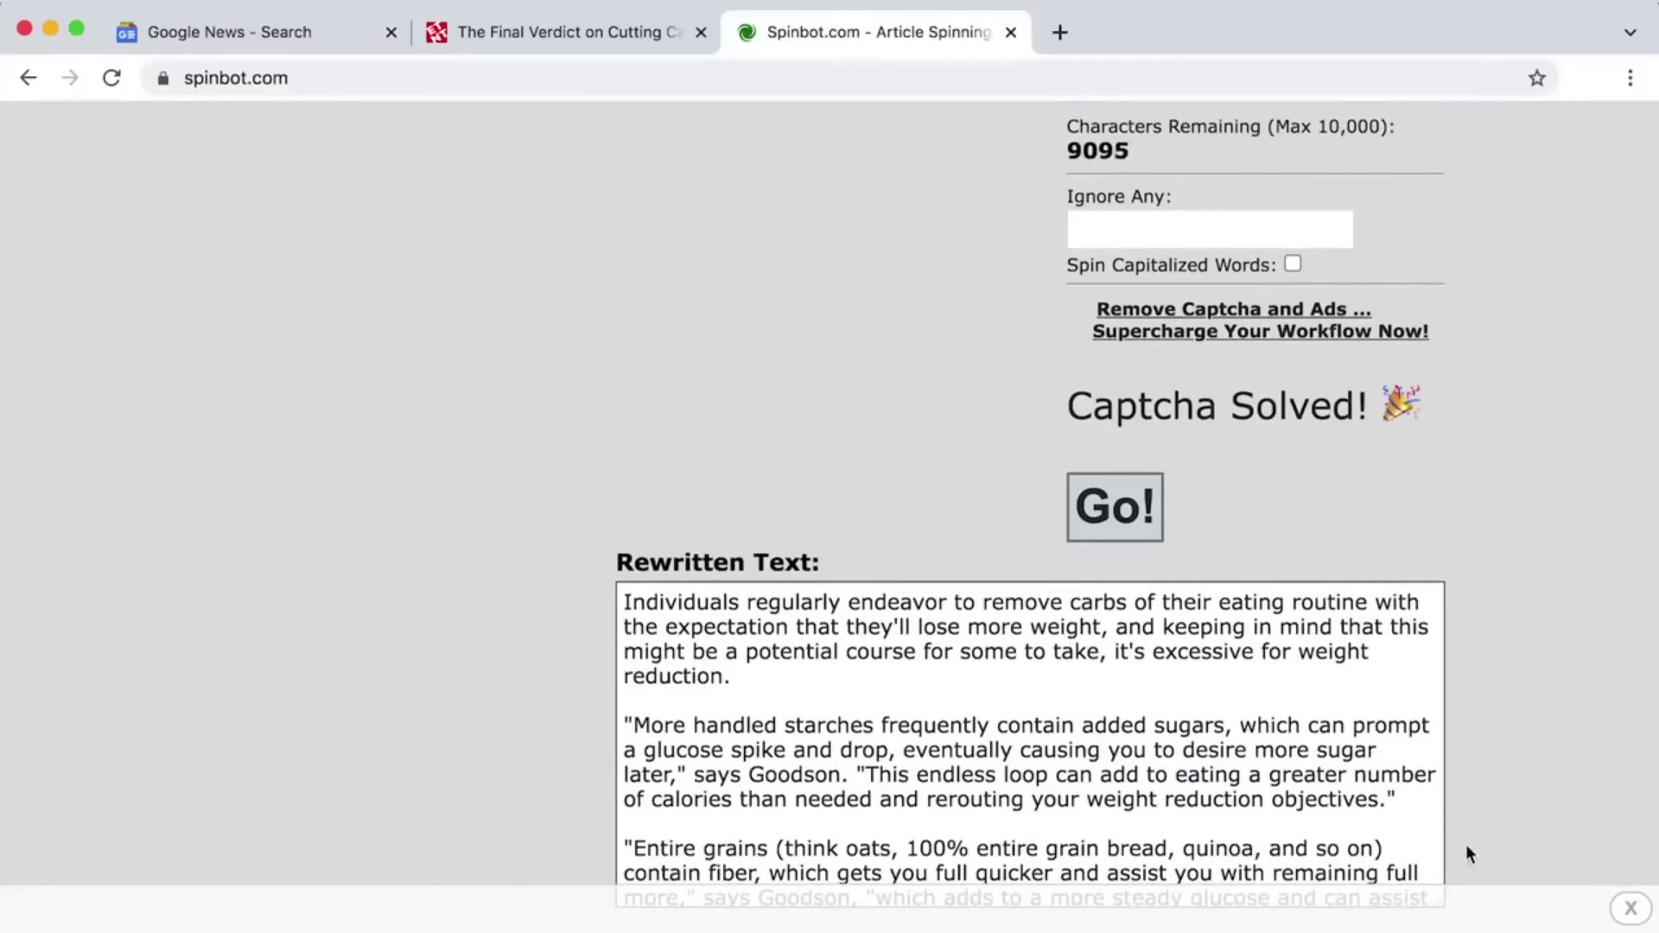
Step: Close the ad banner and scroll through the full rewritten article under Rewritten Text
{"action": "left_click", "coordinate": [1618, 911]}
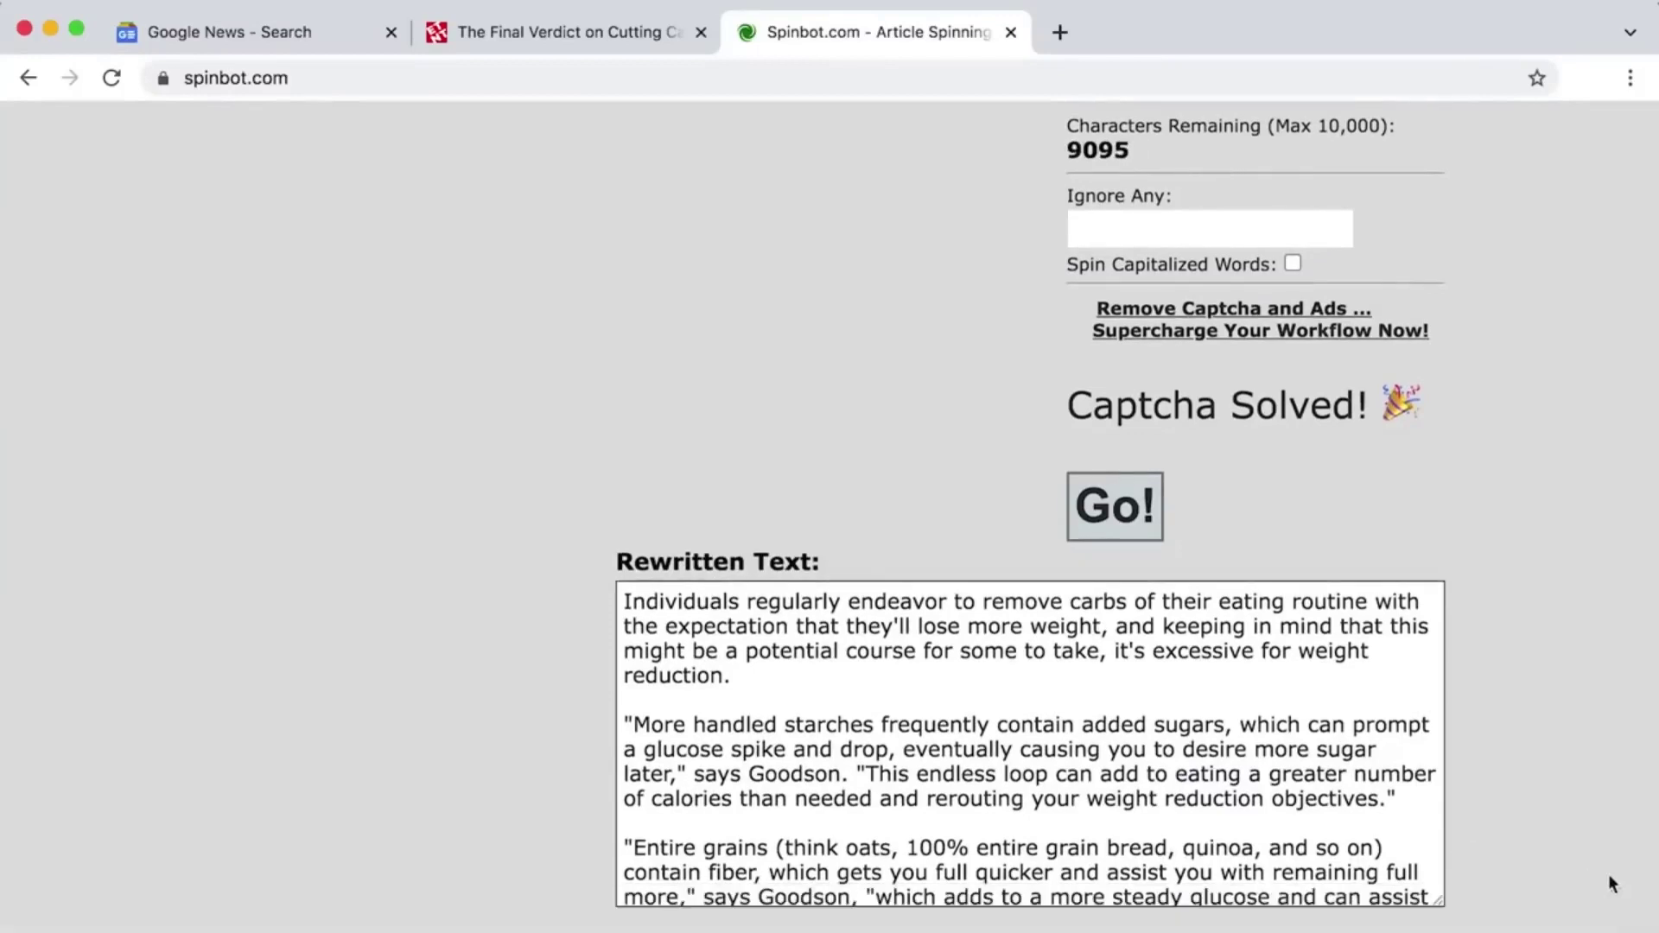
{"action": "left_click", "coordinate": [778, 666]}
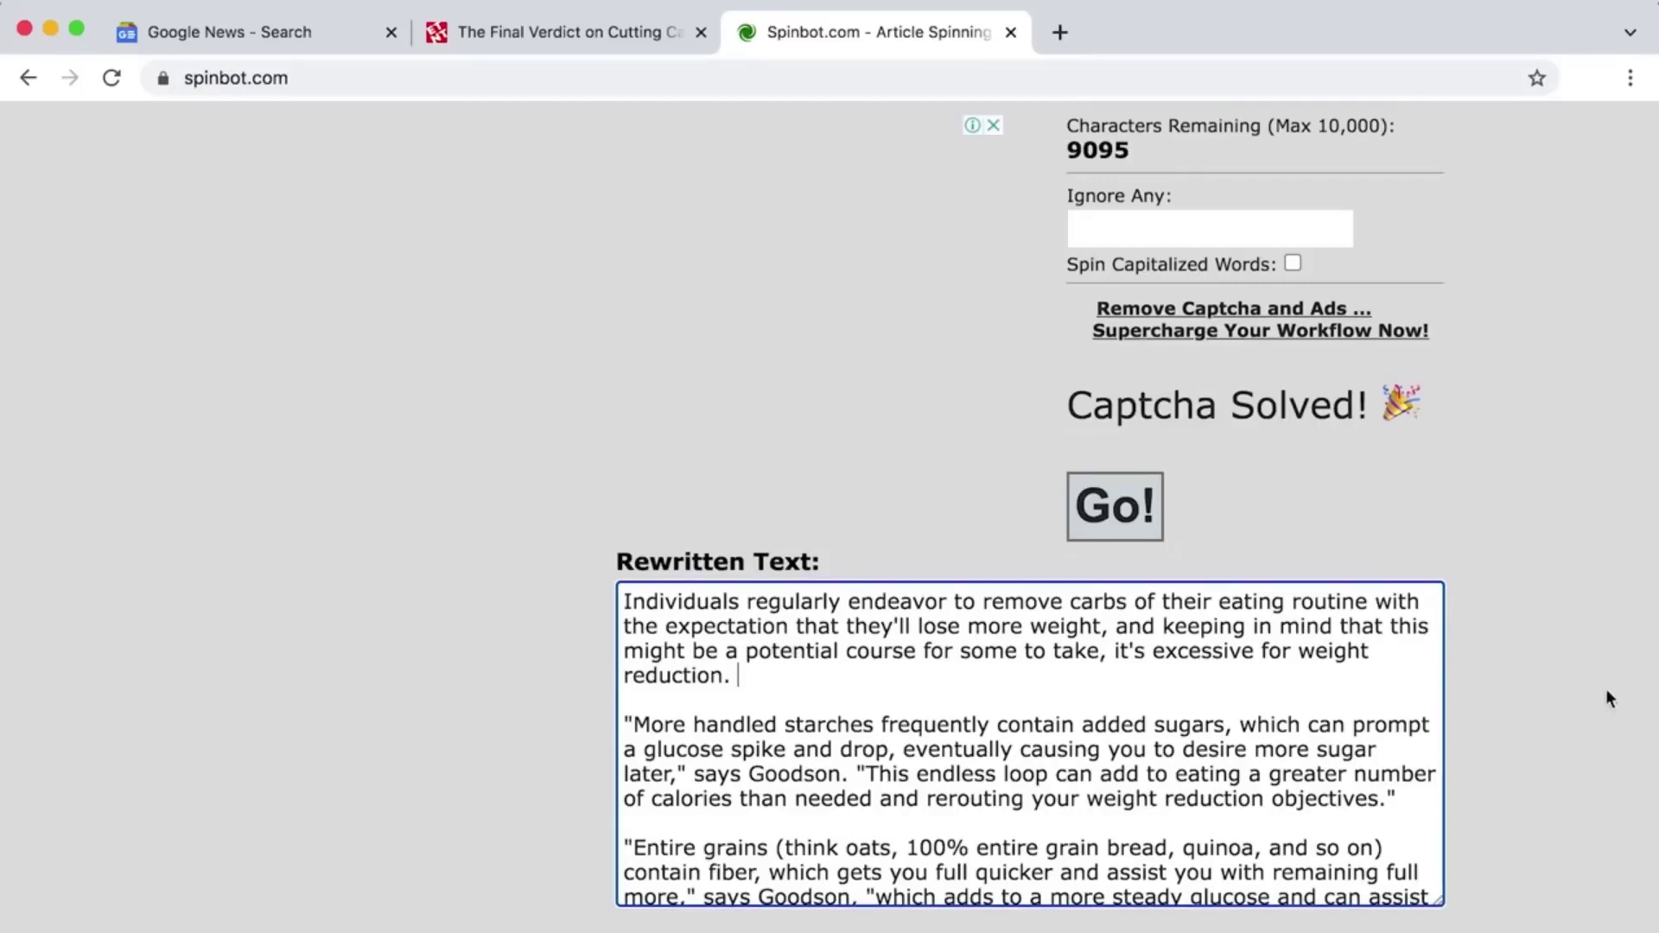
{"action": "scroll", "coordinate": [1538, 678], "scroll_direction": "down", "scroll_amount": 3}
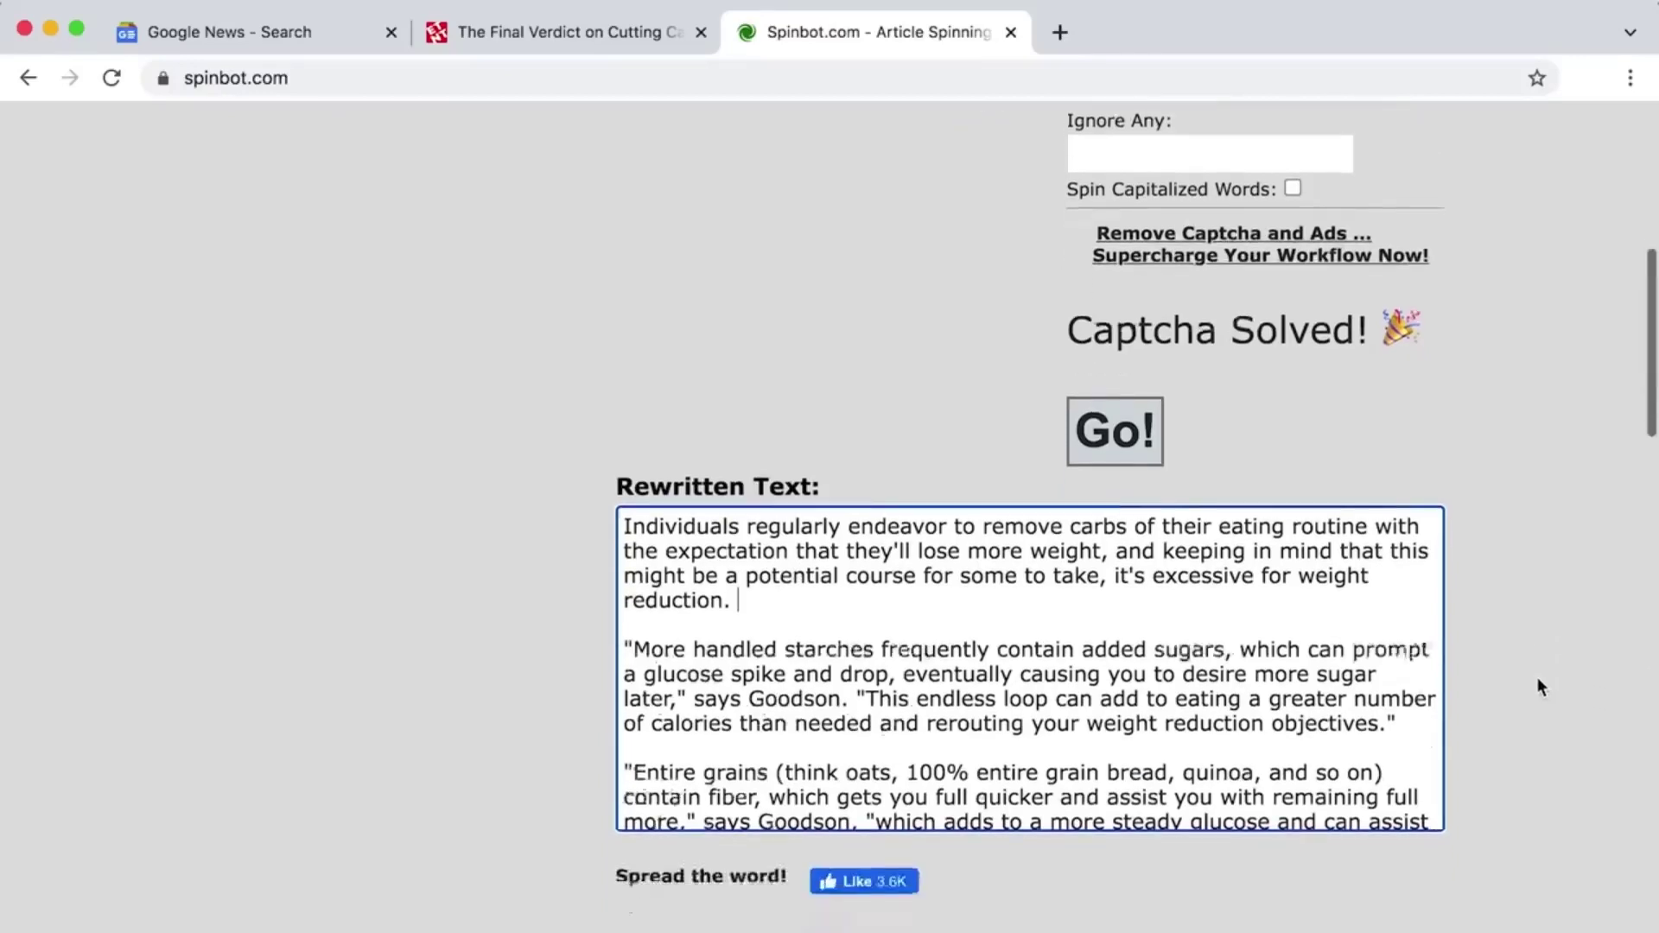
{"action": "scroll", "coordinate": [1303, 584], "scroll_direction": "down", "scroll_amount": 3}
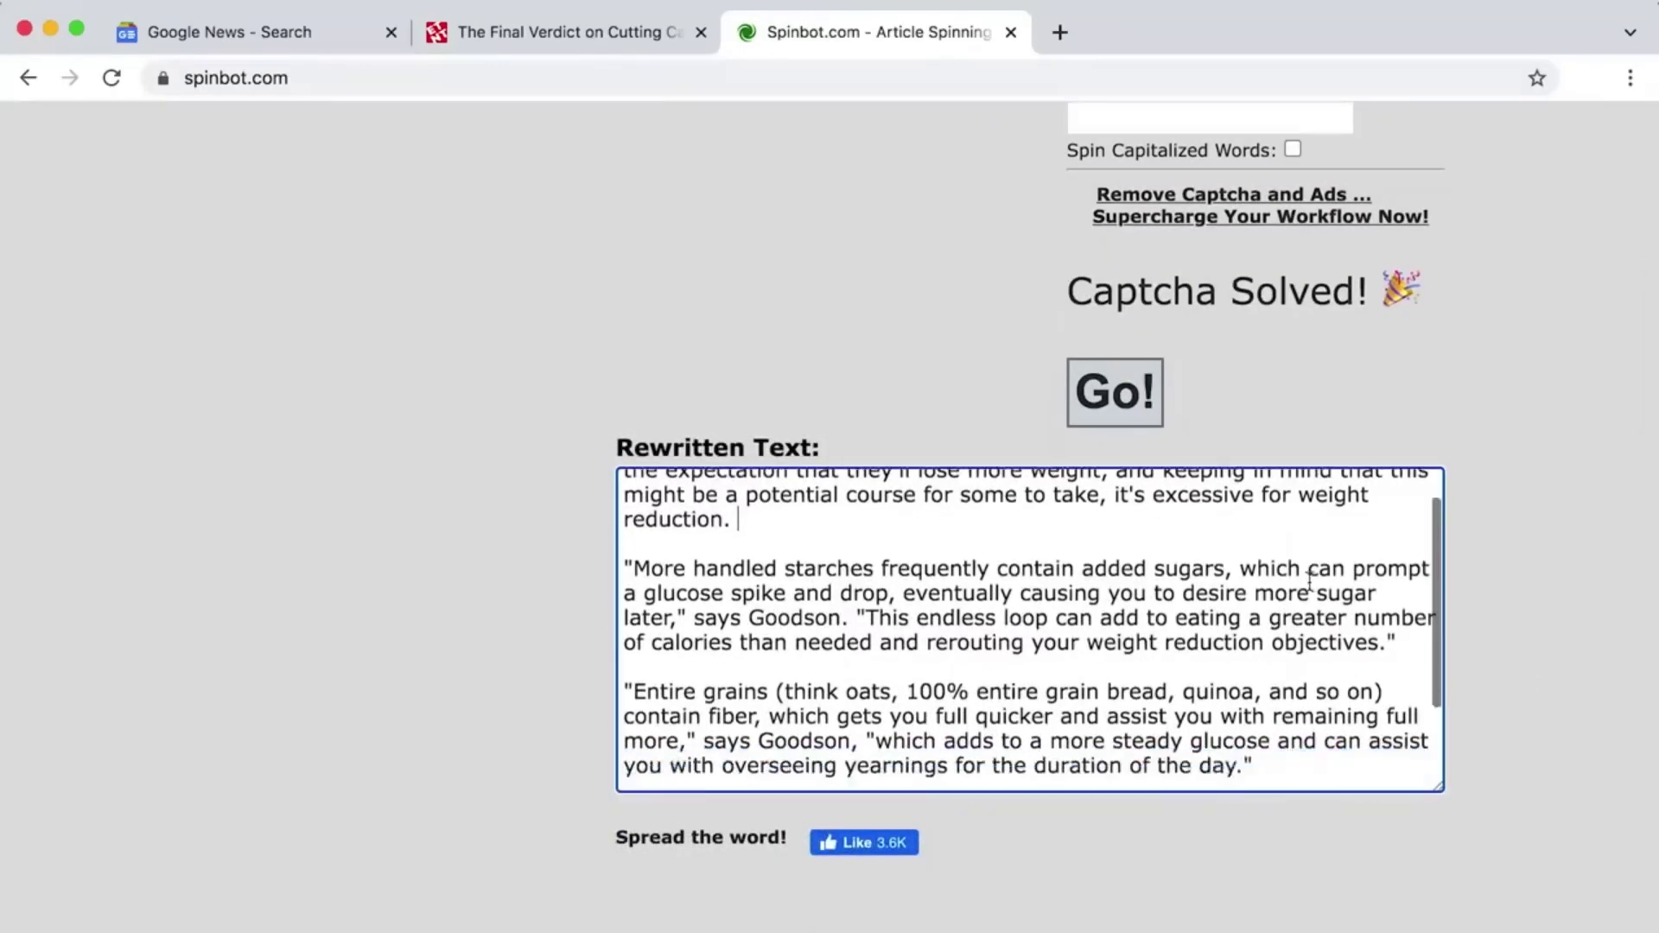
{"action": "scroll", "coordinate": [1309, 581], "scroll_direction": "down", "scroll_amount": 3}
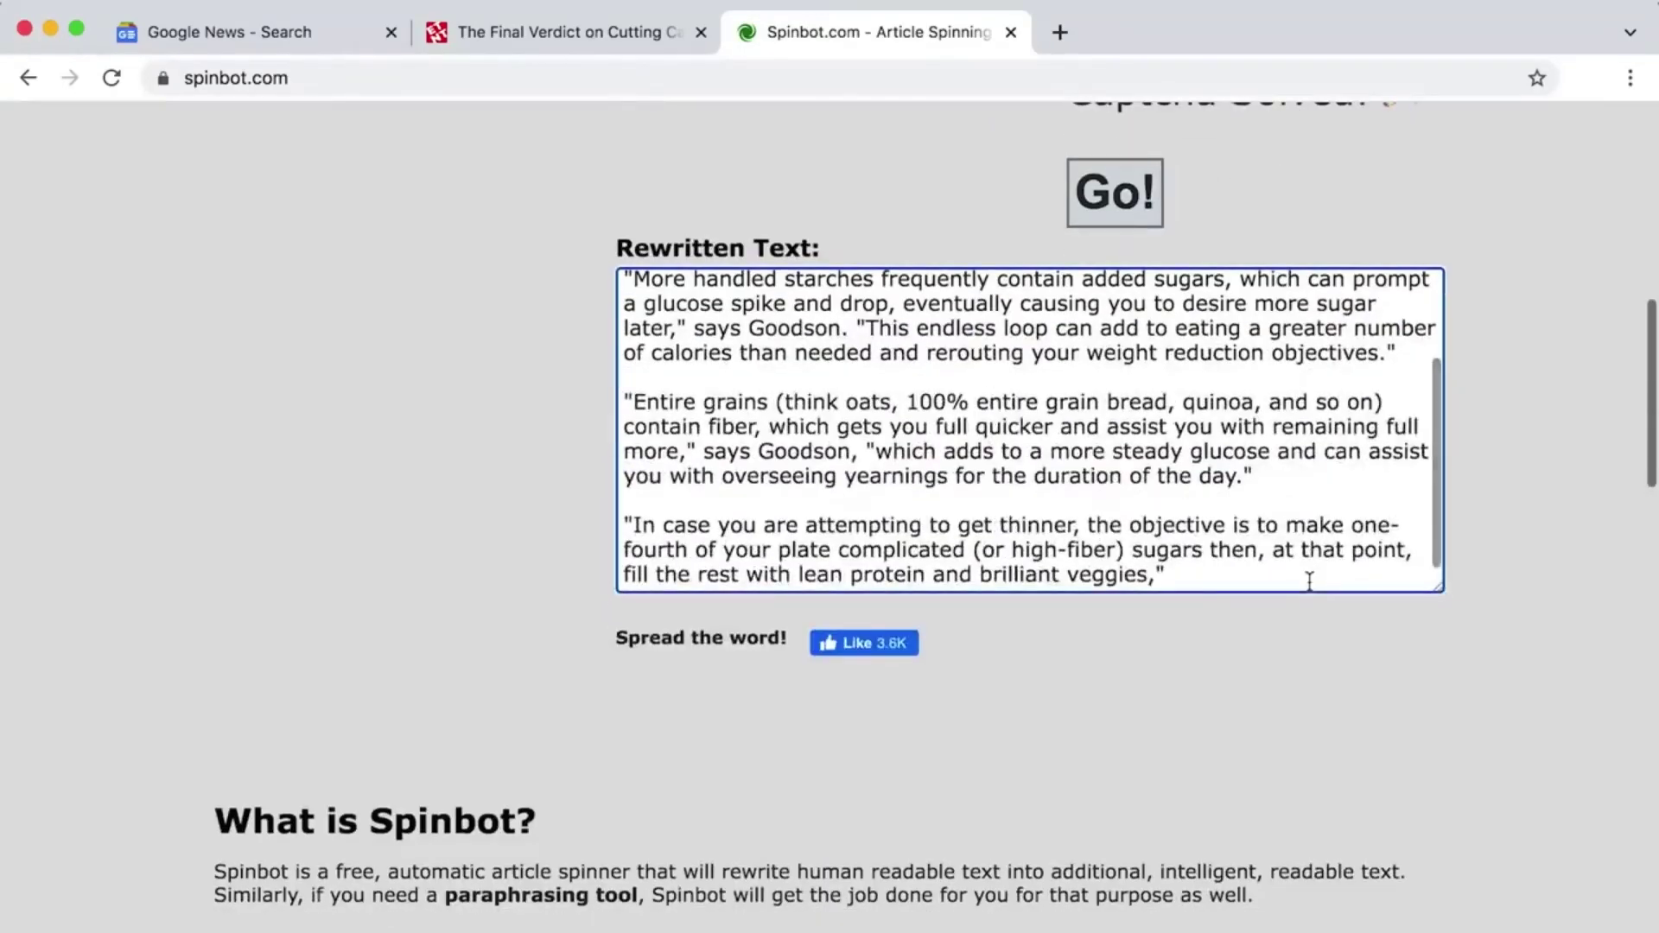
{"action": "scroll", "coordinate": [1309, 581], "scroll_direction": "up", "scroll_amount": 3}
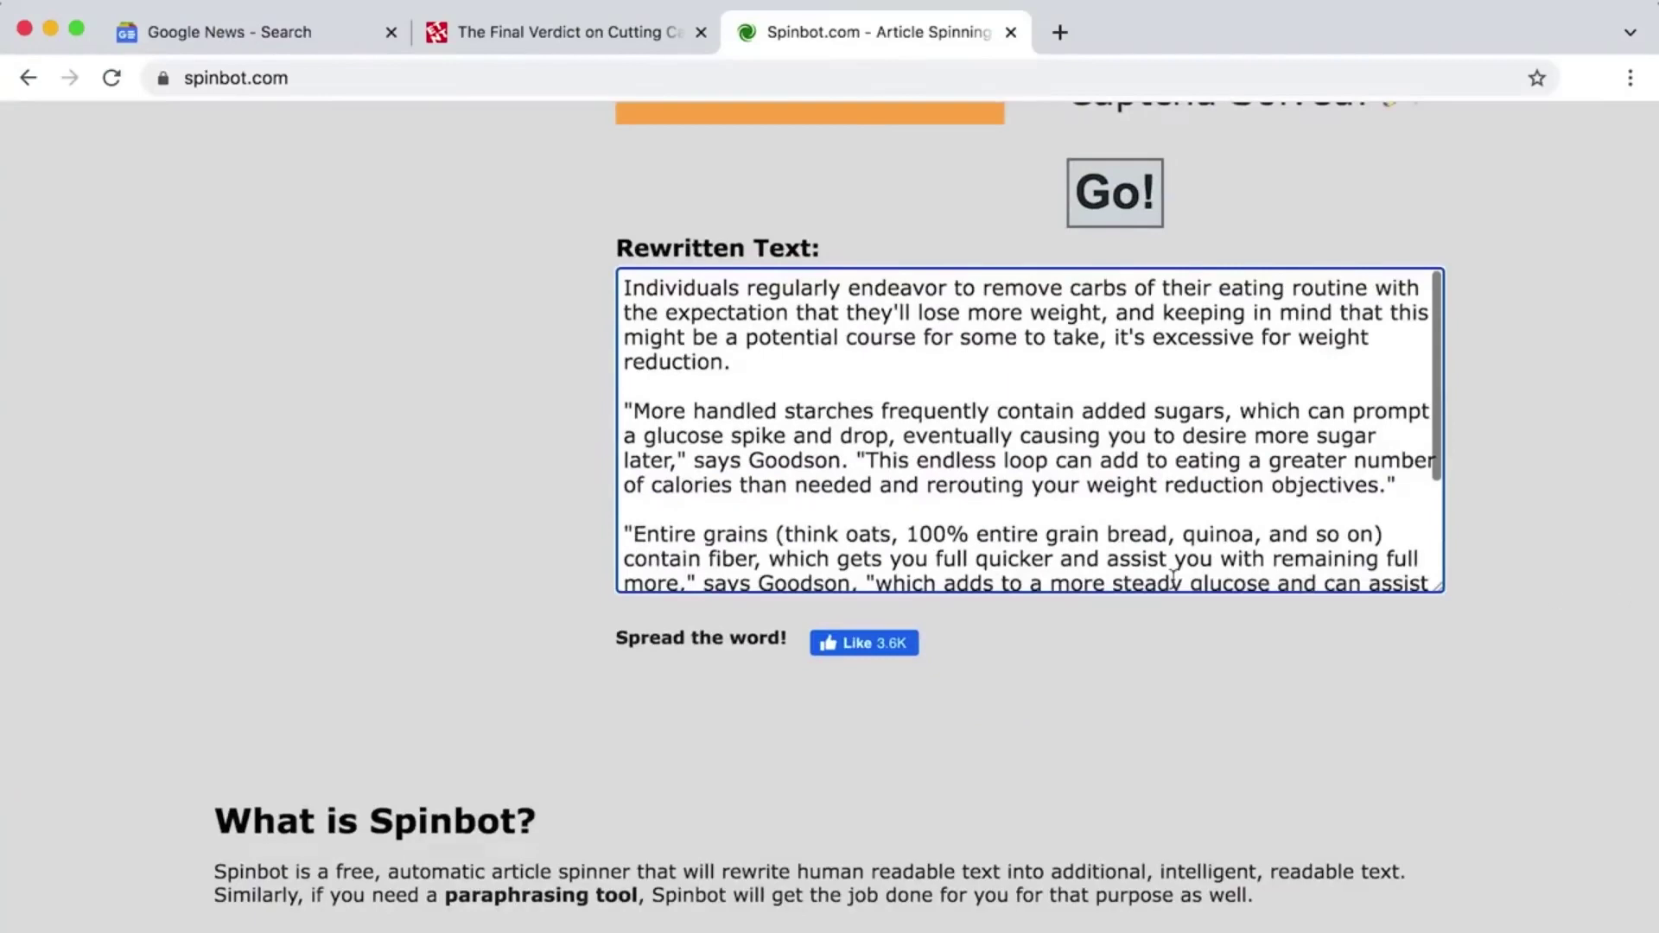
{"action": "scroll", "coordinate": [1180, 573], "scroll_direction": "up", "scroll_amount": 3}
{"action": "scroll", "coordinate": [1179, 573], "scroll_direction": "up", "scroll_amount": 1}
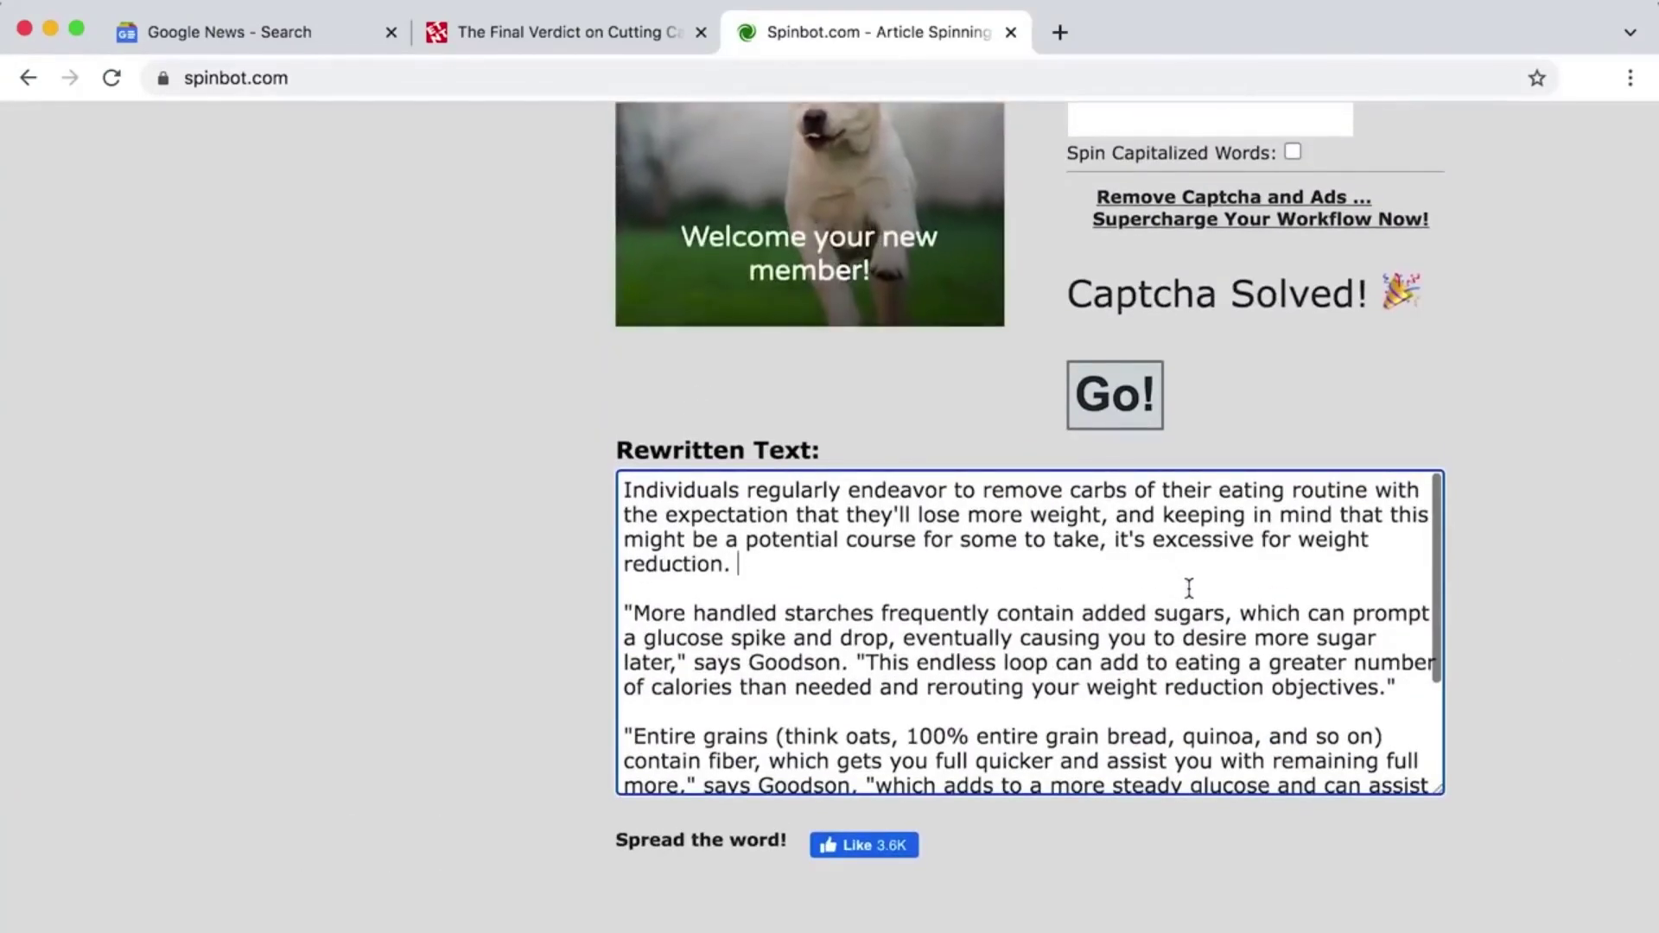
{"action": "scroll", "coordinate": [1186, 586], "scroll_direction": "up", "scroll_amount": 1}
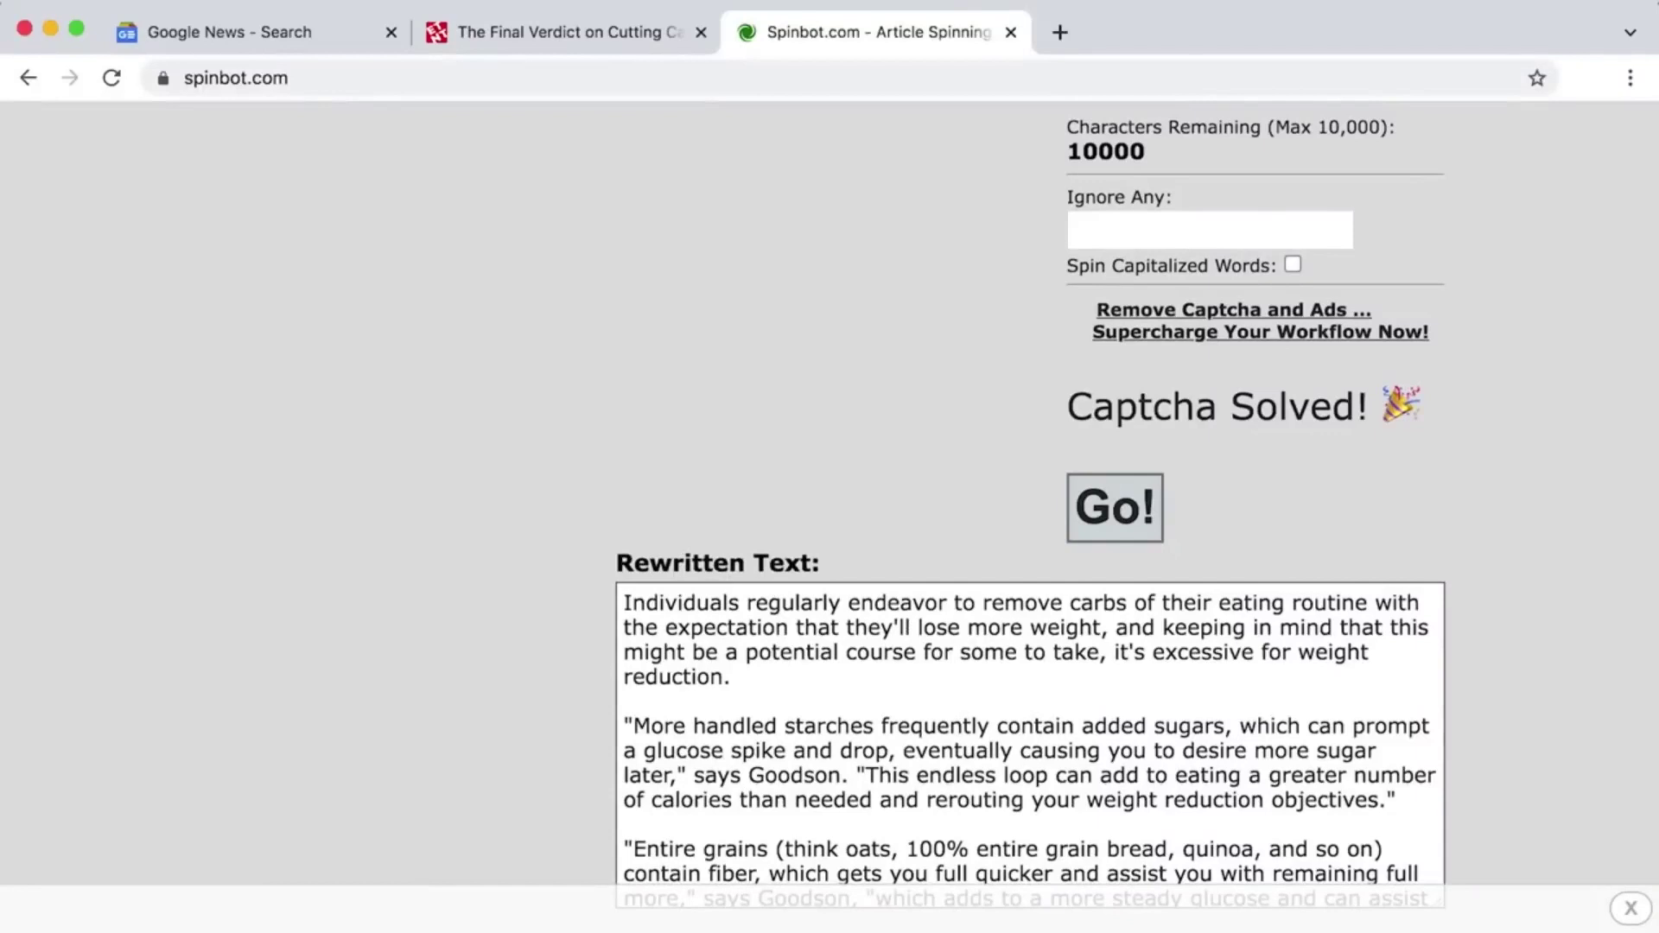
{"action": "left_click", "coordinate": [1620, 911]}
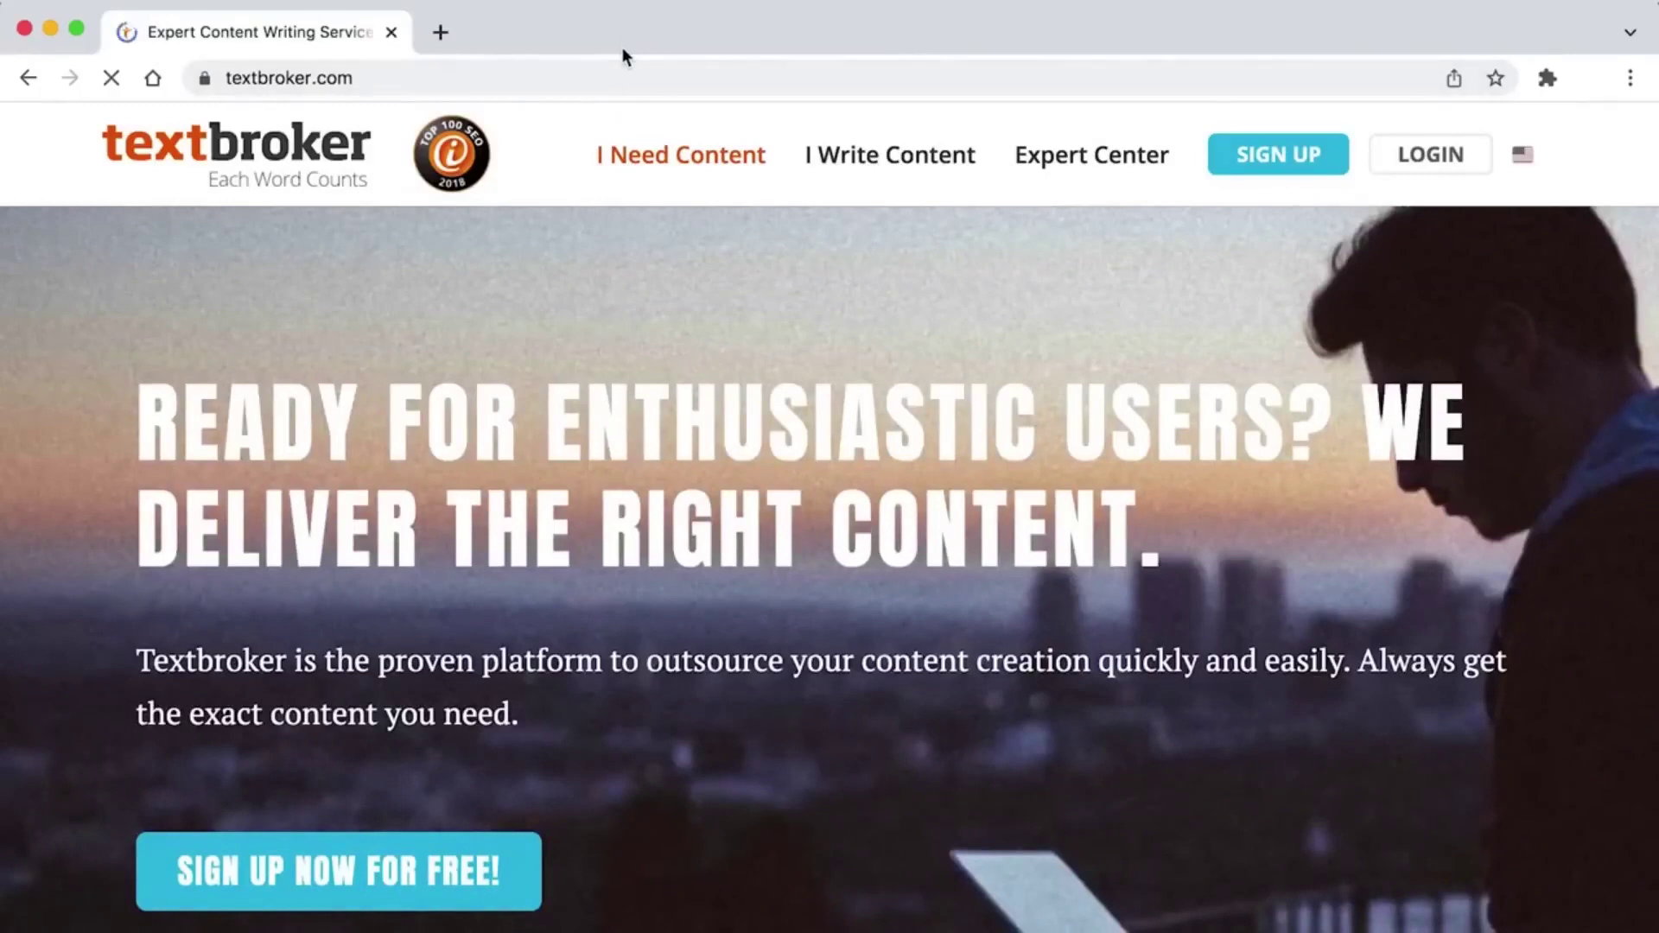
Step: Open Textbroker's I Write Content section for authors from the top menu
{"action": "mouse_move", "coordinate": [681, 153]}
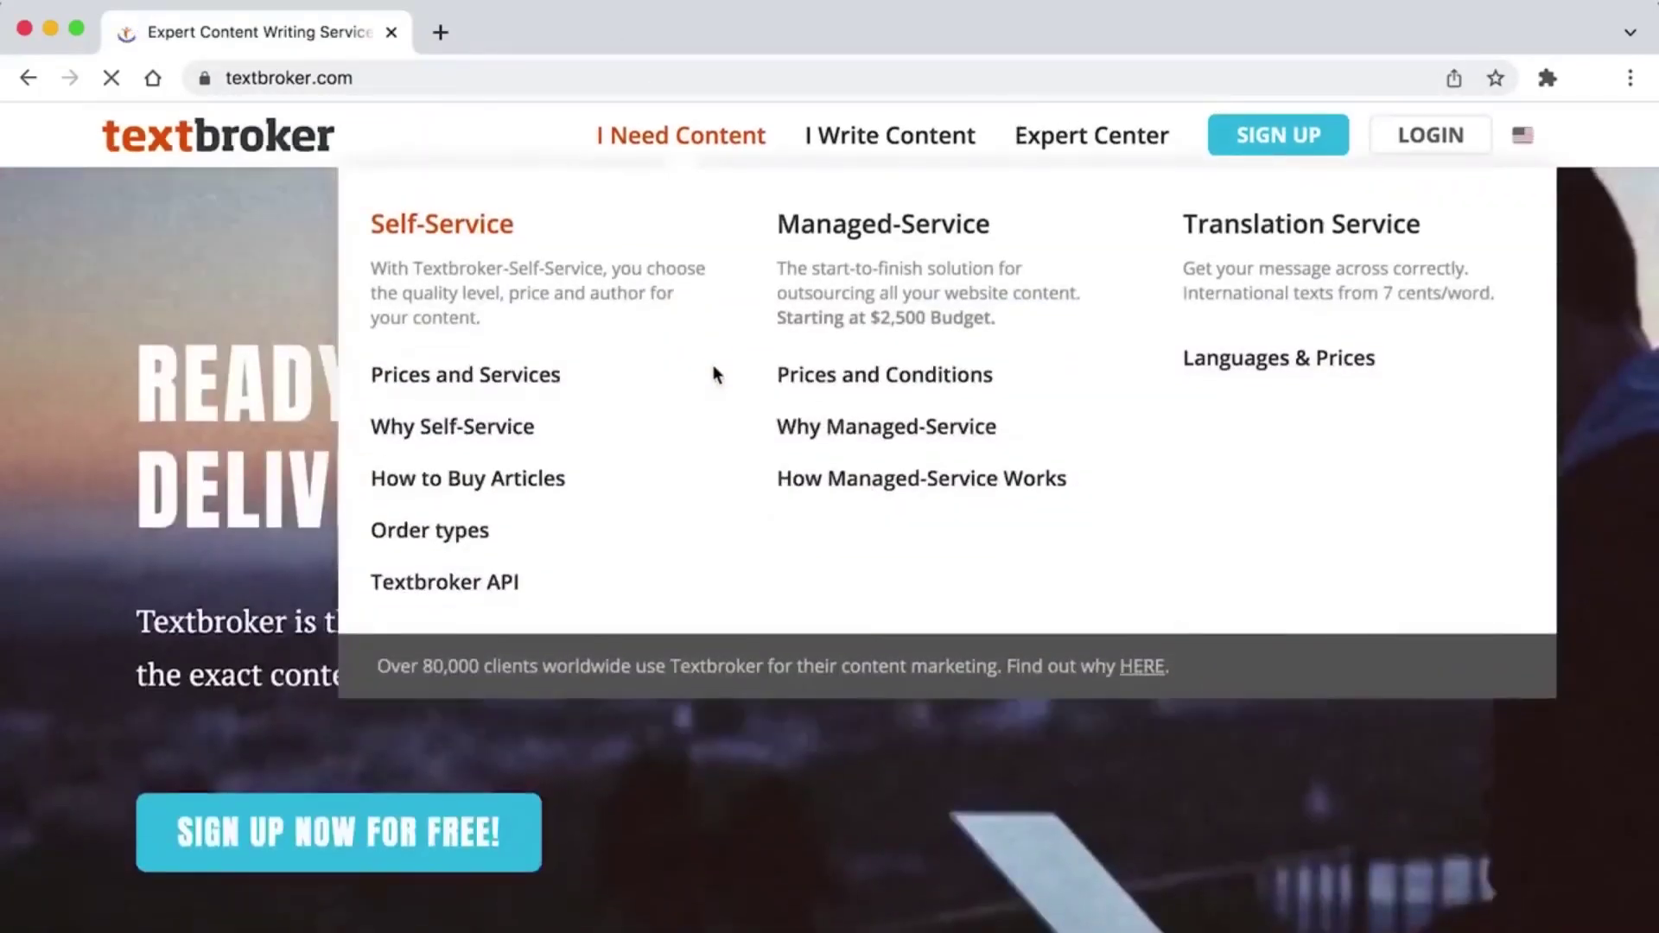
{"action": "scroll", "coordinate": [714, 728], "scroll_direction": "down", "scroll_amount": 3}
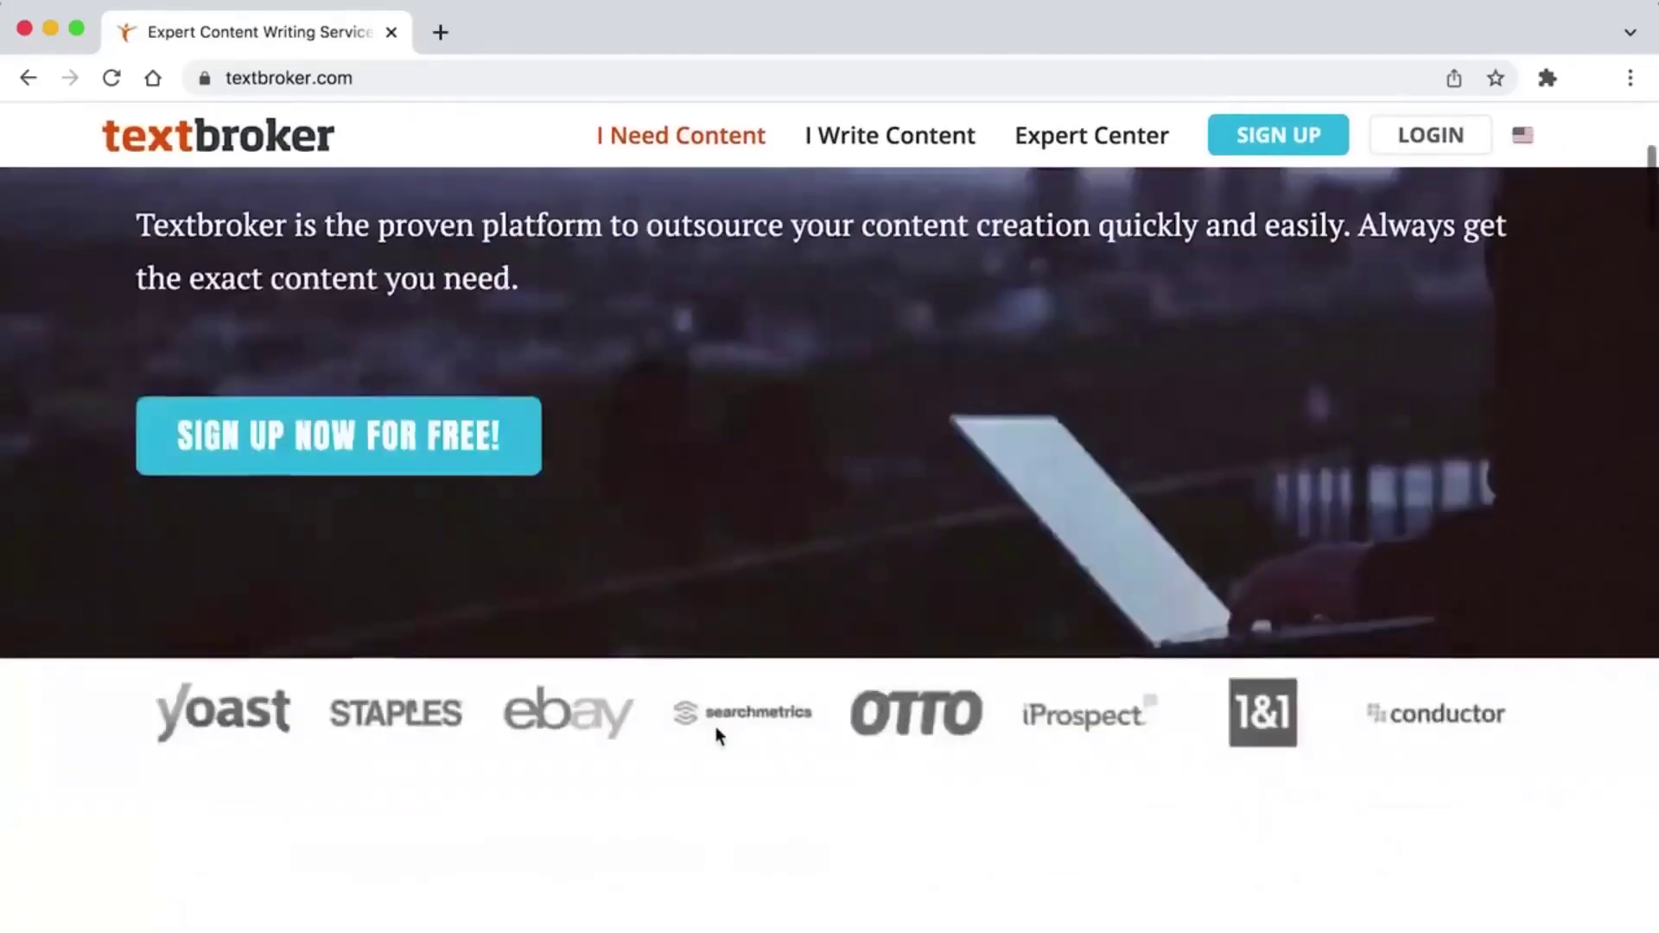
{"action": "scroll", "coordinate": [719, 736], "scroll_direction": "up", "scroll_amount": 3}
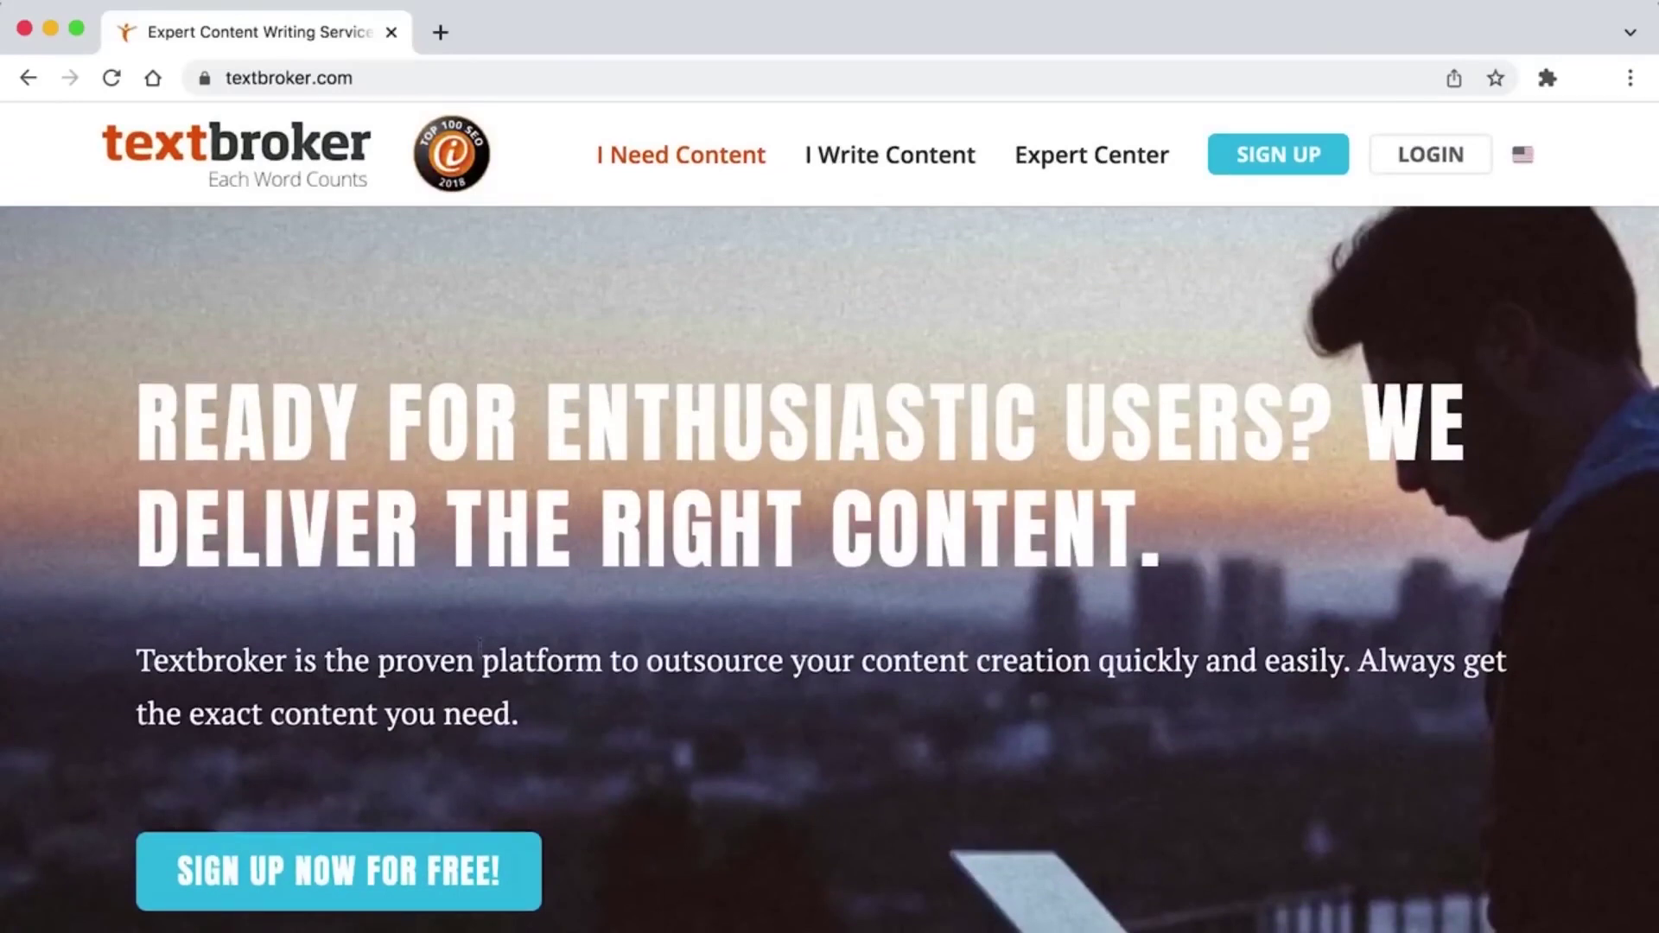
{"action": "mouse_move", "coordinate": [893, 149]}
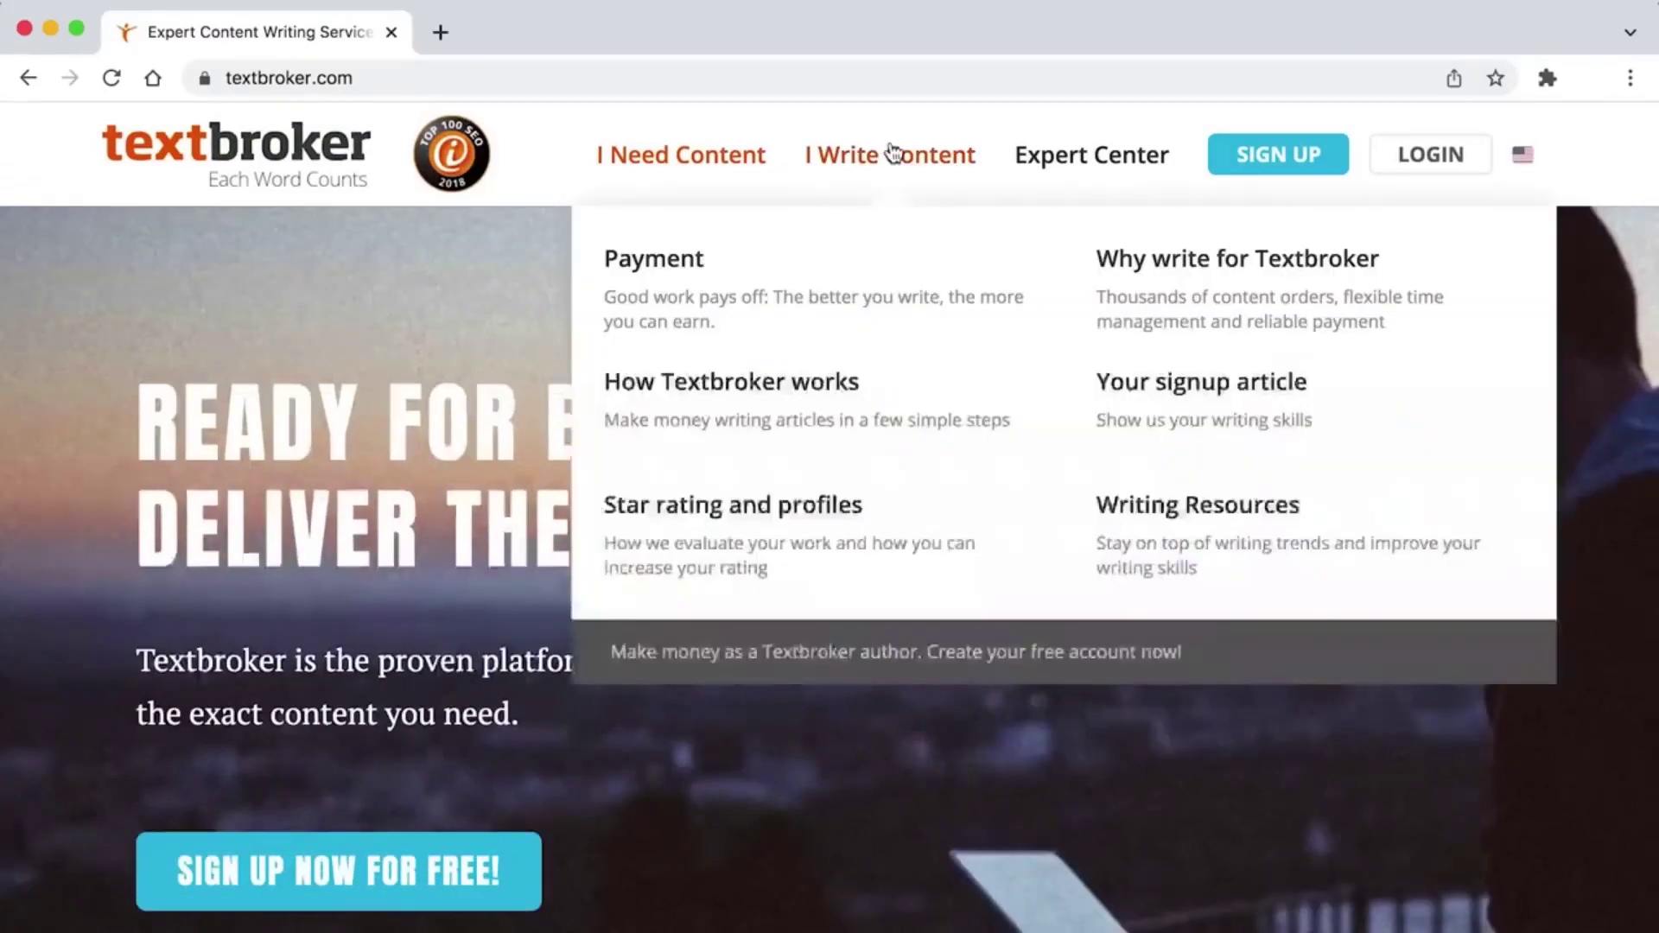
{"action": "left_click", "coordinate": [893, 151]}
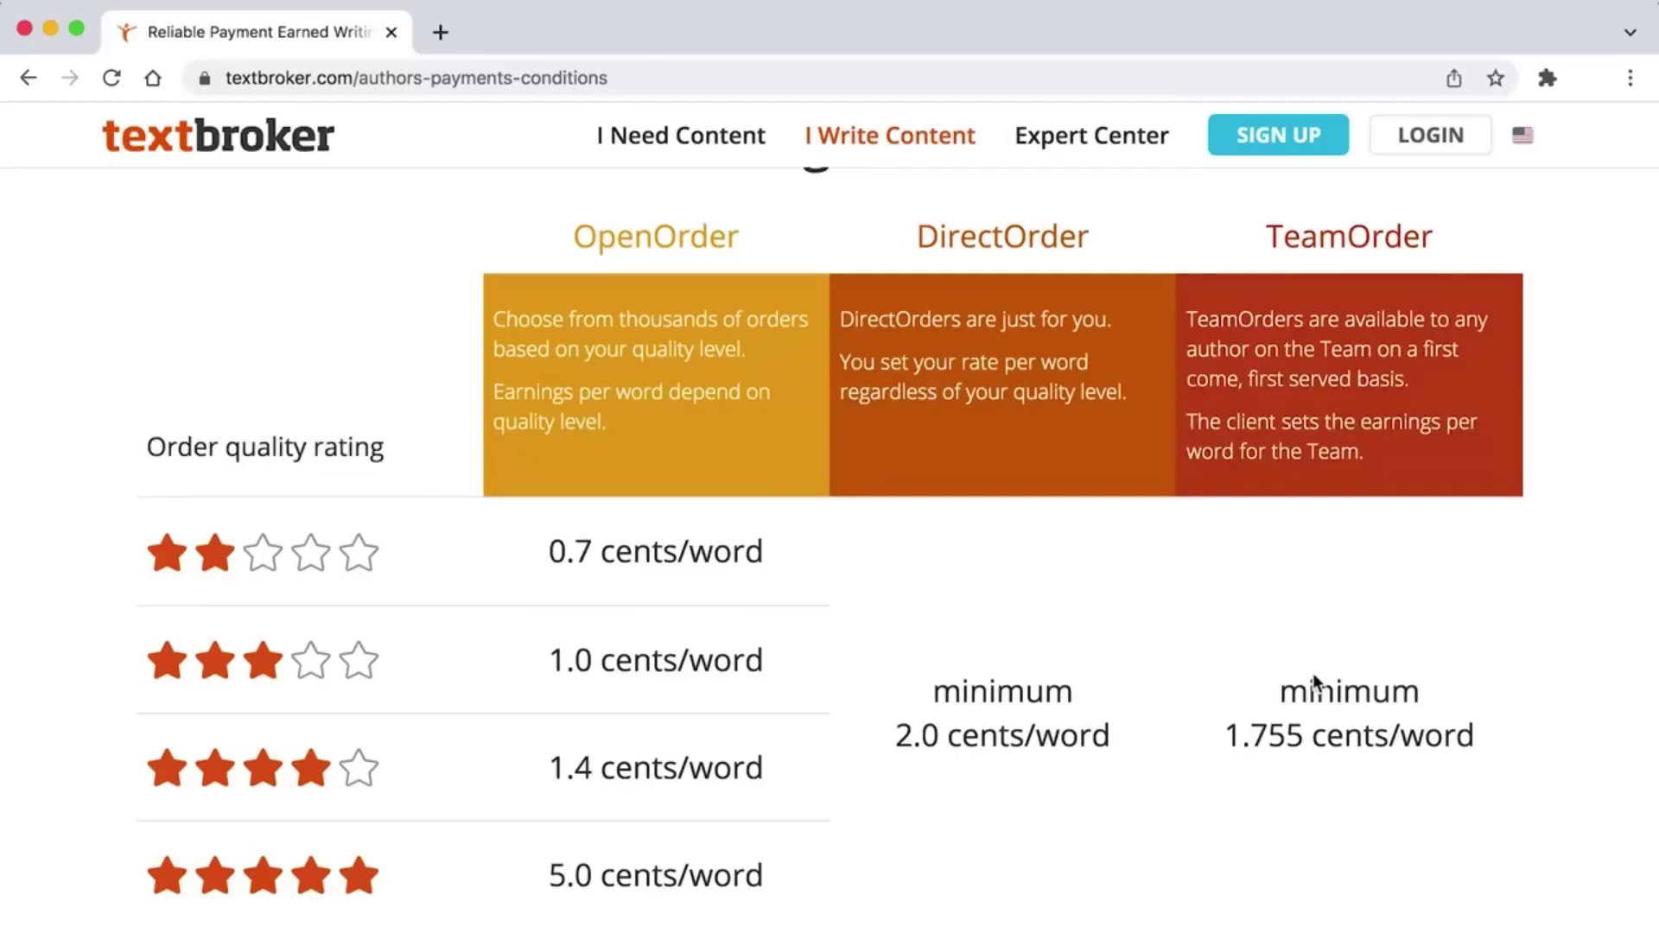
Step: Set the OpenOrder earnings calculator's quality rating to five stars
{"action": "scroll", "coordinate": [1315, 683], "scroll_direction": "down", "scroll_amount": 10}
{"action": "left_click_drag", "start_coordinate": [653, 317], "coordinate": [1117, 389]}
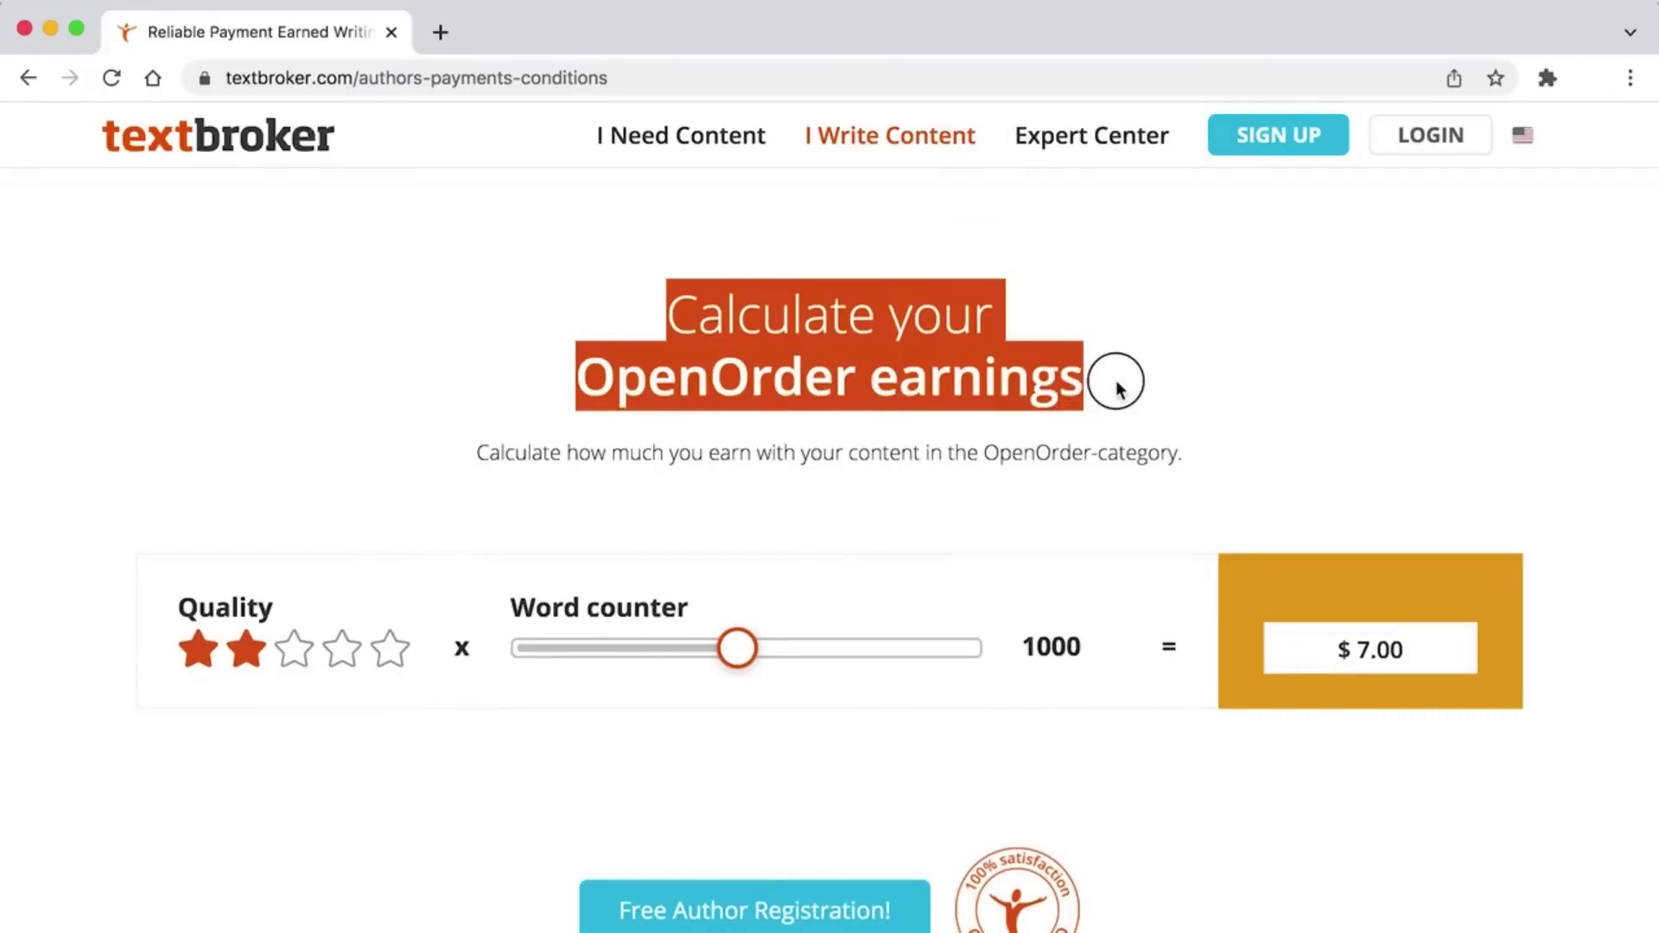
{"action": "left_click_drag", "start_coordinate": [1118, 389], "coordinate": [1120, 390]}
{"action": "left_click", "coordinate": [1120, 391]}
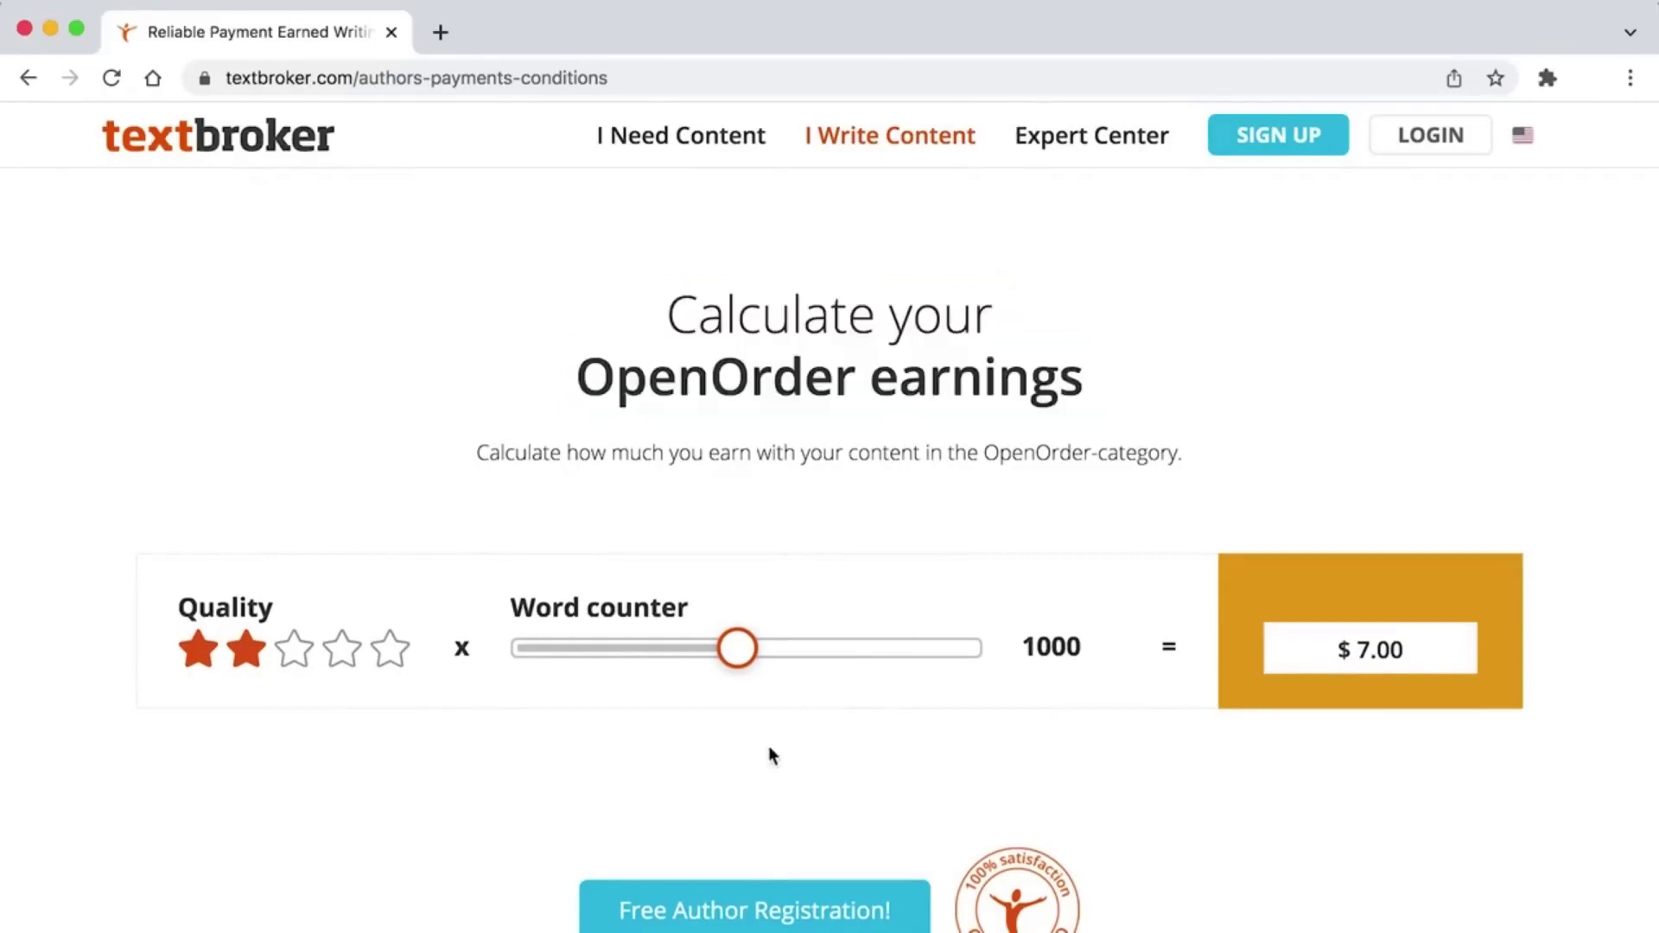
{"action": "left_click_drag", "start_coordinate": [737, 648], "coordinate": [785, 630]}
{"action": "left_click", "coordinate": [391, 650]}
Step: Raise the word count to 10000, then 12000 words, showing $500.00 then $600.00
{"action": "scroll", "coordinate": [783, 631], "scroll_direction": "down", "scroll_amount": 5}
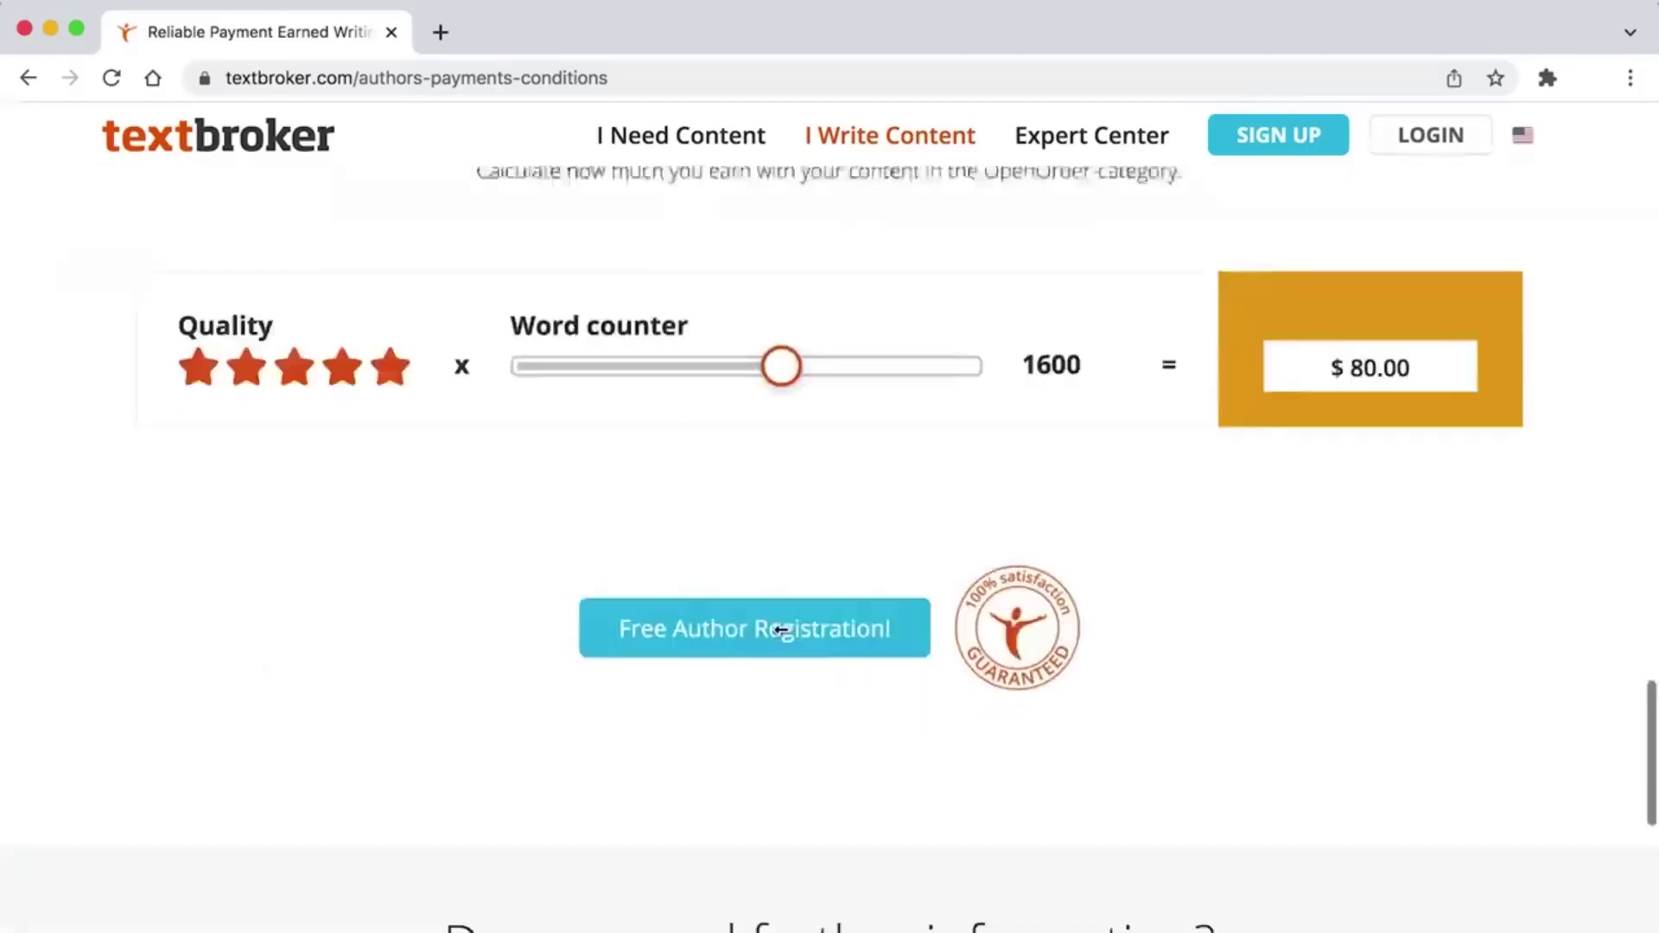
{"action": "scroll", "coordinate": [782, 605], "scroll_direction": "up", "scroll_amount": 3}
{"action": "left_click_drag", "start_coordinate": [781, 471], "coordinate": [982, 481]}
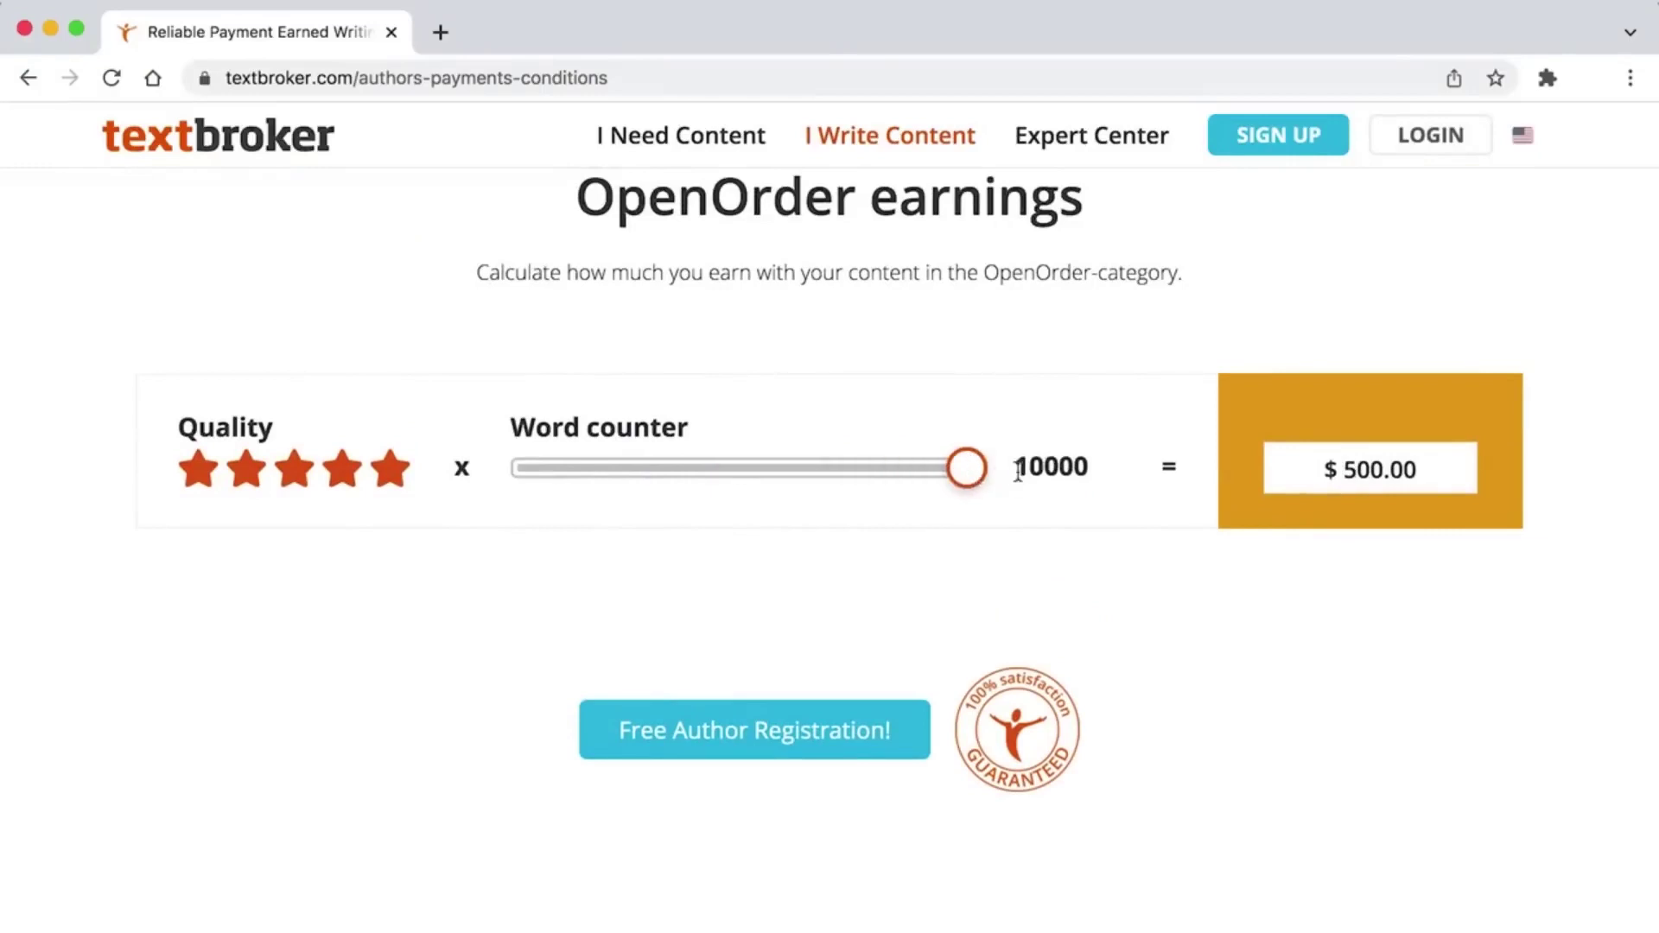
{"action": "left_click_drag", "start_coordinate": [1444, 482], "coordinate": [1283, 487]}
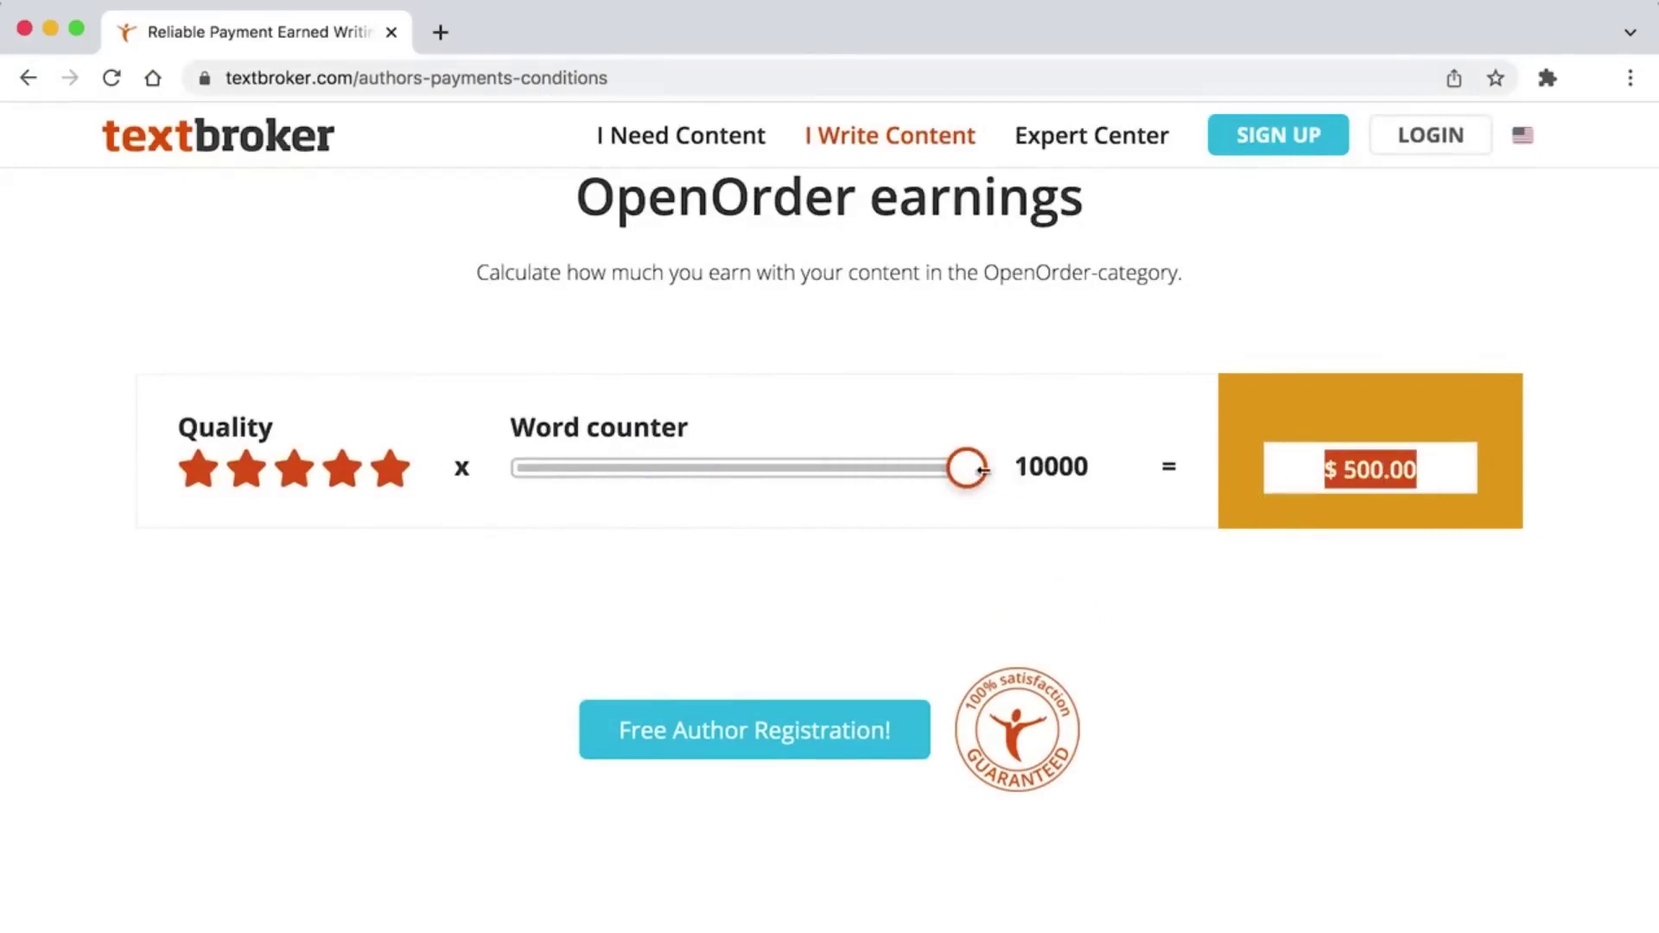
{"action": "left_click_drag", "start_coordinate": [985, 471], "coordinate": [1078, 471]}
{"action": "left_click_drag", "start_coordinate": [1406, 467], "coordinate": [1232, 478]}
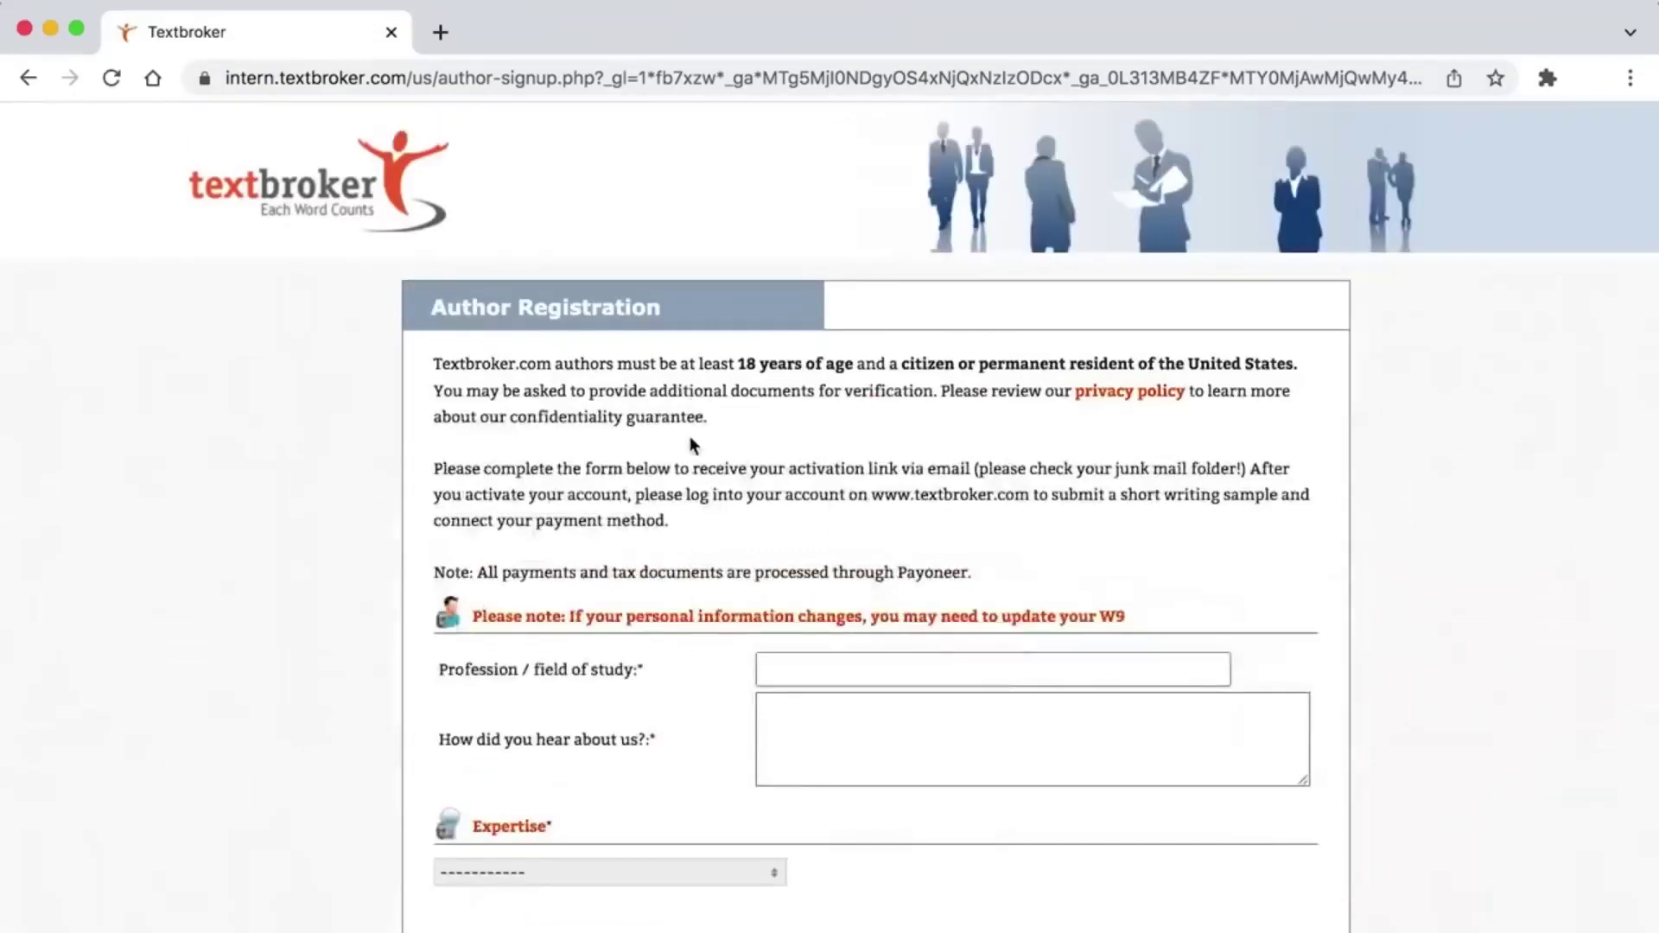
Step: Open Free Author Registration and scroll through the signup form to the Sign up button
{"action": "scroll", "coordinate": [688, 439], "scroll_direction": "down", "scroll_amount": 3}
{"action": "scroll", "coordinate": [688, 439], "scroll_direction": "up", "scroll_amount": 3}
{"action": "left_click", "coordinate": [460, 296]}
{"action": "scroll", "coordinate": [847, 463], "scroll_direction": "down", "scroll_amount": 6}
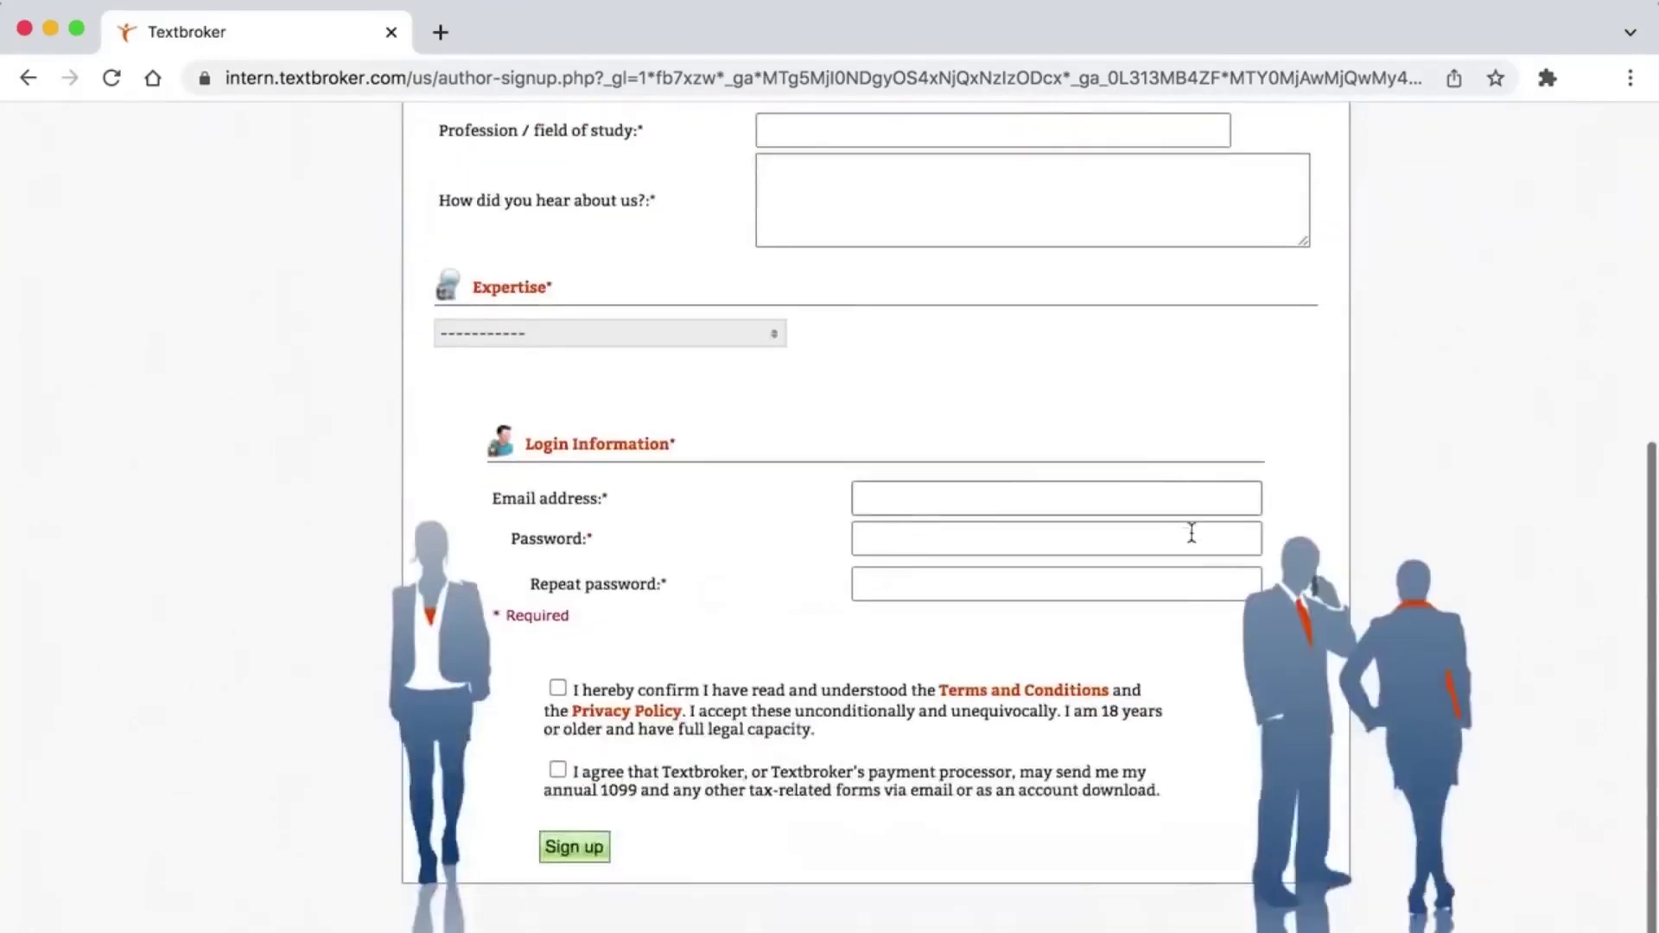
{"action": "scroll", "coordinate": [407, 444], "scroll_direction": "up", "scroll_amount": 7}
{"action": "scroll", "coordinate": [1330, 593], "scroll_direction": "down", "scroll_amount": 3}
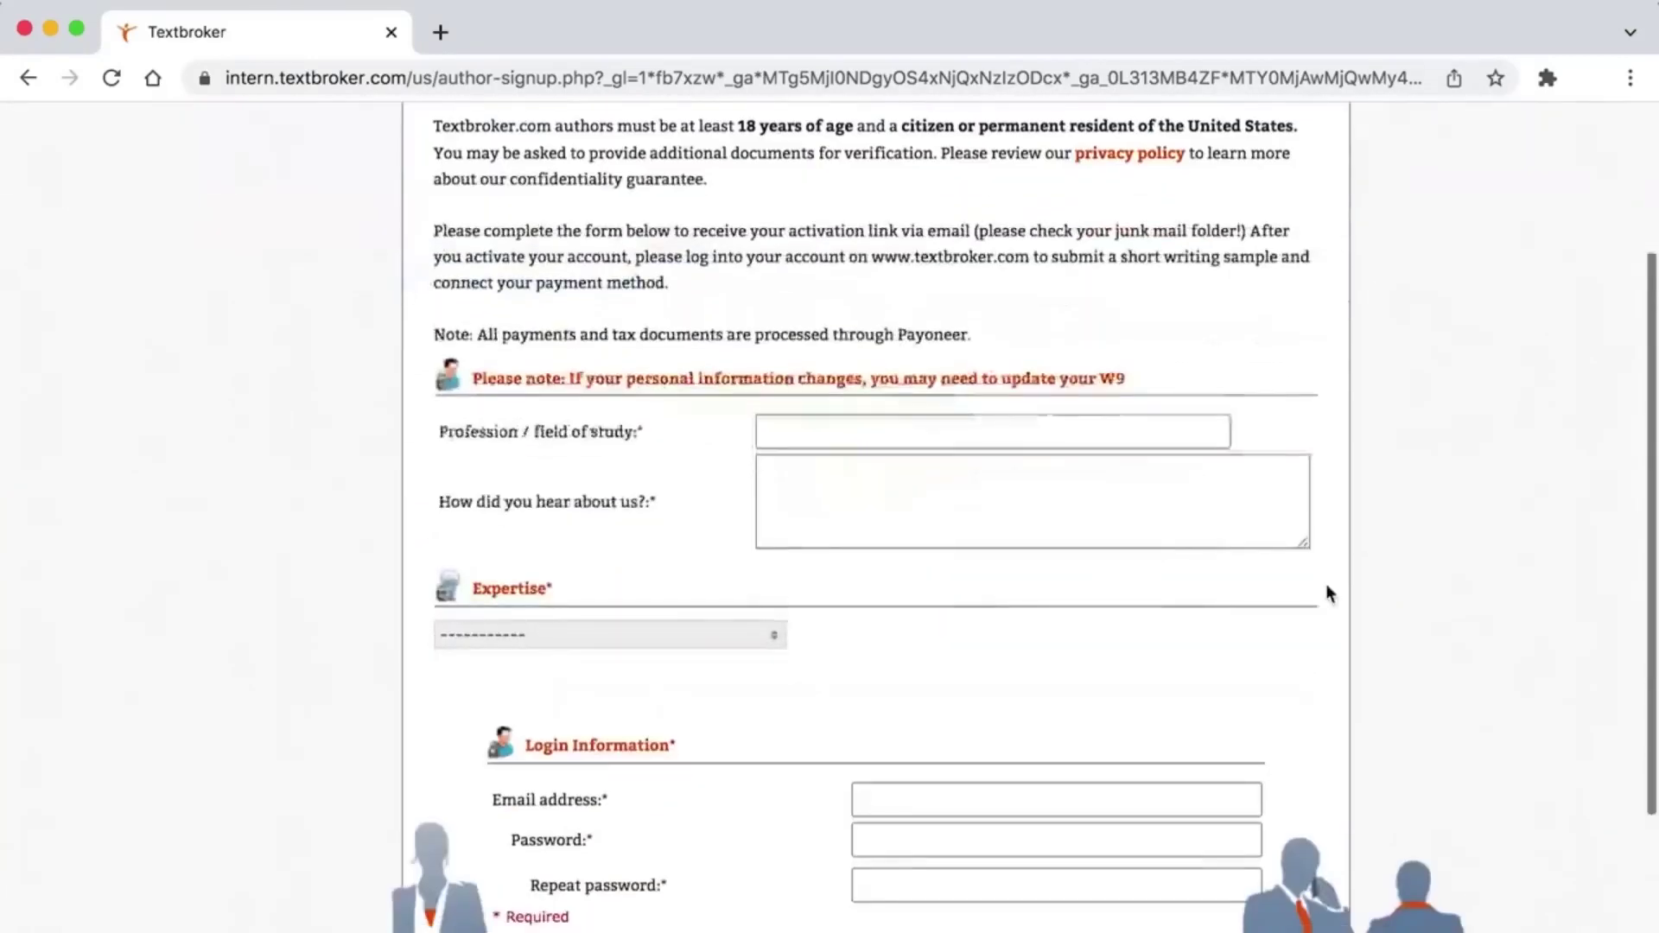
{"action": "scroll", "coordinate": [1348, 586], "scroll_direction": "up", "scroll_amount": 3}
{"action": "scroll", "coordinate": [1348, 586], "scroll_direction": "down", "scroll_amount": 6}
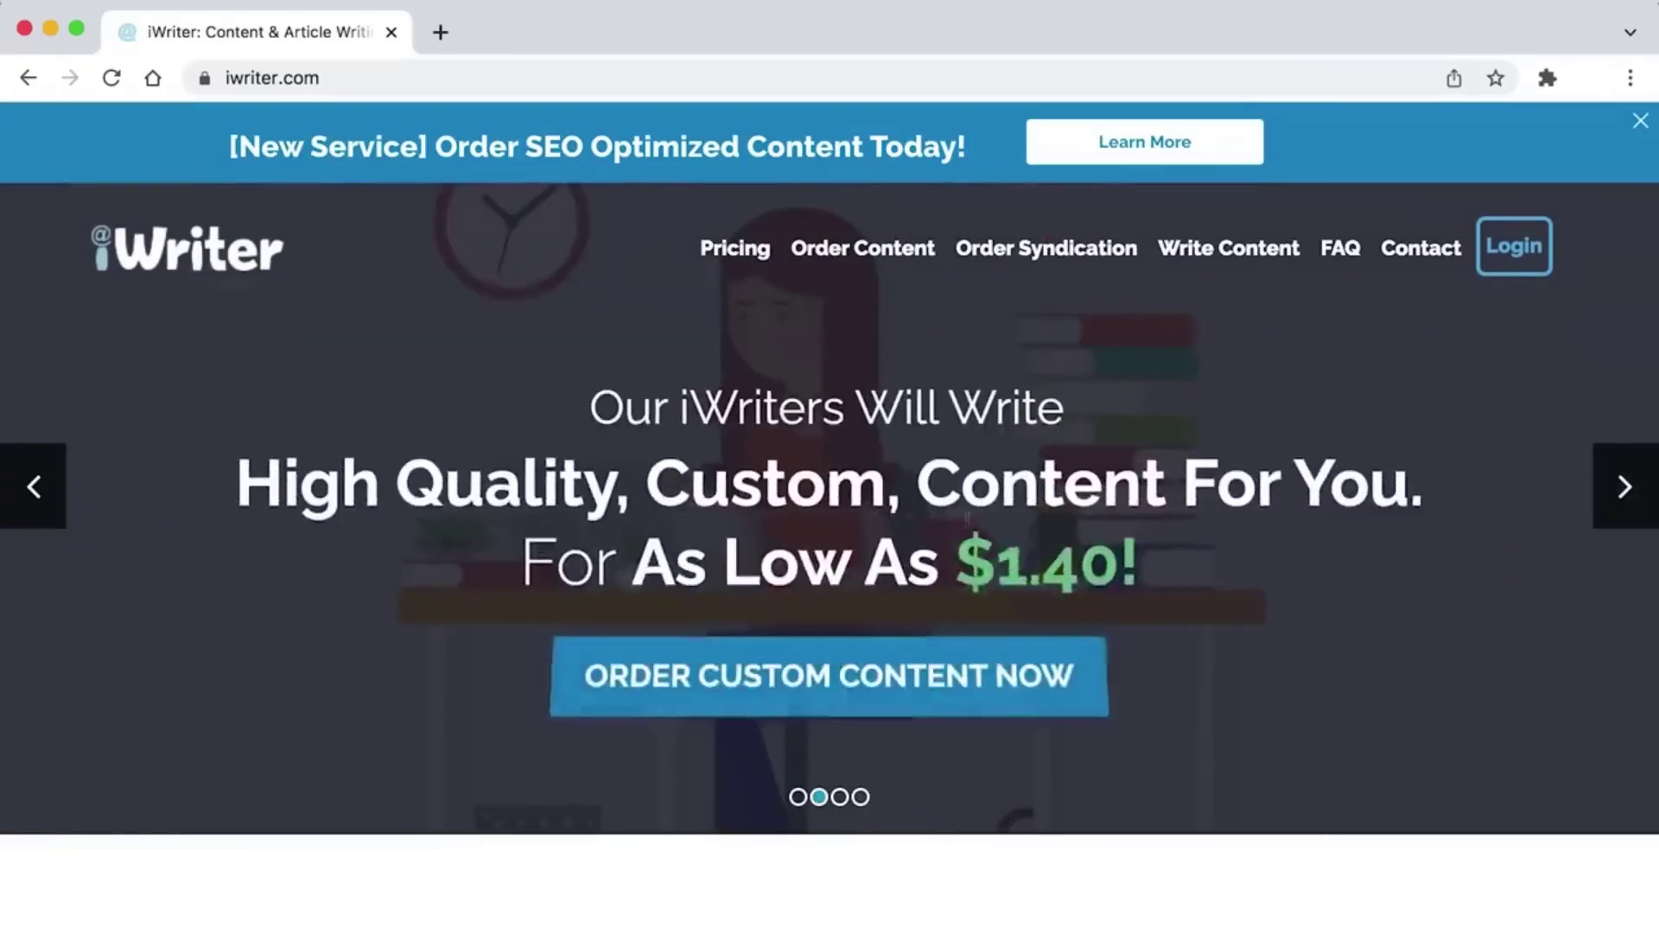
{"action": "scroll", "coordinate": [954, 549], "scroll_direction": "down", "scroll_amount": 5}
{"action": "scroll", "coordinate": [954, 549], "scroll_direction": "down", "scroll_amount": 4}
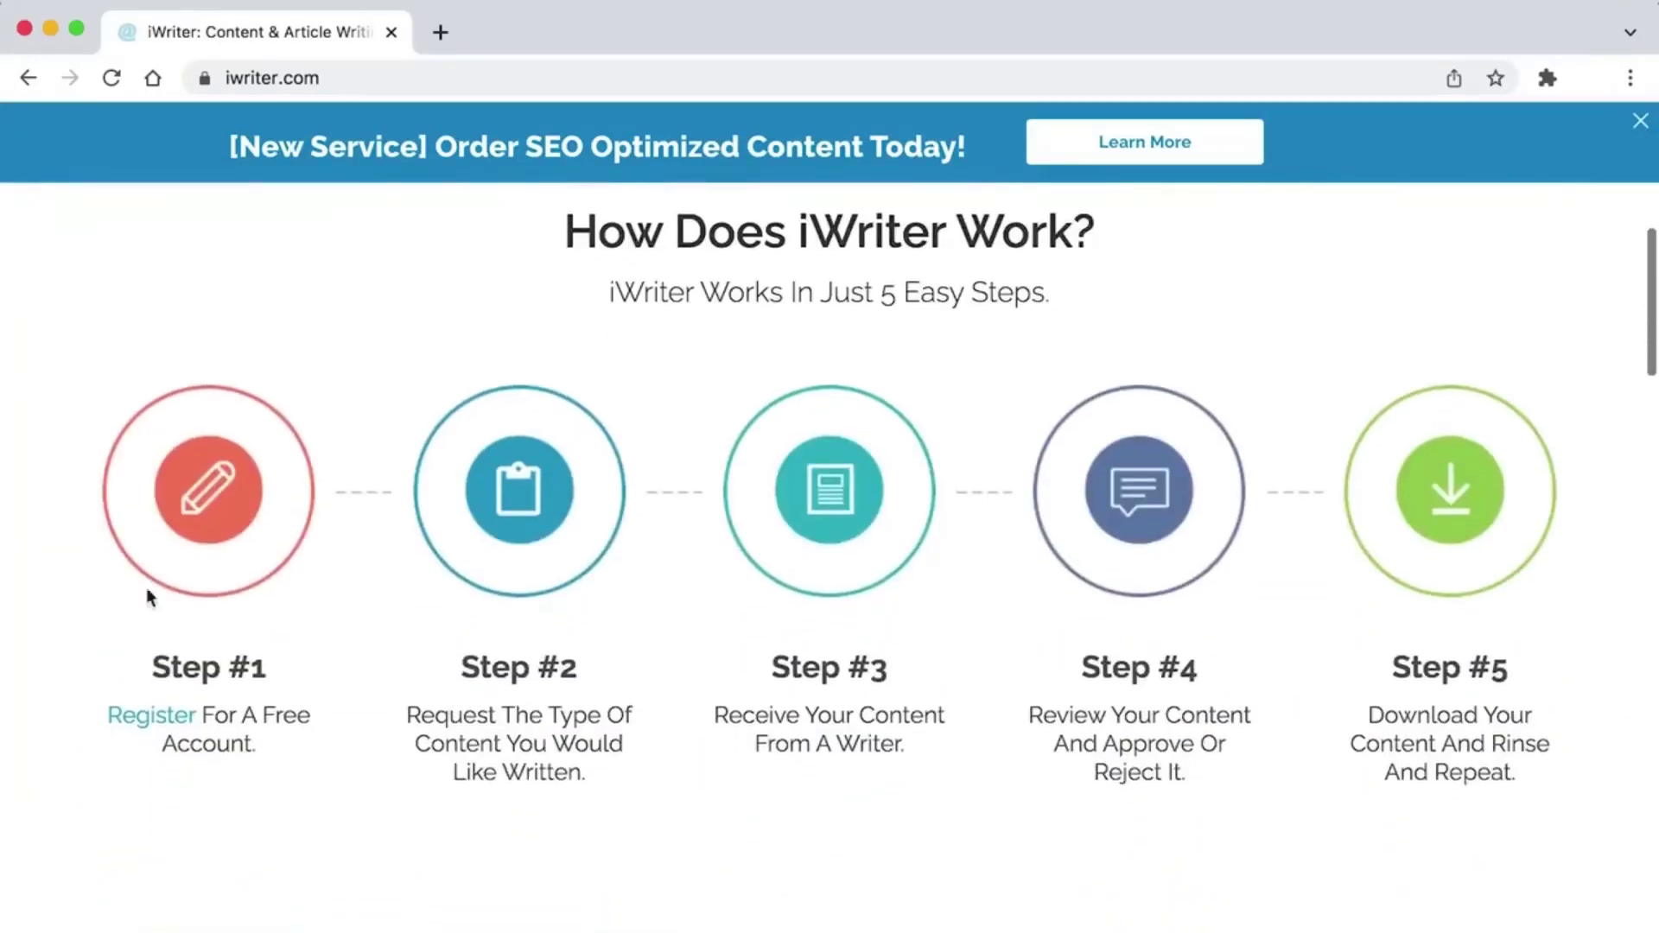
{"action": "left_click_drag", "start_coordinate": [563, 233], "coordinate": [1103, 233]}
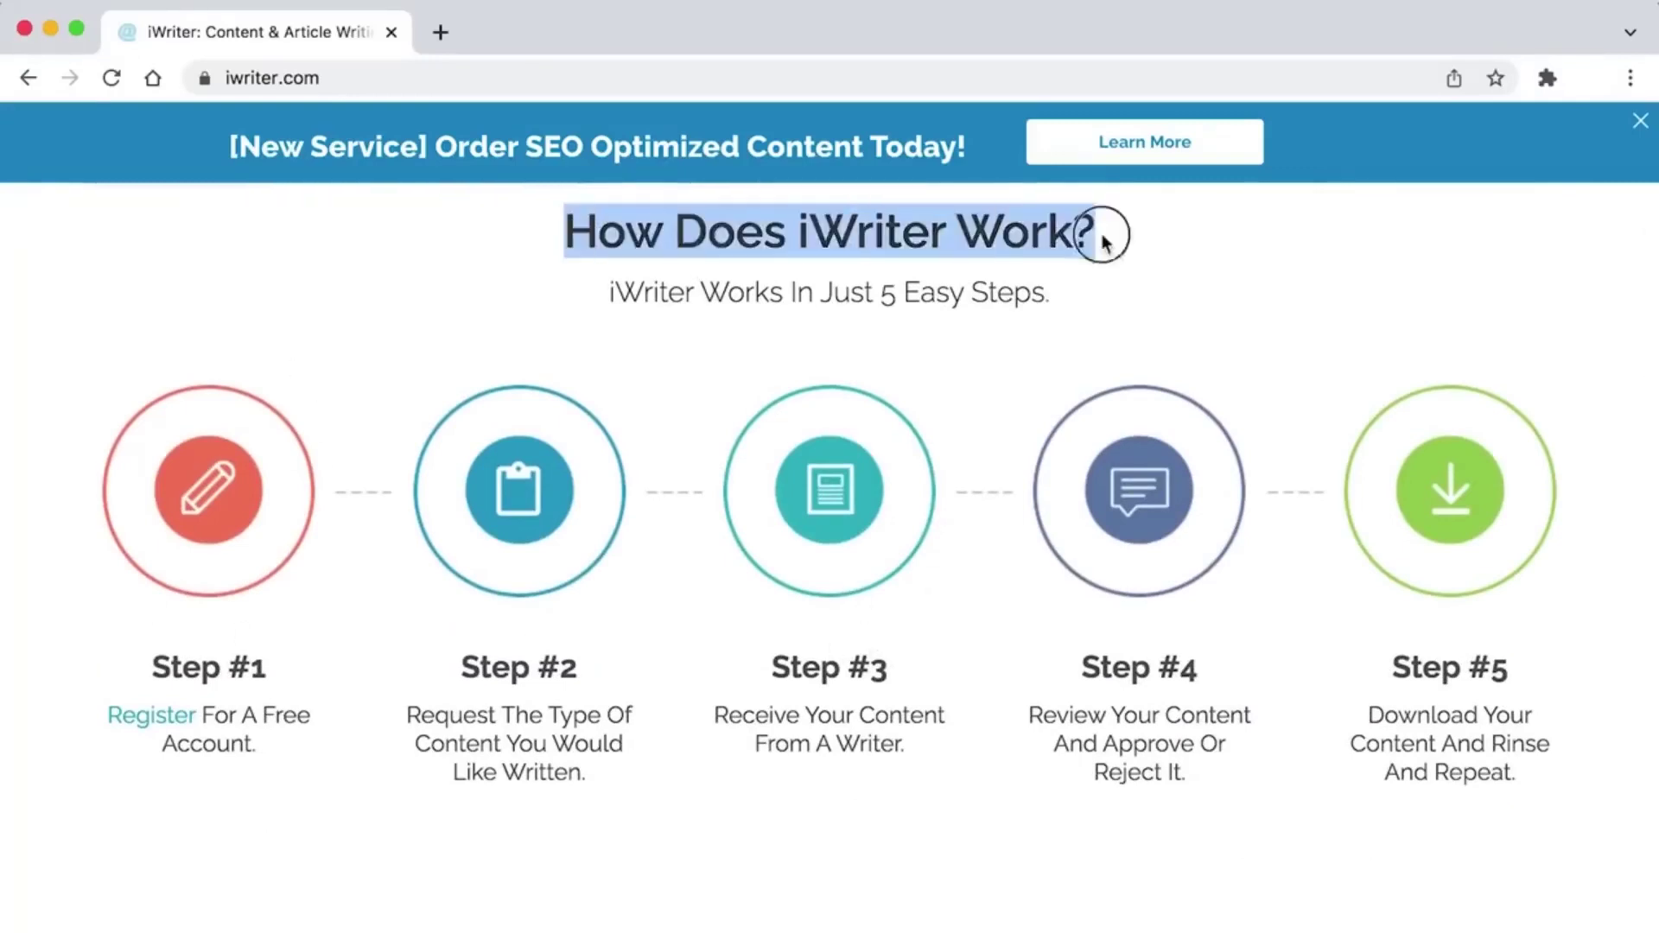
{"action": "left_click", "coordinate": [1104, 244]}
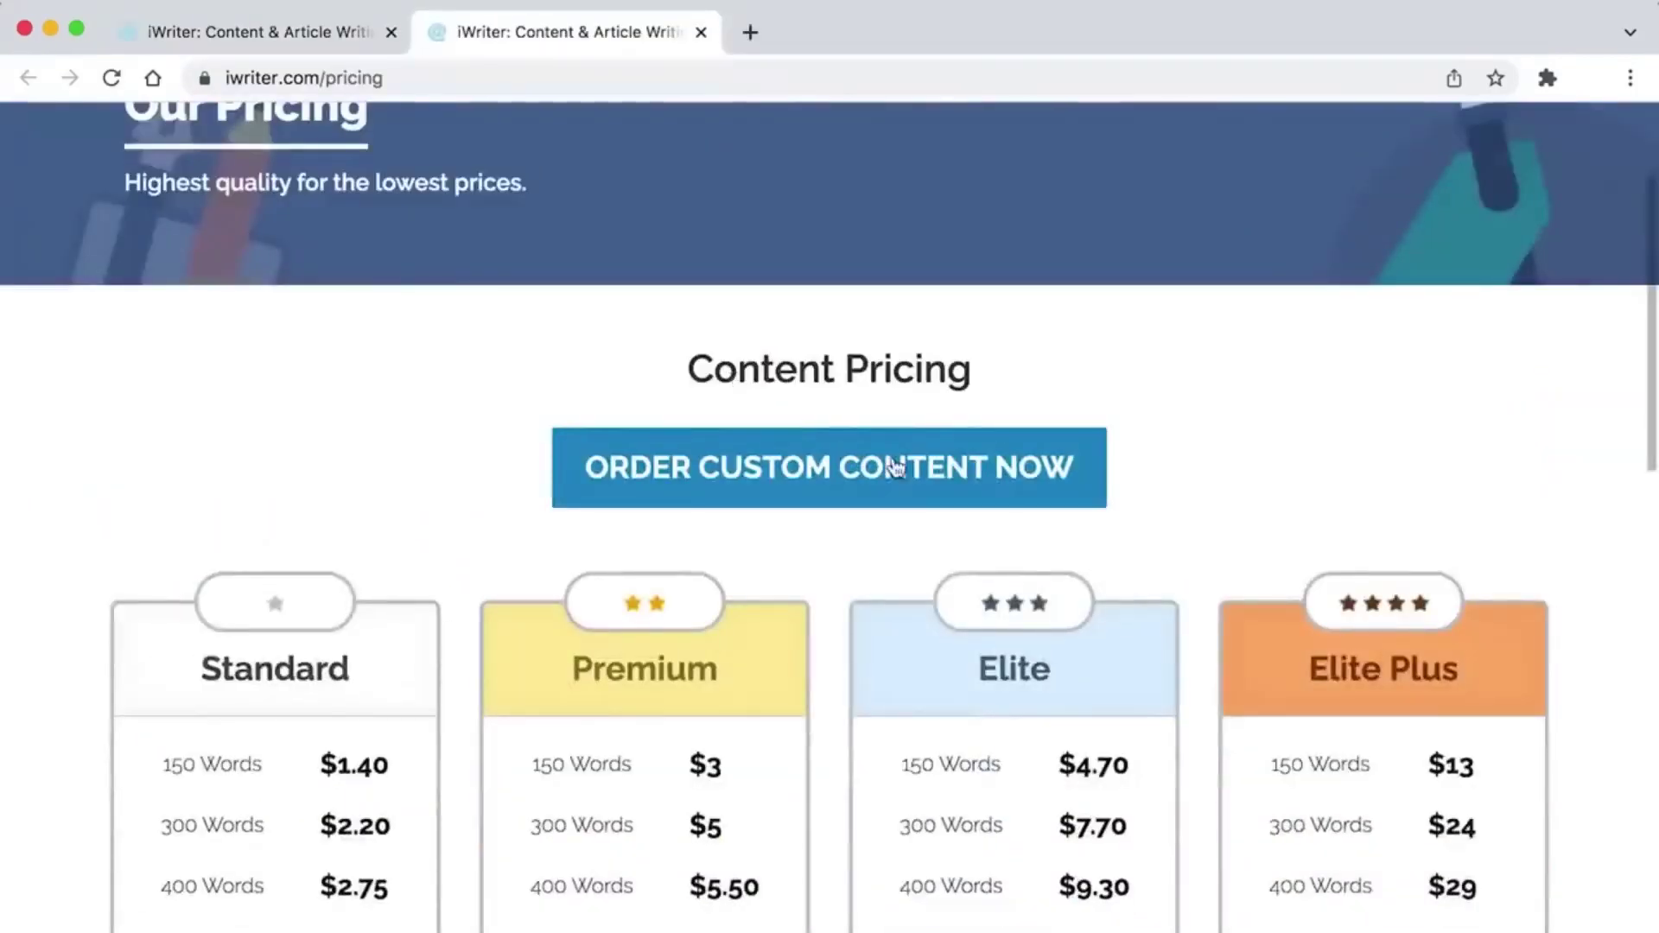
Step: Review the iWriter Standard, Premium, Elite and Elite Plus price cards on the pricing page
{"action": "scroll", "coordinate": [1069, 501], "scroll_direction": "down", "scroll_amount": 3}
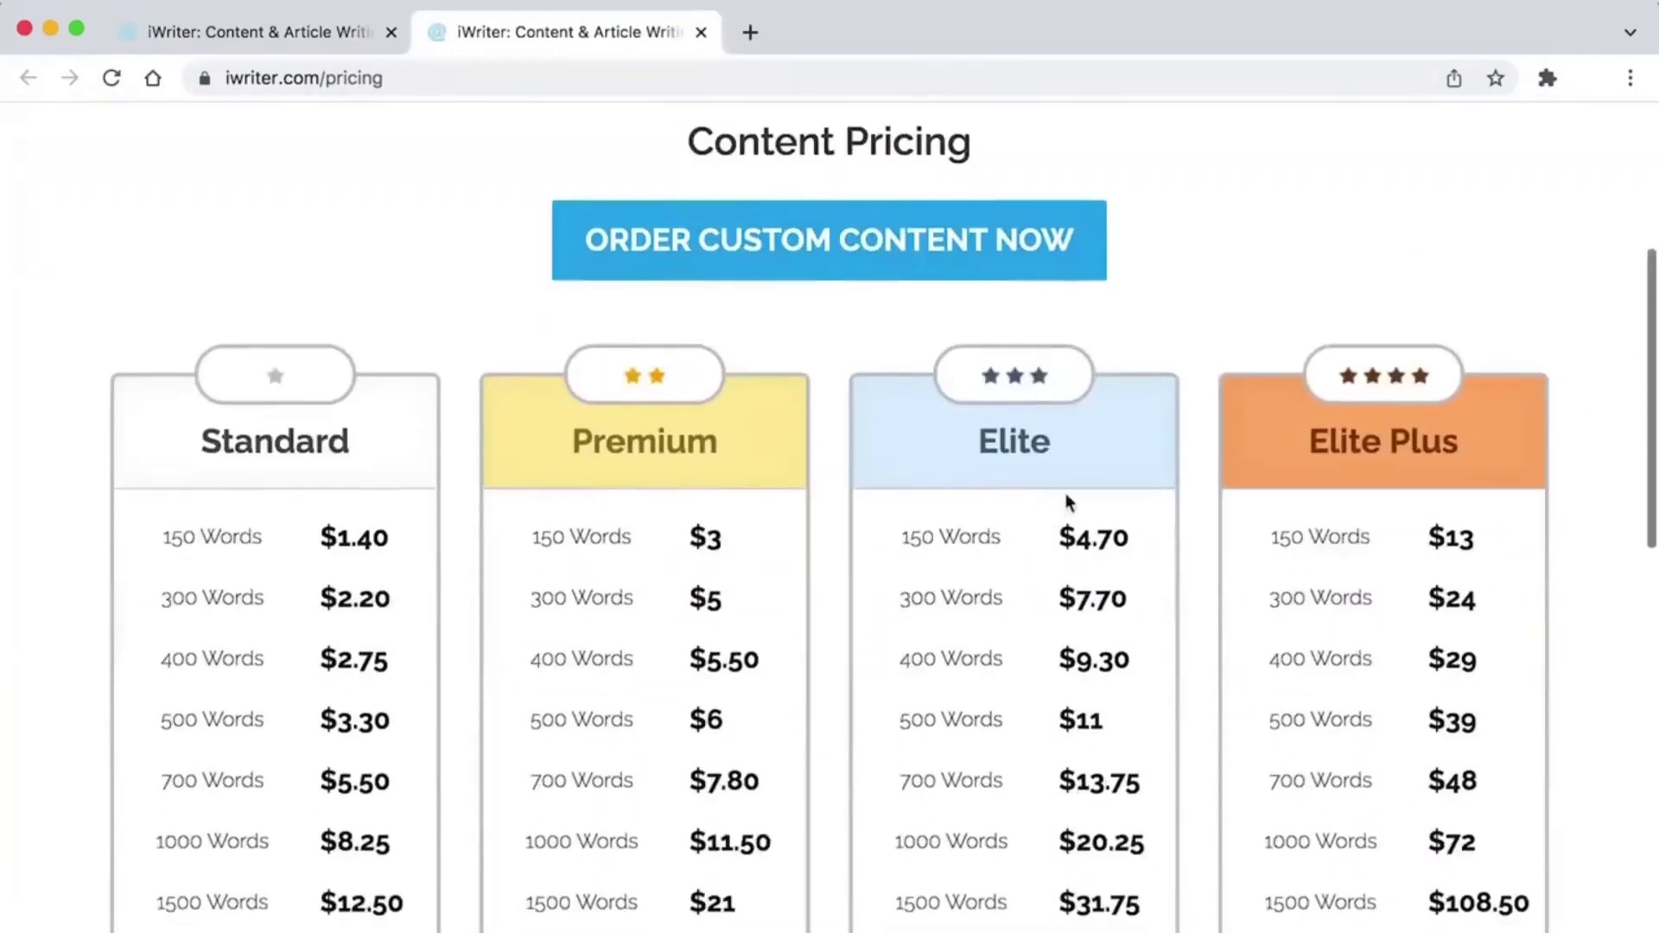
{"action": "left_click_drag", "start_coordinate": [630, 174], "coordinate": [1022, 121]}
{"action": "left_click", "coordinate": [1233, 270]}
{"action": "scroll", "coordinate": [1233, 270], "scroll_direction": "up", "scroll_amount": 1}
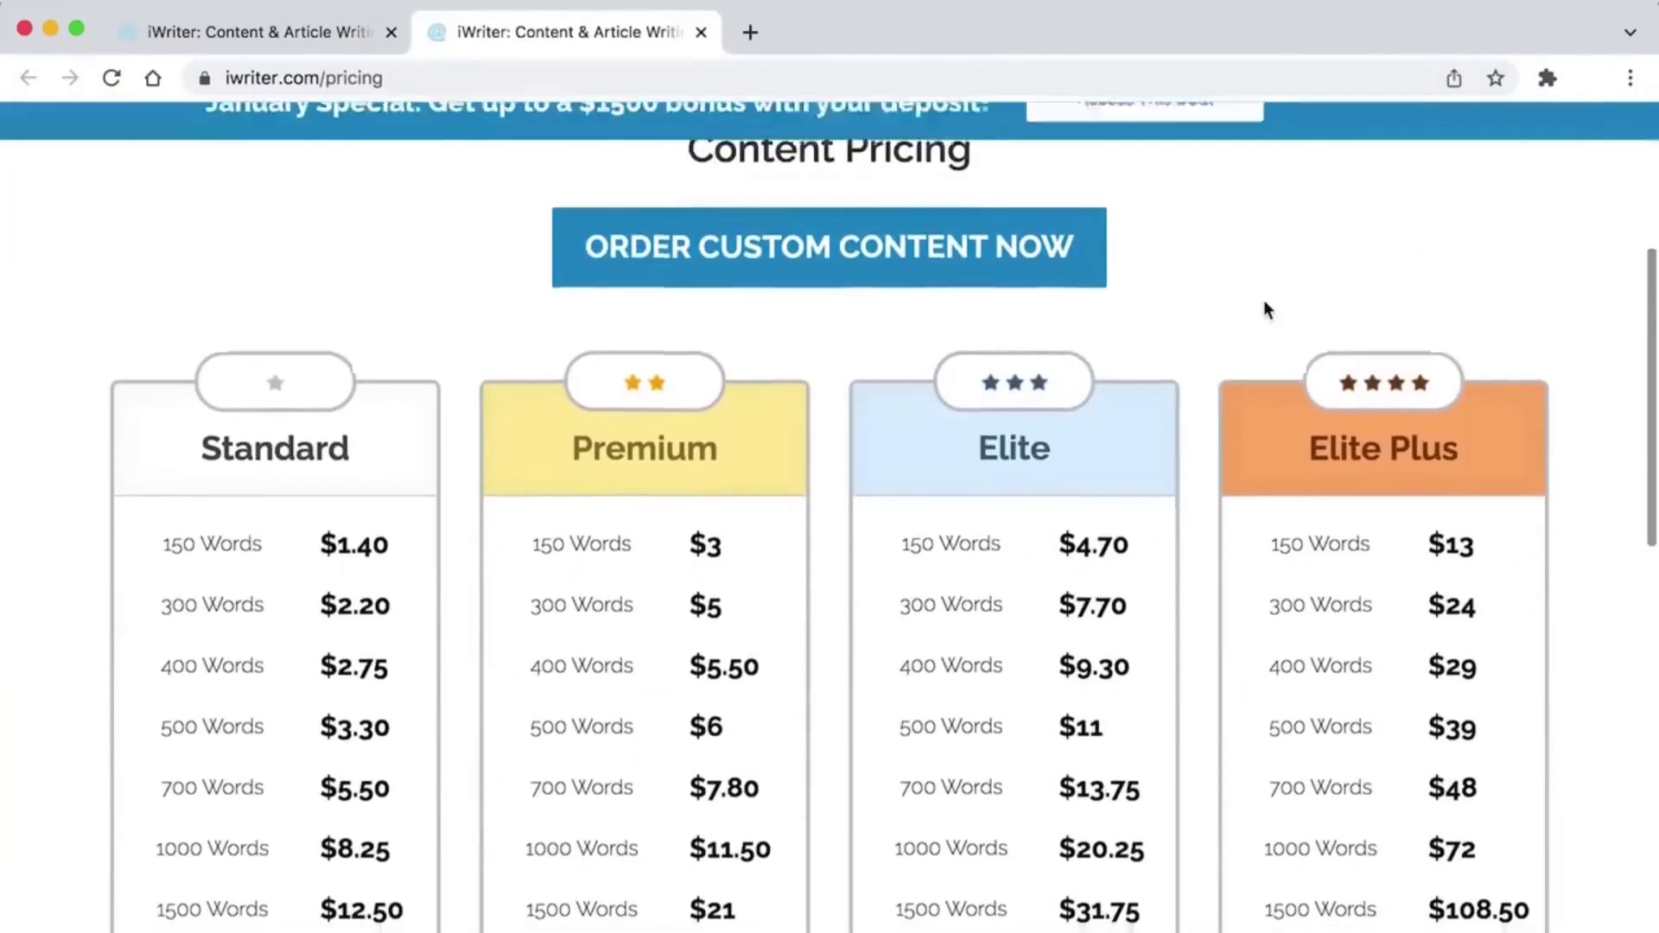
{"action": "scroll", "coordinate": [1263, 299], "scroll_direction": "down", "scroll_amount": 4}
{"action": "scroll", "coordinate": [1257, 659], "scroll_direction": "up", "scroll_amount": 3}
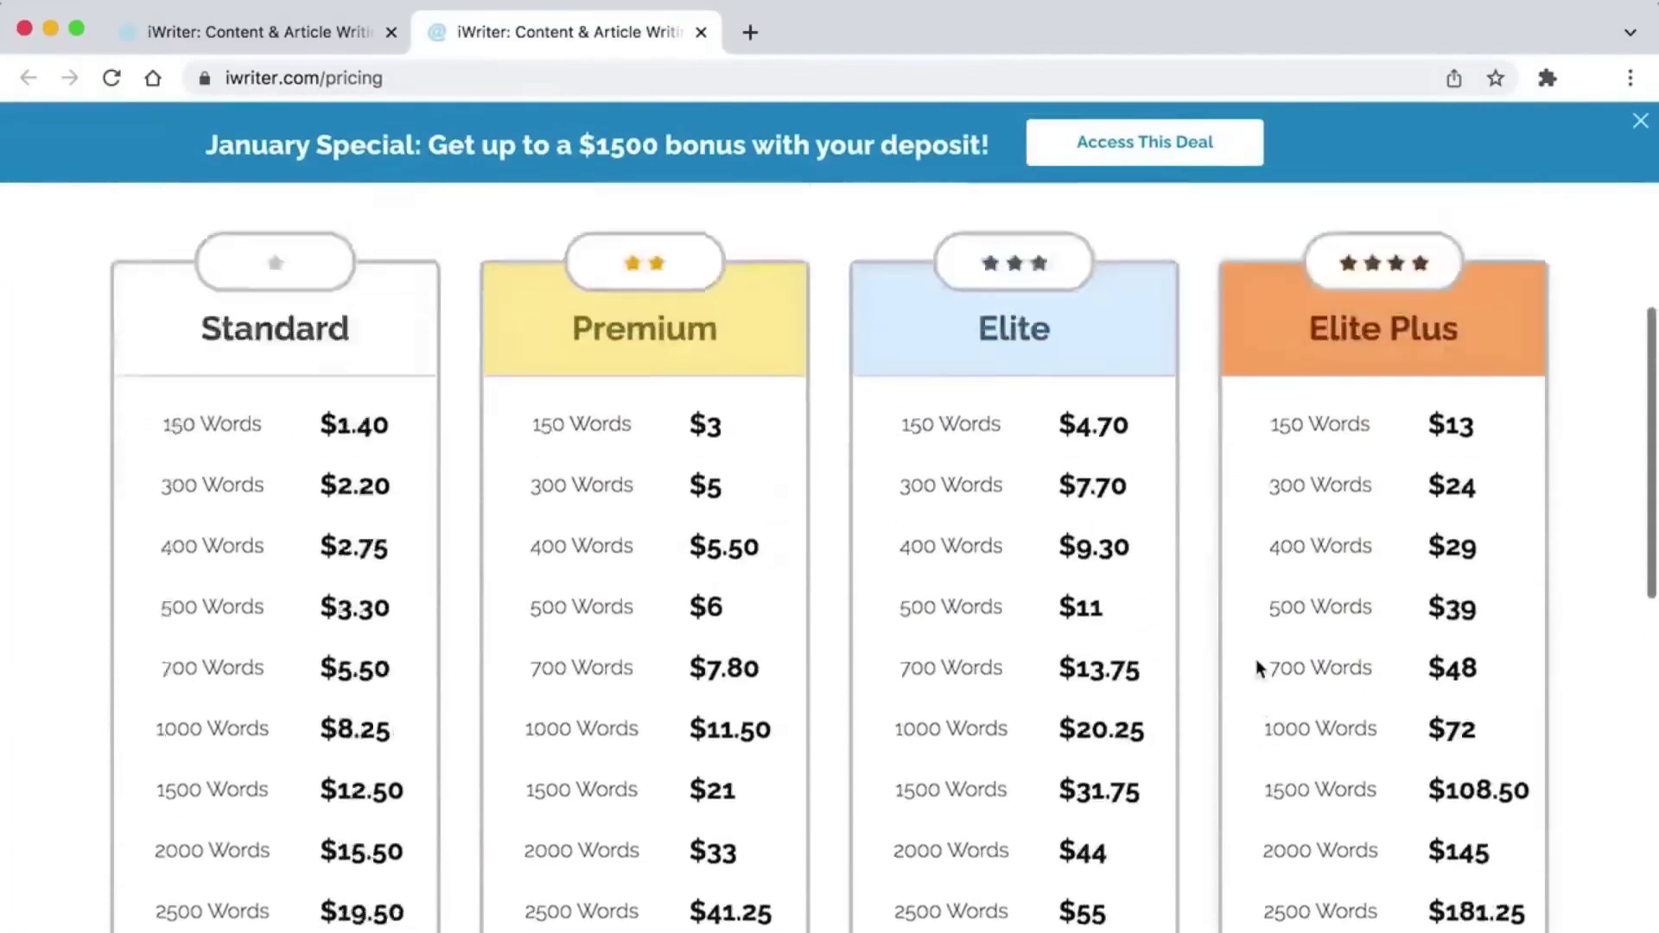
{"action": "scroll", "coordinate": [1257, 658], "scroll_direction": "up", "scroll_amount": 3}
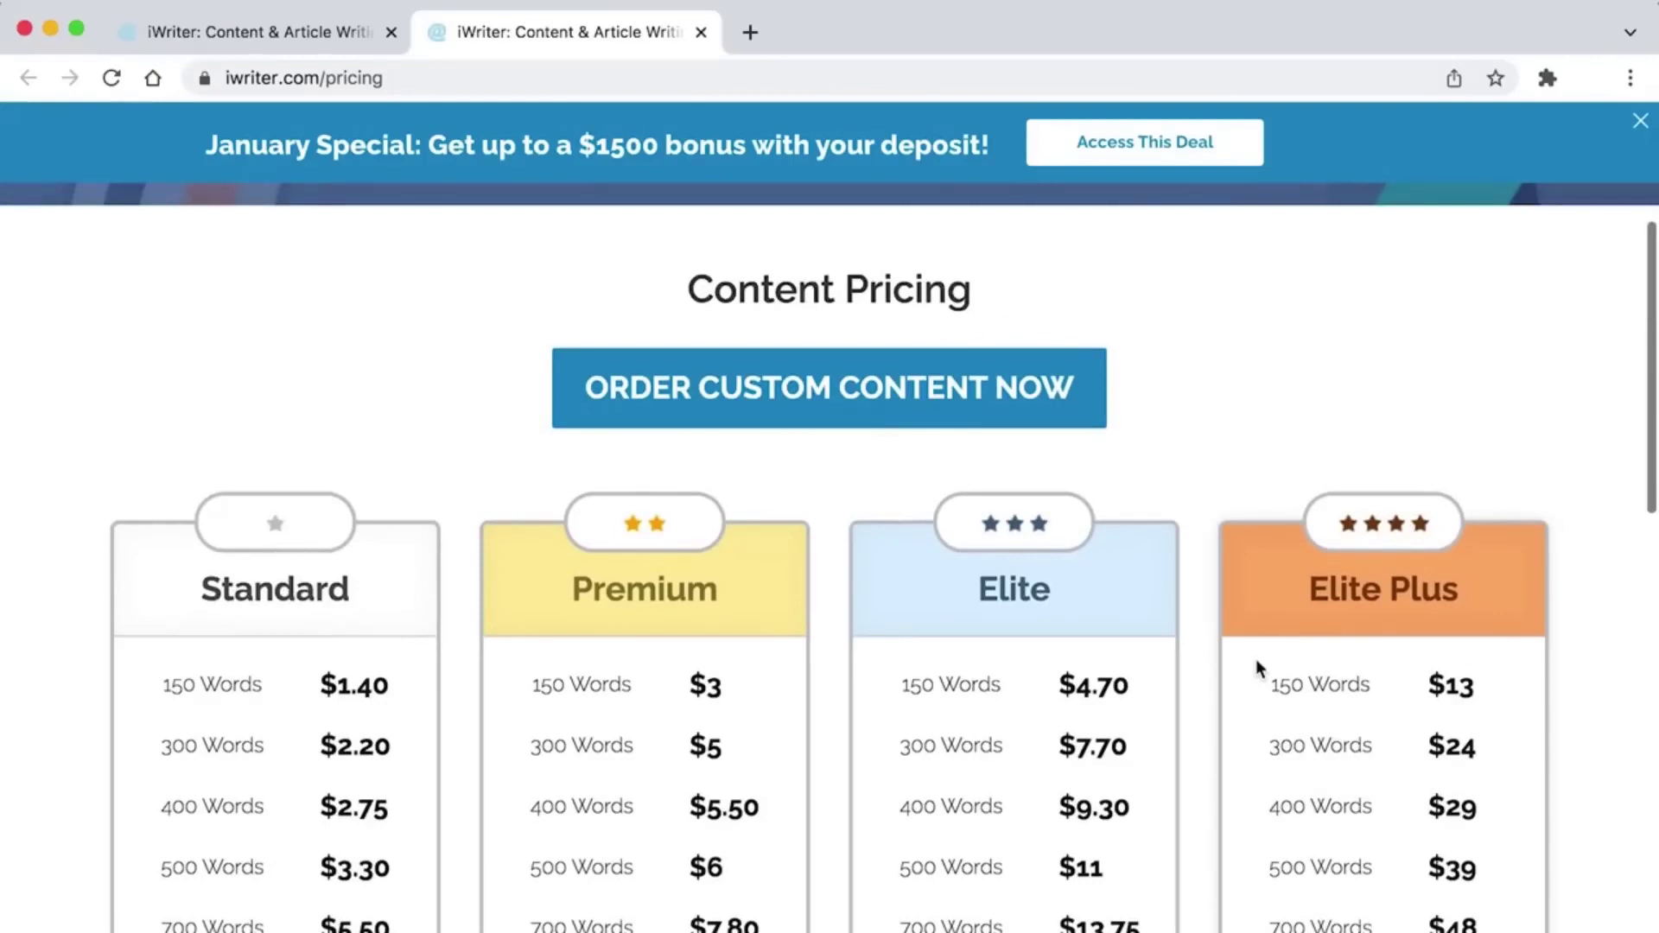
{"action": "scroll", "coordinate": [734, 389], "scroll_direction": "up", "scroll_amount": 3}
{"action": "scroll", "coordinate": [734, 371], "scroll_direction": "down", "scroll_amount": 5}
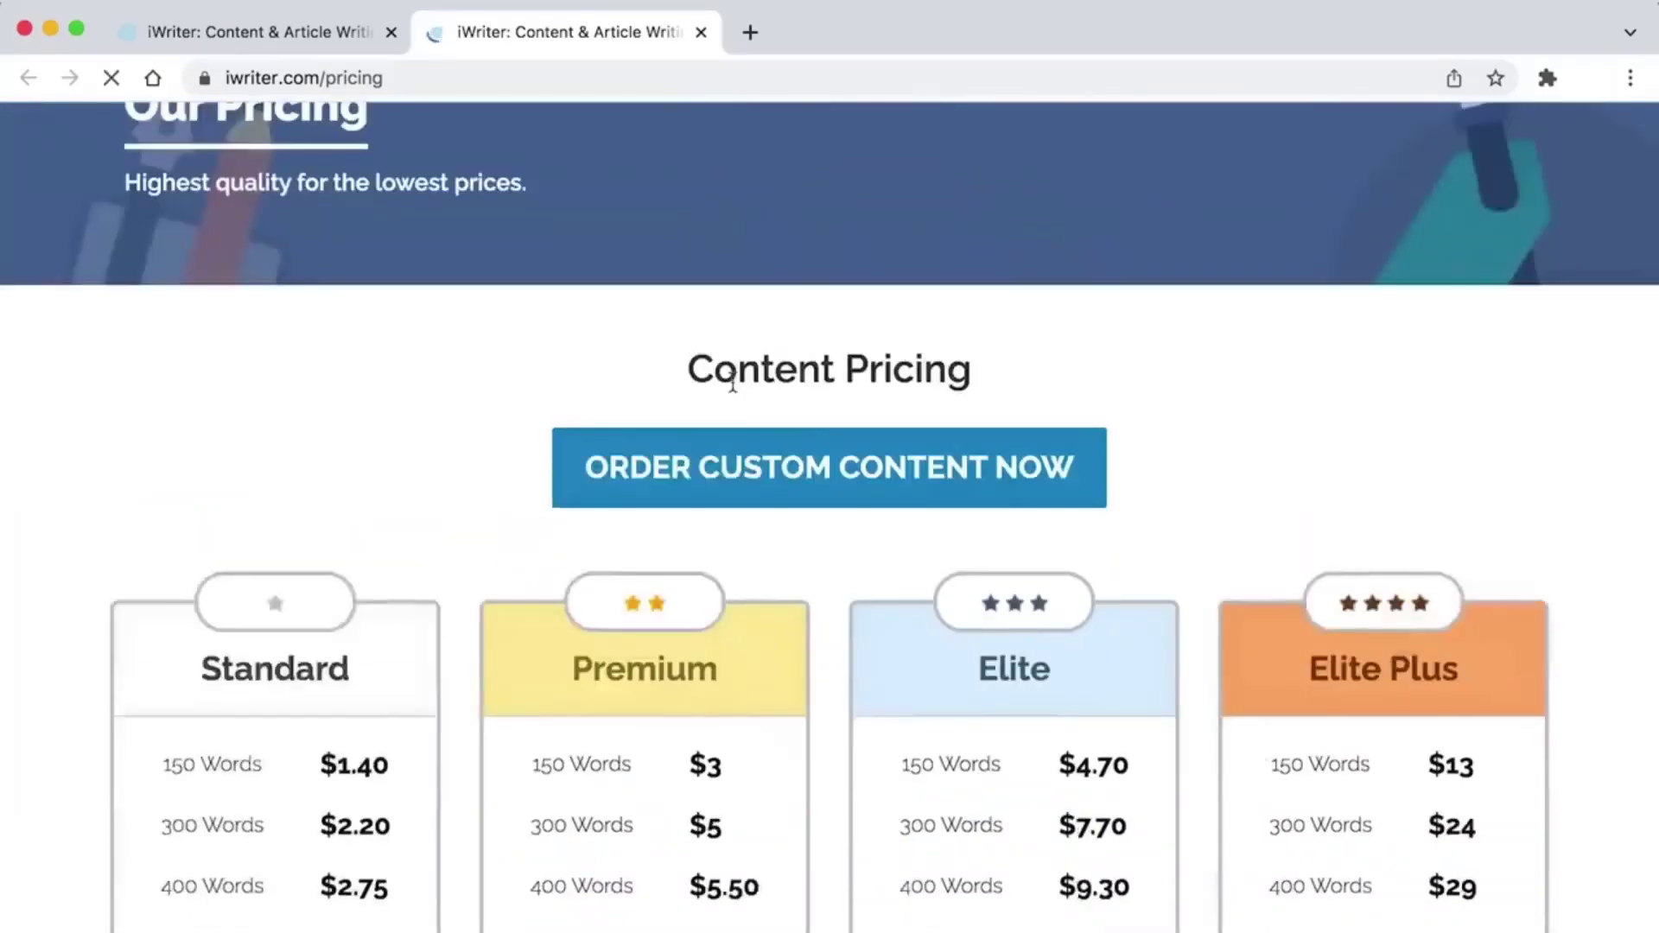
{"action": "scroll", "coordinate": [1123, 553], "scroll_direction": "down", "scroll_amount": 5}
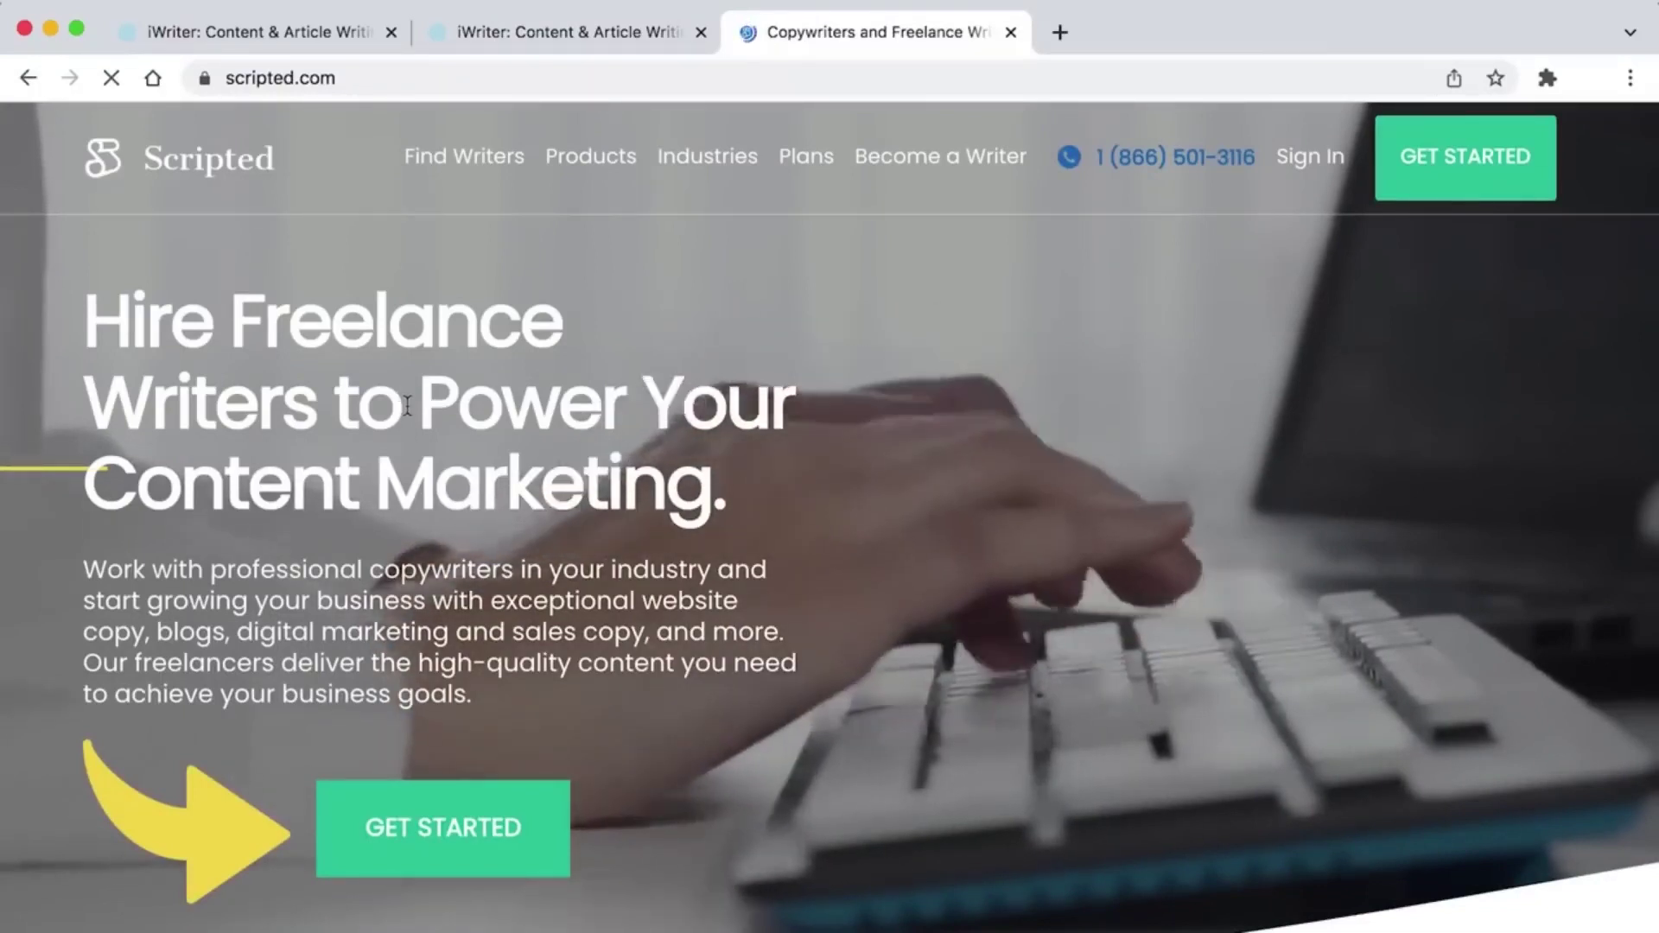
{"action": "left_click_drag", "start_coordinate": [86, 321], "coordinate": [727, 500]}
{"action": "left_click", "coordinate": [675, 517]}
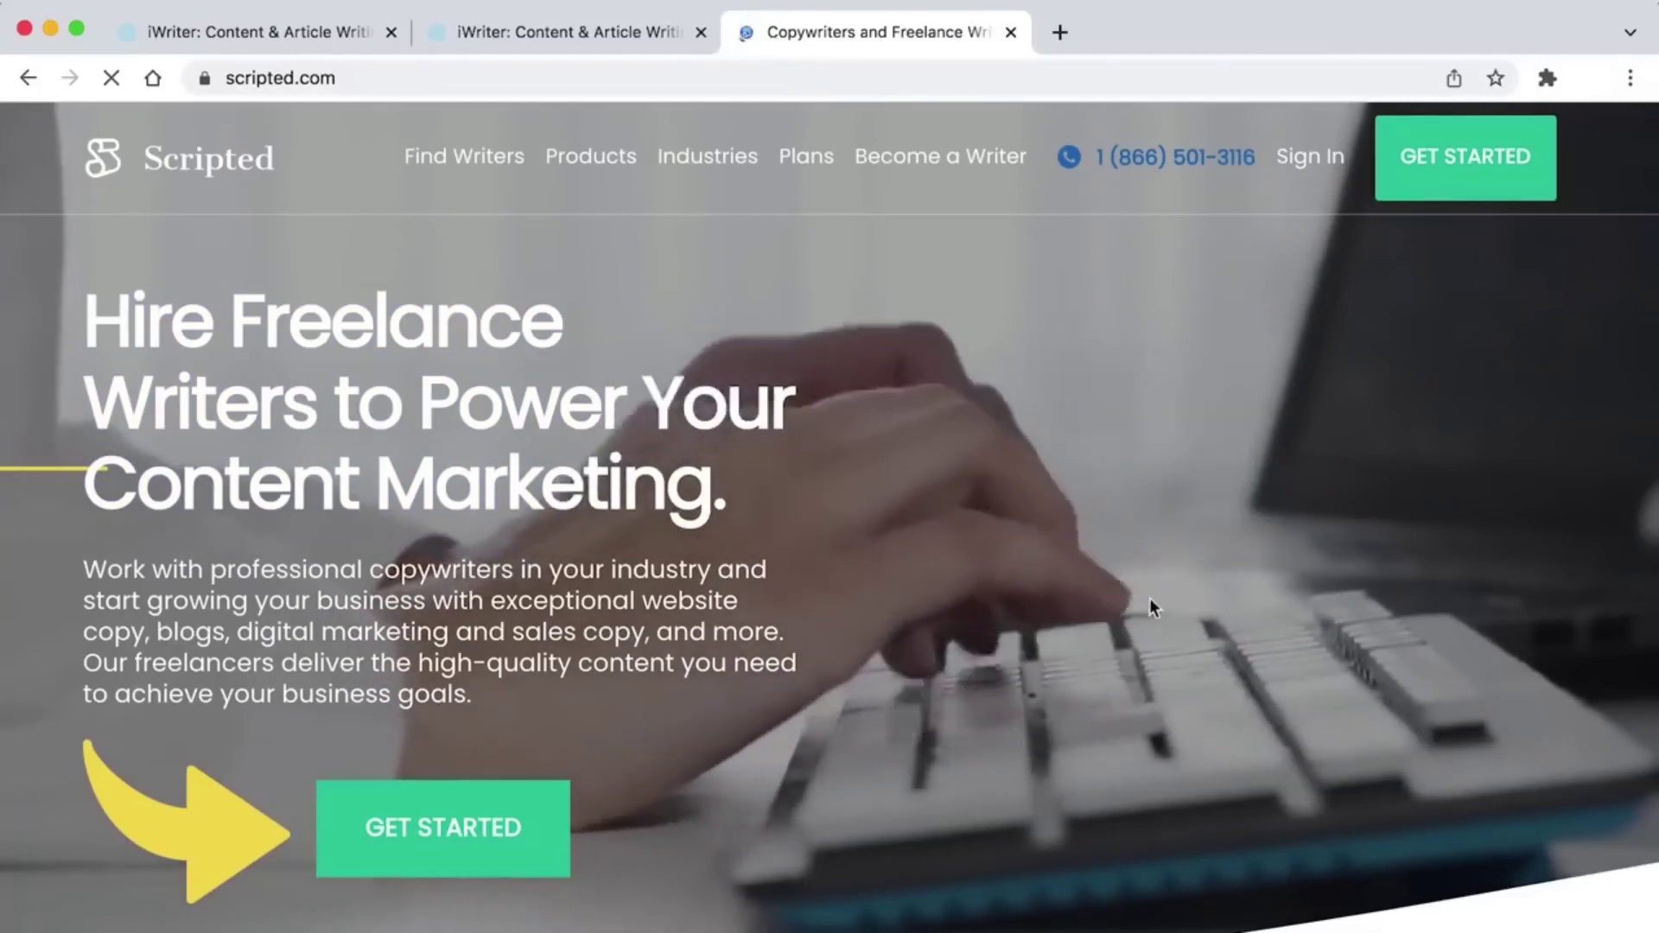
{"action": "scroll", "coordinate": [1080, 607], "scroll_direction": "down", "scroll_amount": 5}
{"action": "scroll", "coordinate": [1080, 607], "scroll_direction": "down", "scroll_amount": 7}
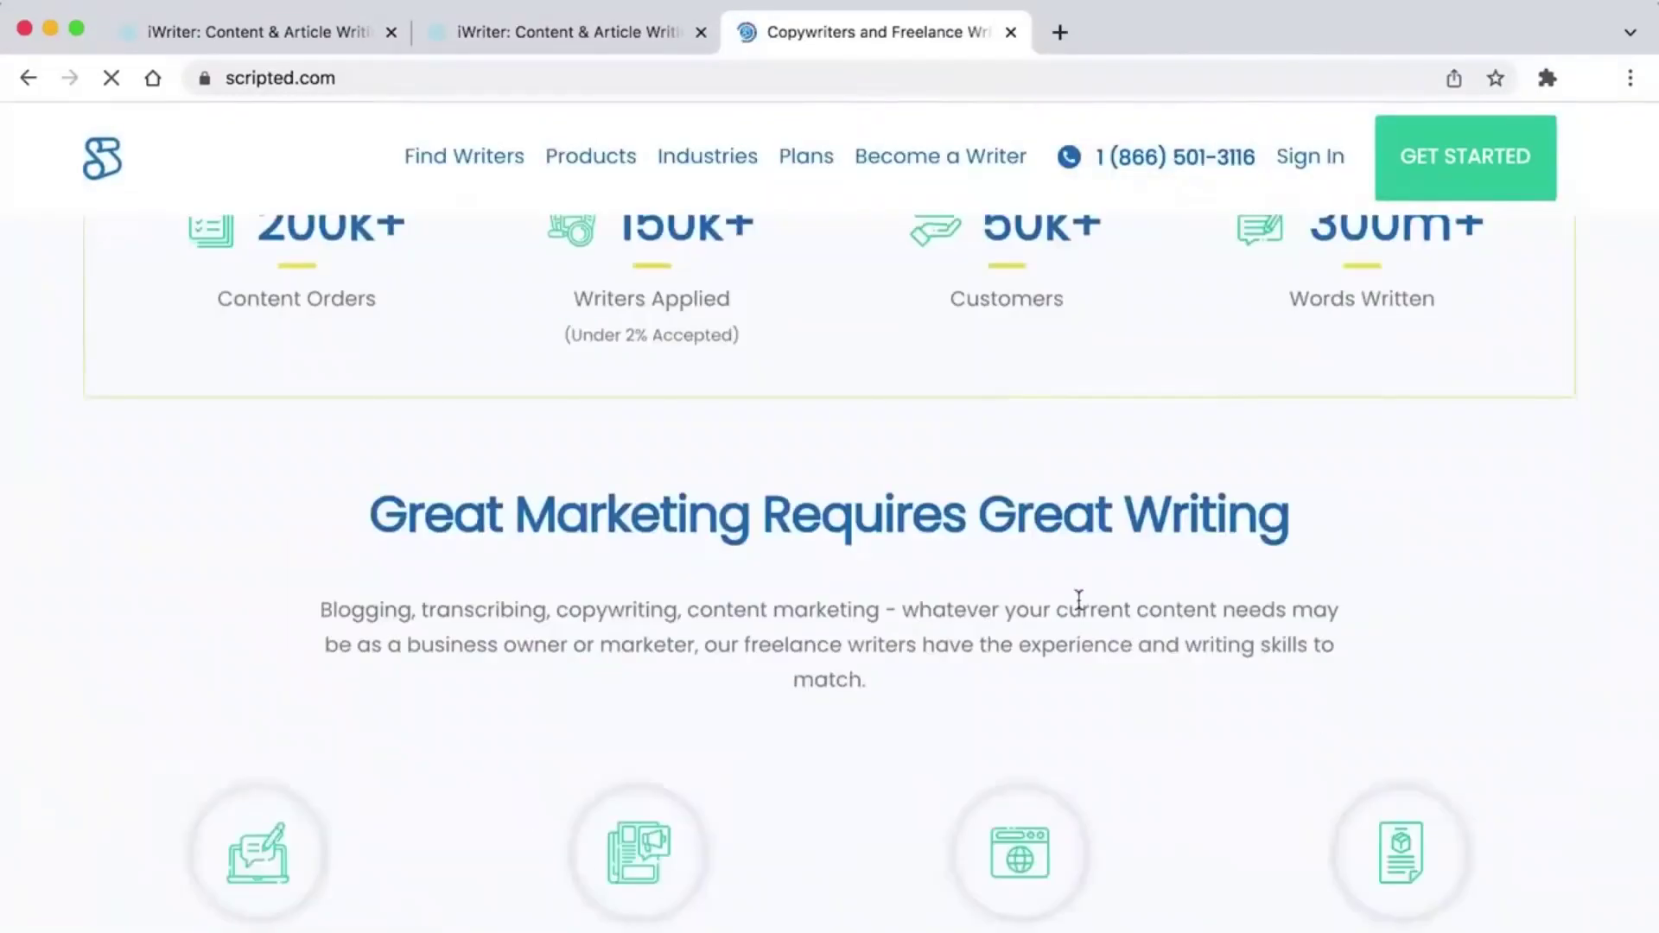
{"action": "scroll", "coordinate": [1080, 610], "scroll_direction": "down", "scroll_amount": 10}
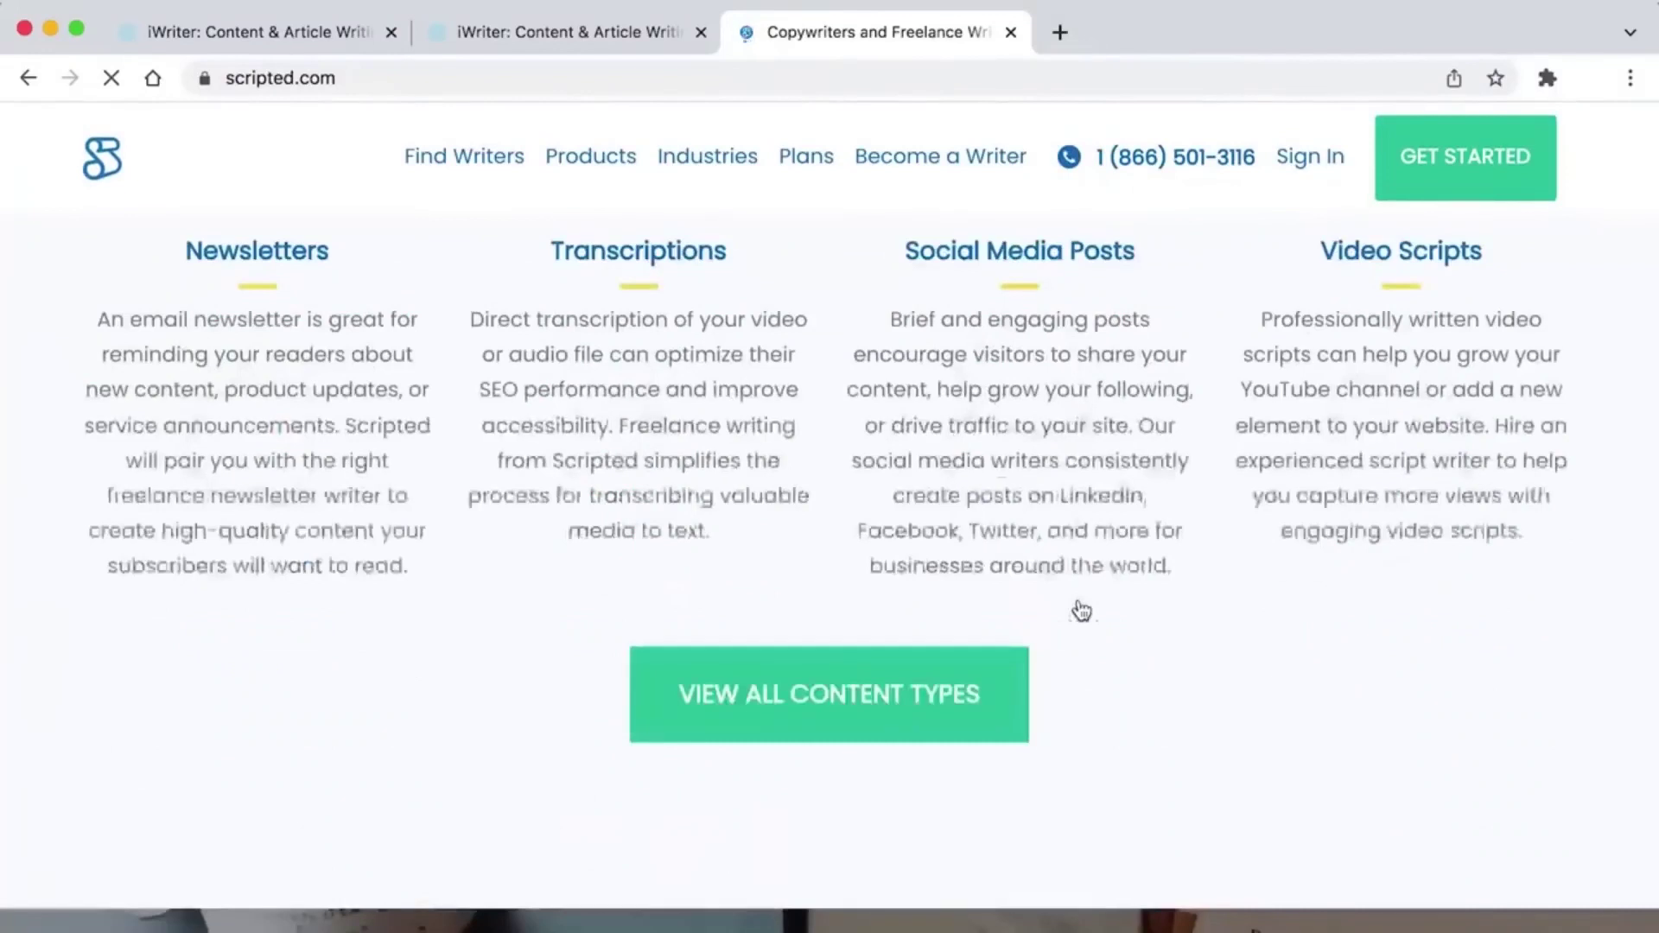
{"action": "scroll", "coordinate": [1080, 608], "scroll_direction": "up", "scroll_amount": 20}
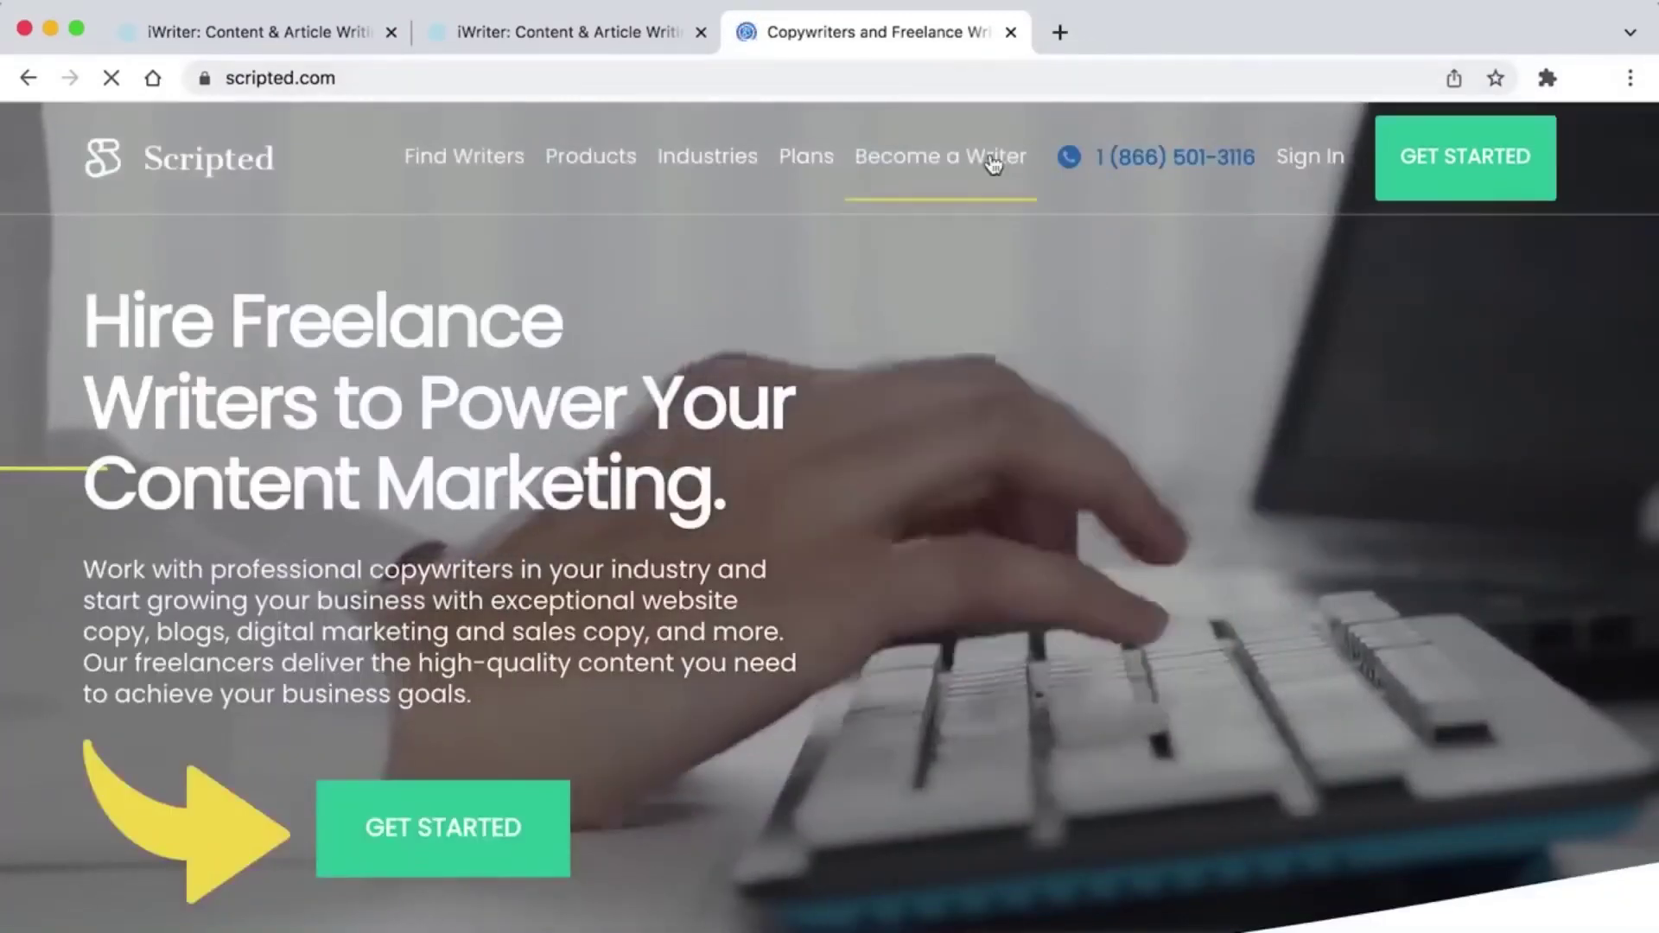
{"action": "left_click", "coordinate": [994, 163]}
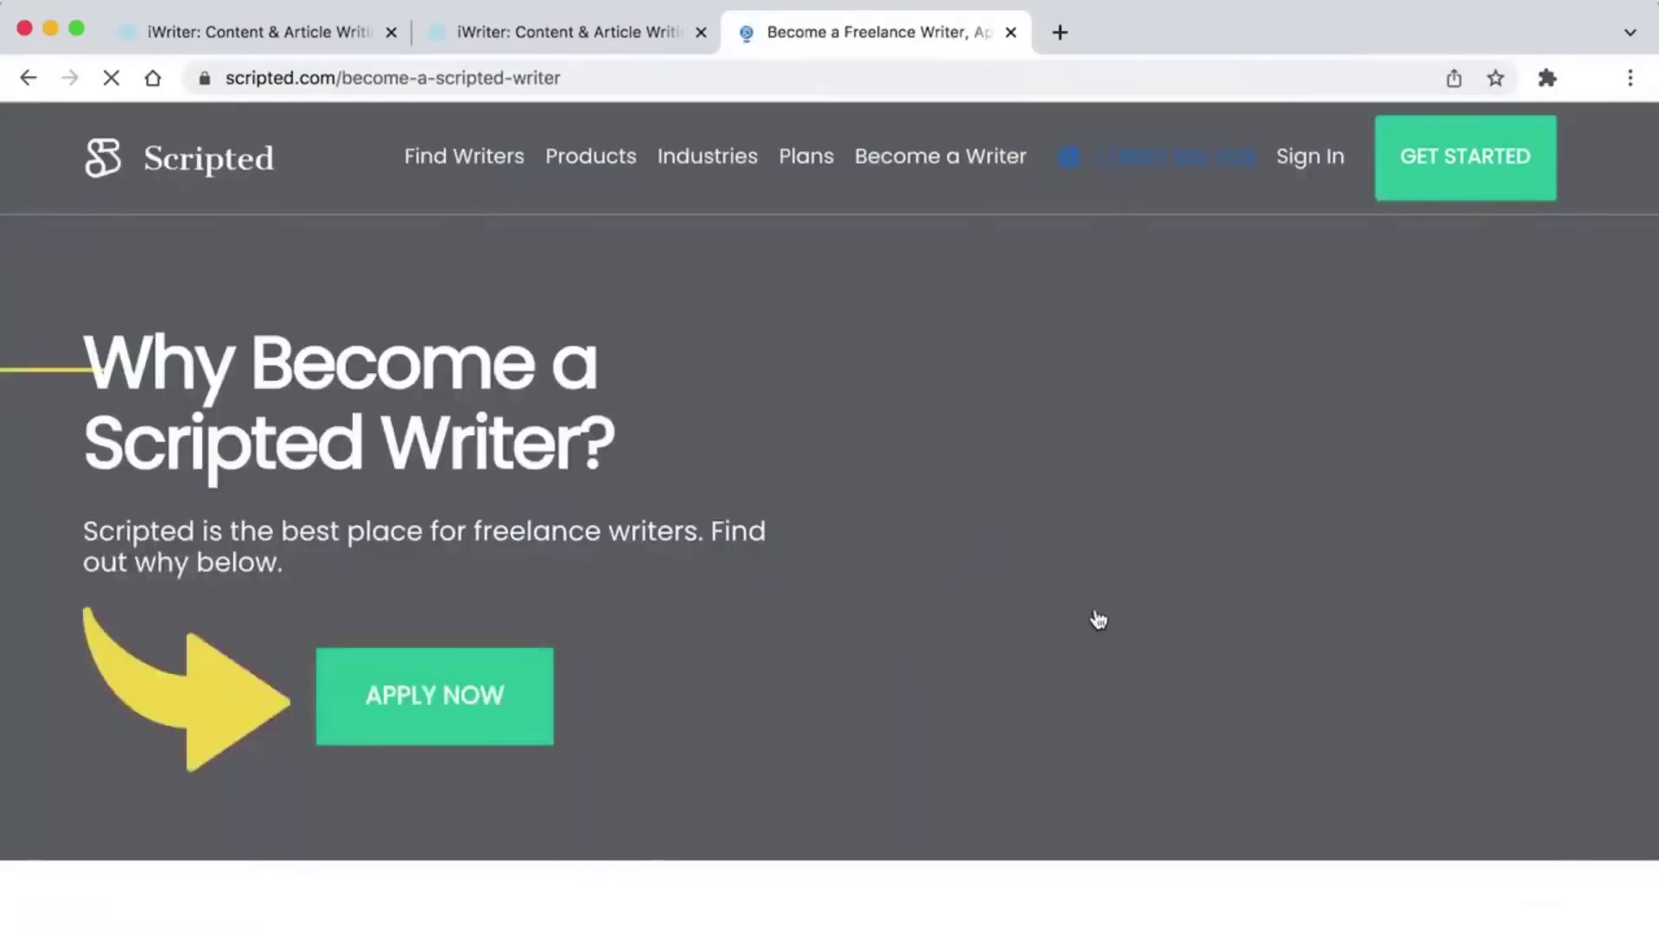
Step: Browse the Scripted writer benefit cards such as Competitive Pay and Build Your Portfolio
{"action": "scroll", "coordinate": [1097, 618], "scroll_direction": "down", "scroll_amount": 8}
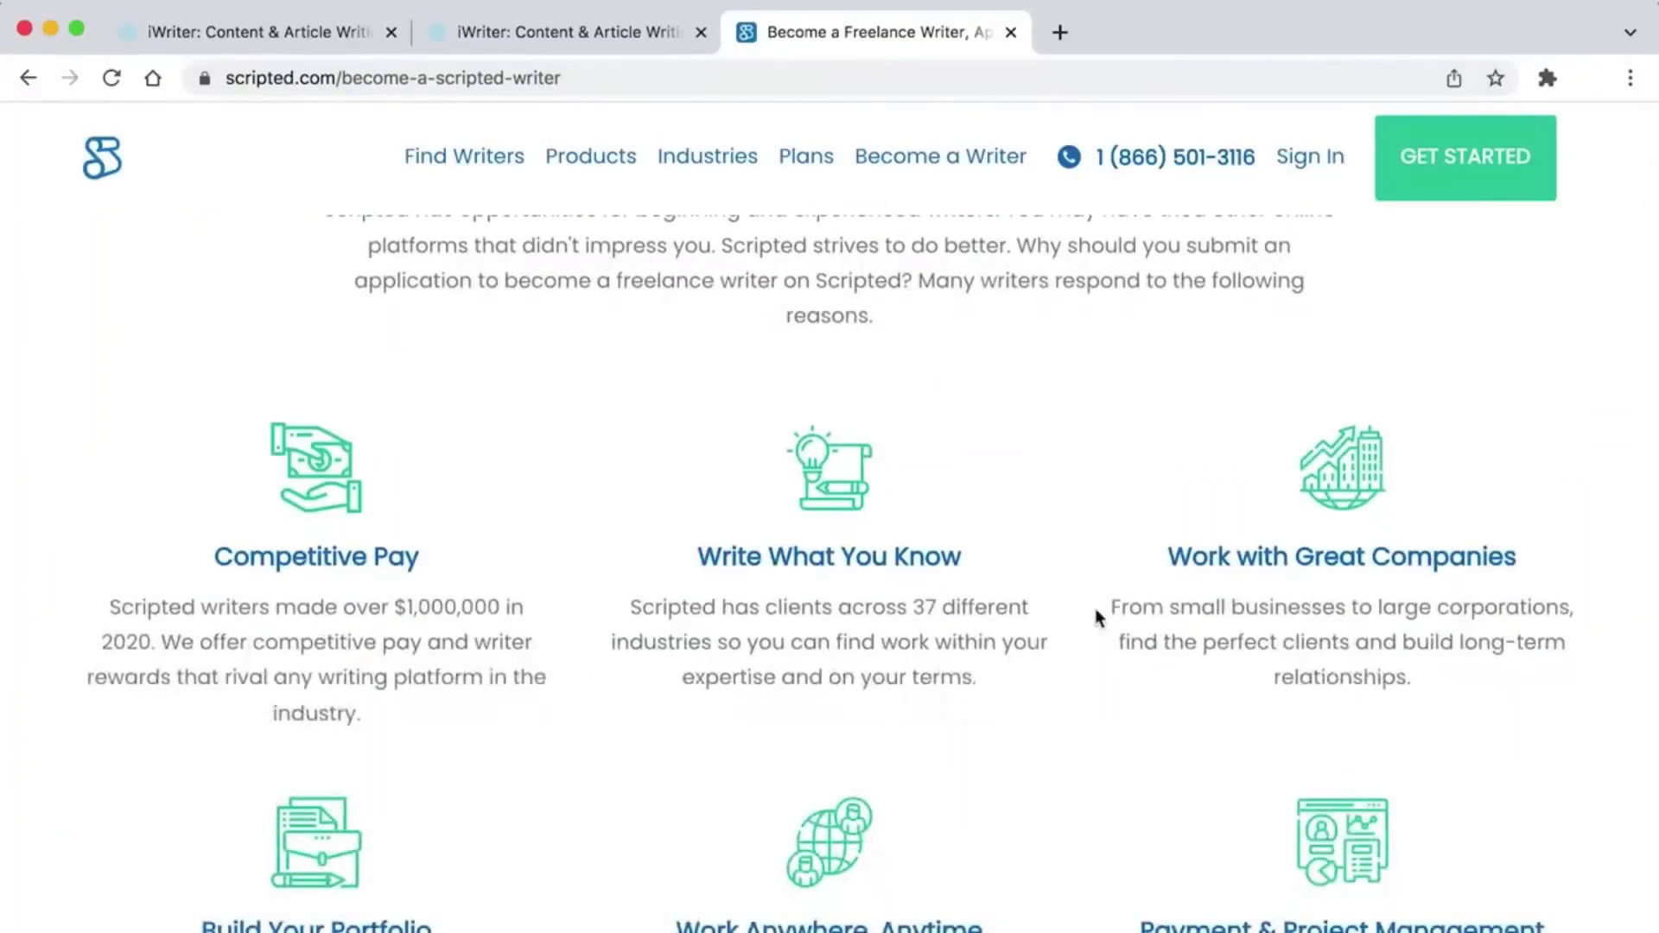
{"action": "scroll", "coordinate": [1098, 617], "scroll_direction": "down", "scroll_amount": 5}
{"action": "scroll", "coordinate": [1098, 617], "scroll_direction": "up", "scroll_amount": 12}
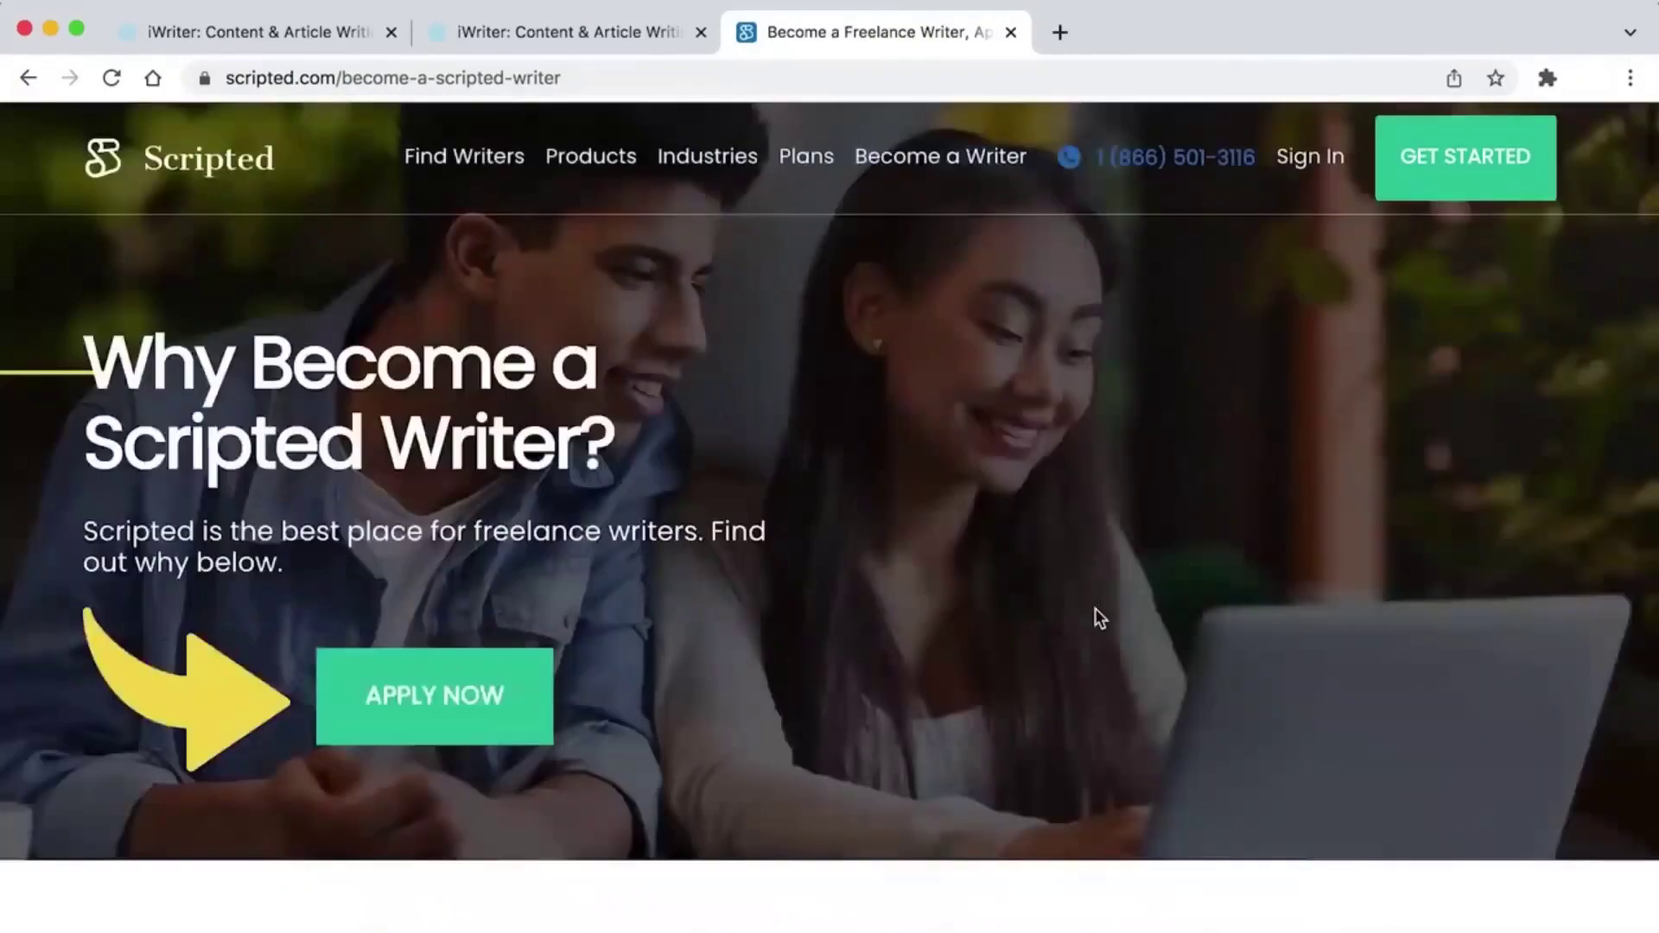
{"action": "scroll", "coordinate": [1095, 609], "scroll_direction": "down", "scroll_amount": 15}
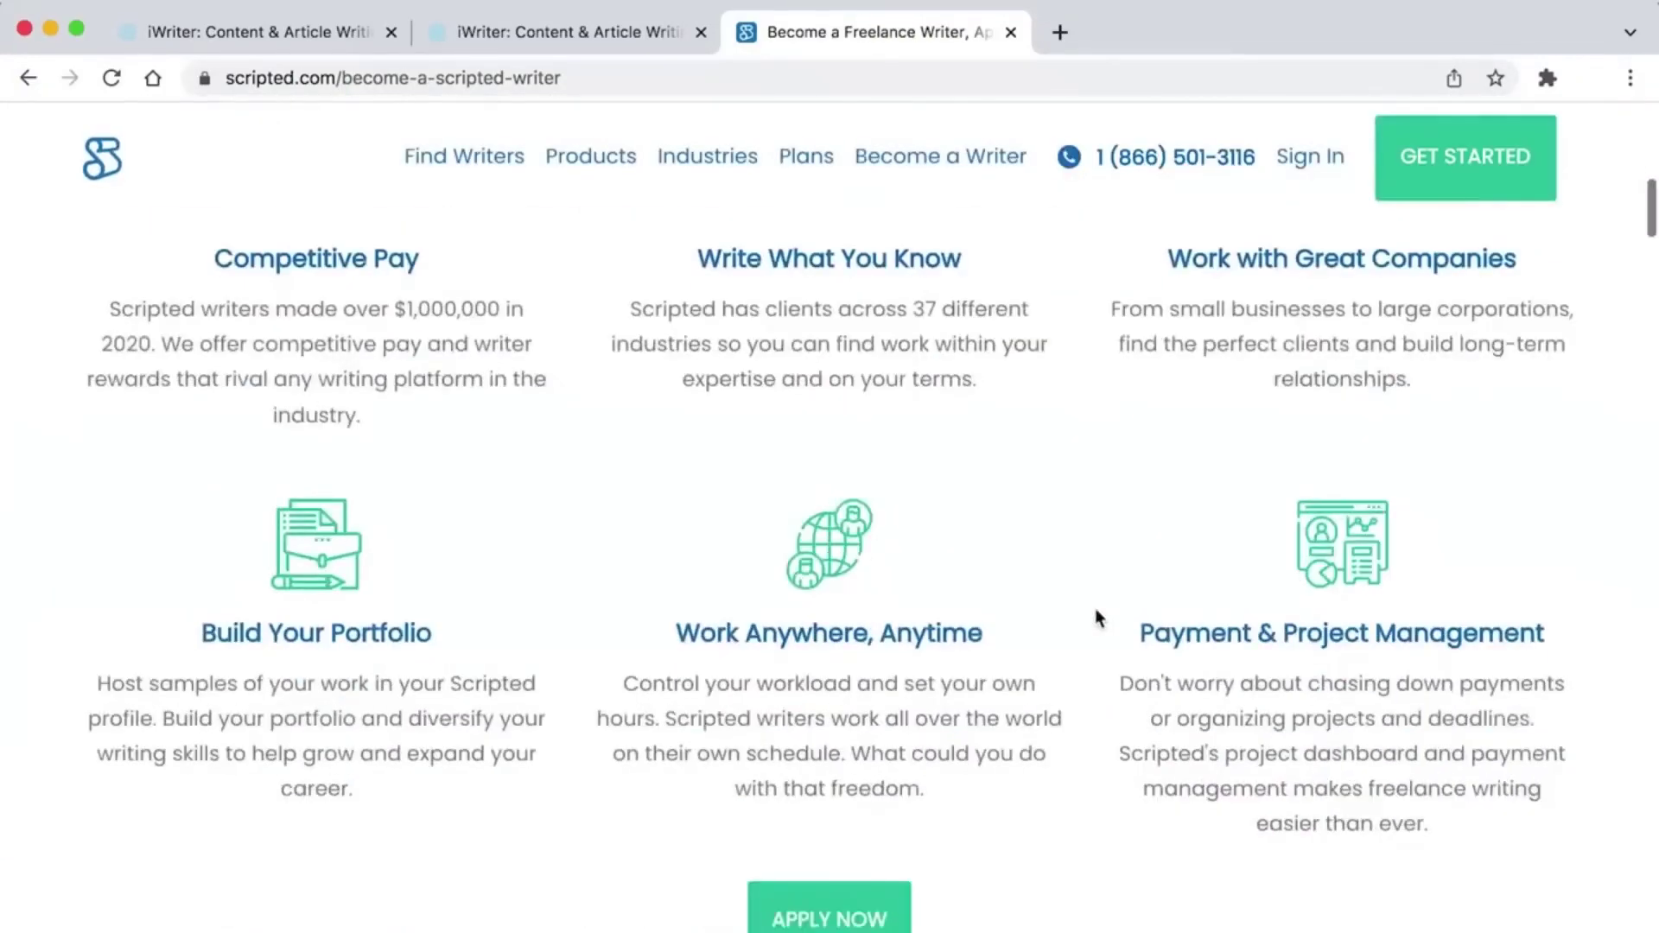
{"action": "scroll", "coordinate": [1095, 617], "scroll_direction": "up", "scroll_amount": 8}
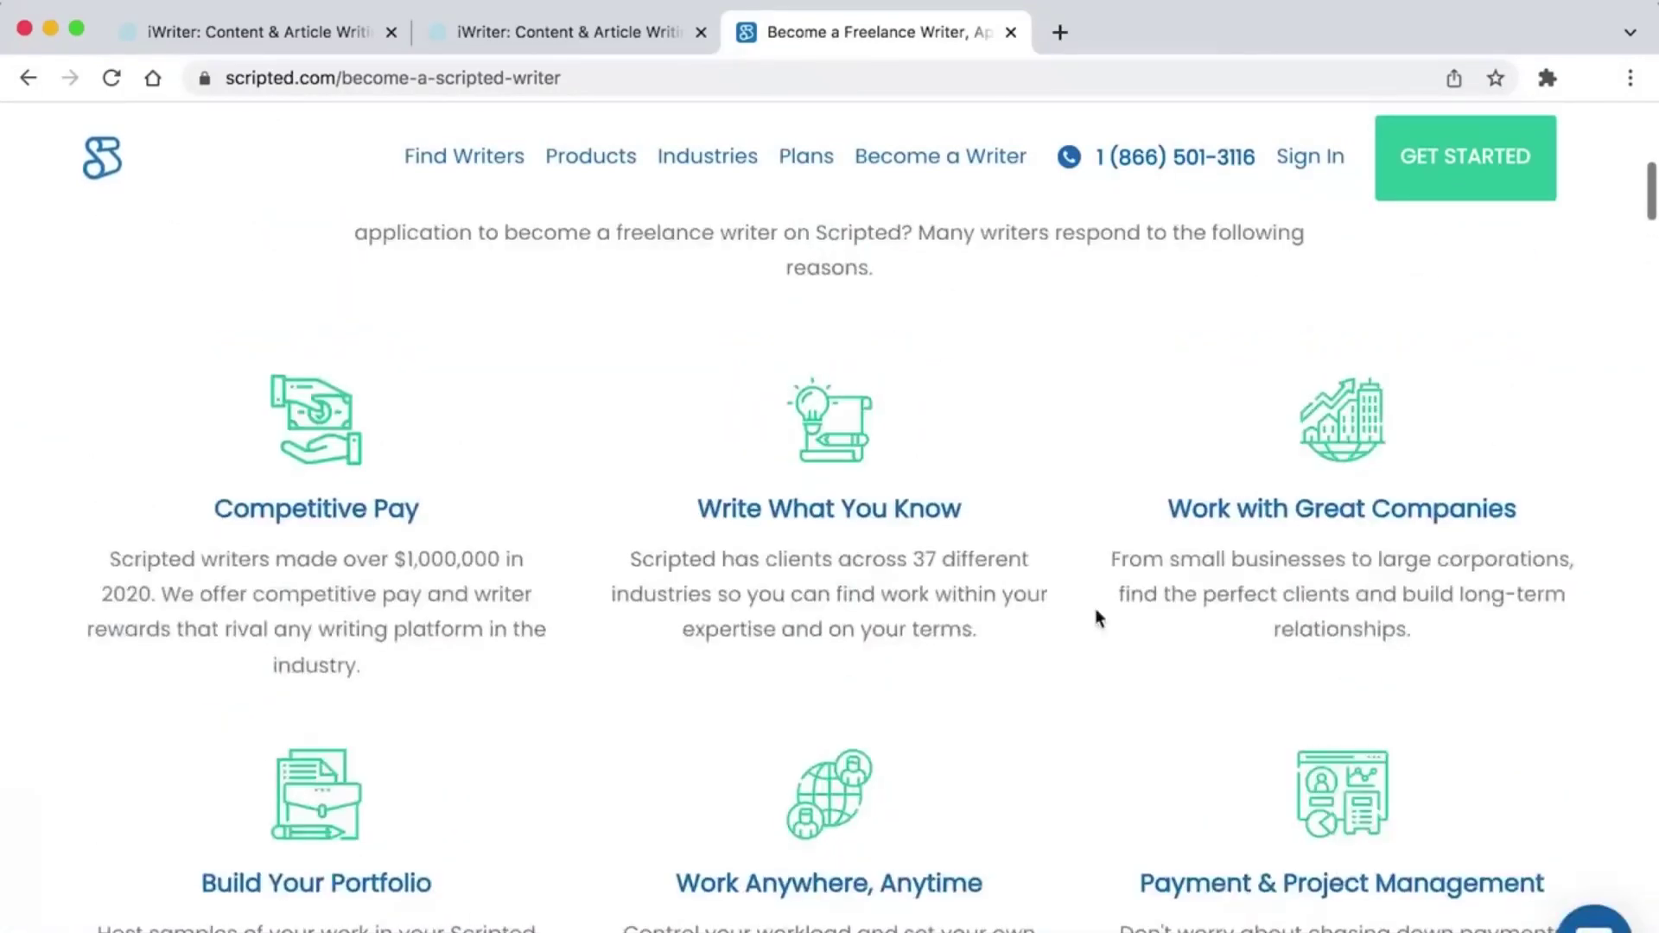
{"action": "scroll", "coordinate": [1096, 617], "scroll_direction": "down", "scroll_amount": 1}
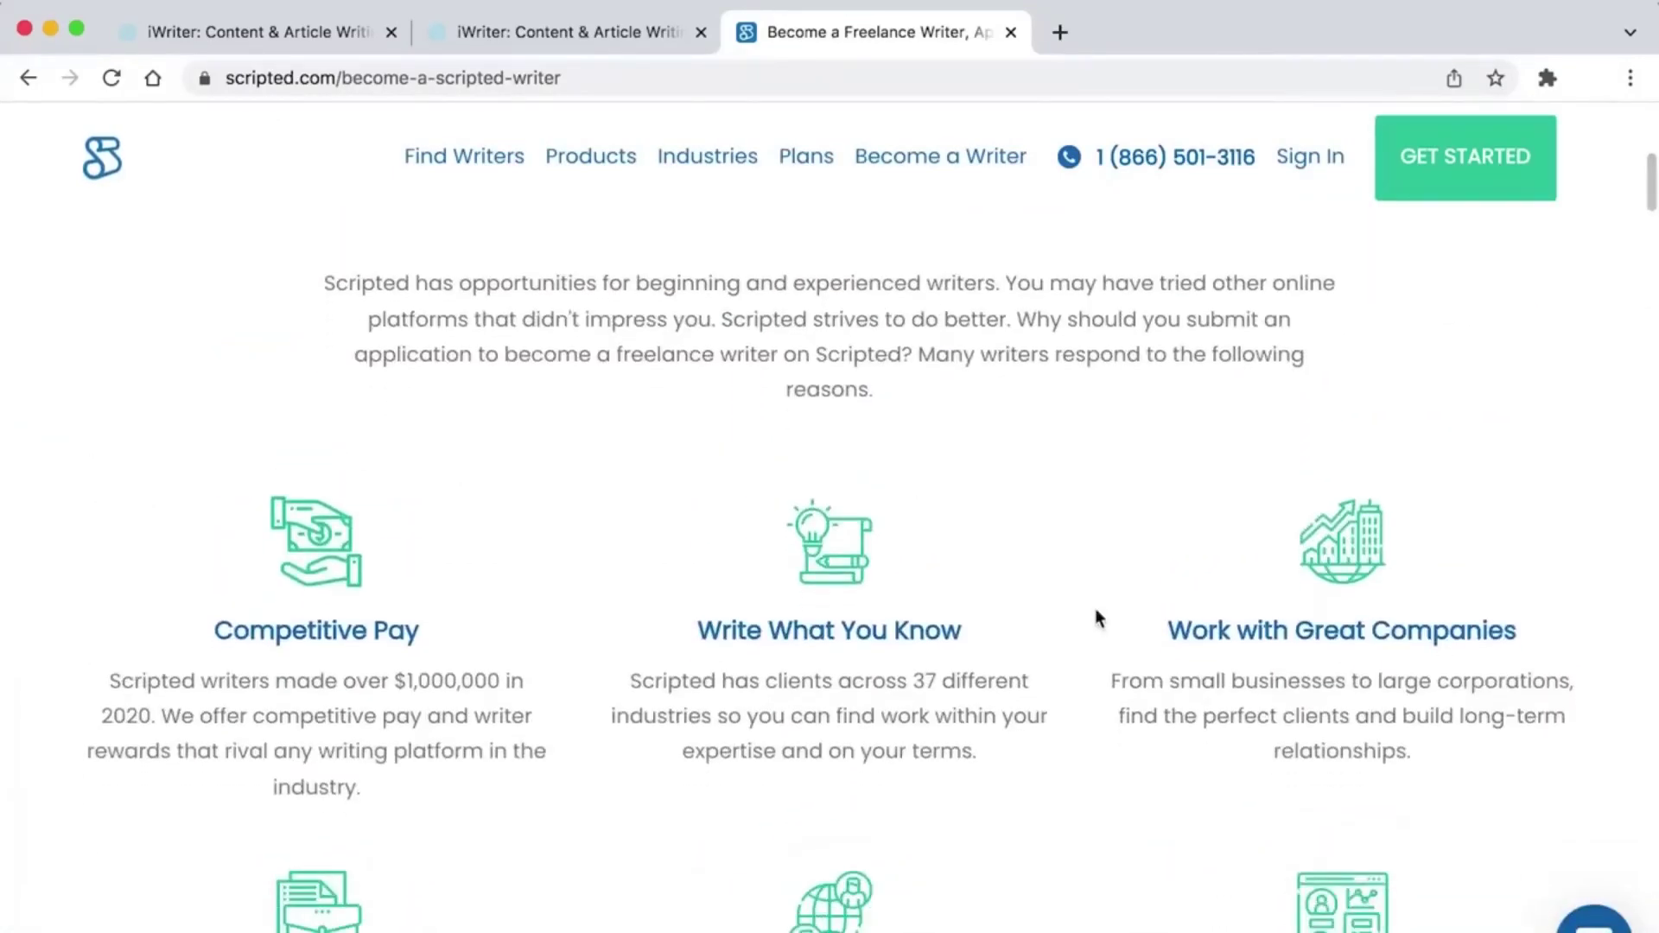
{"action": "scroll", "coordinate": [1096, 617], "scroll_direction": "up", "scroll_amount": 1}
{"action": "scroll", "coordinate": [1098, 617], "scroll_direction": "down", "scroll_amount": 5}
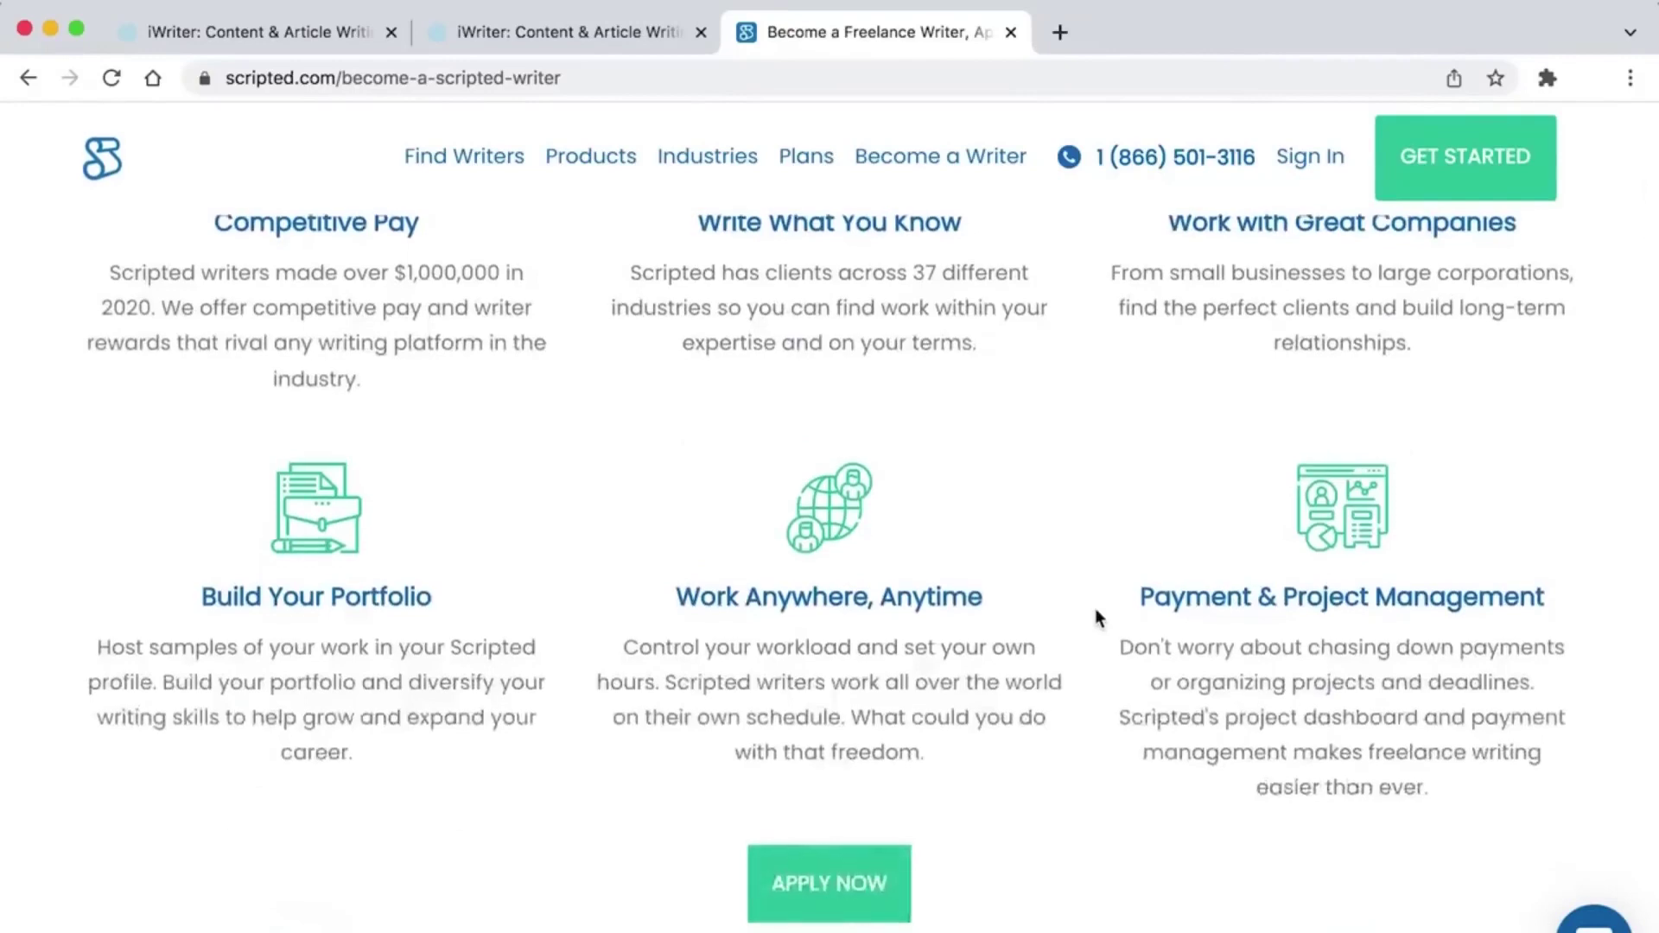
{"action": "scroll", "coordinate": [1097, 617], "scroll_direction": "up", "scroll_amount": 2}
{"action": "scroll", "coordinate": [1097, 617], "scroll_direction": "up", "scroll_amount": 2}
{"action": "scroll", "coordinate": [1098, 617], "scroll_direction": "up", "scroll_amount": 5}
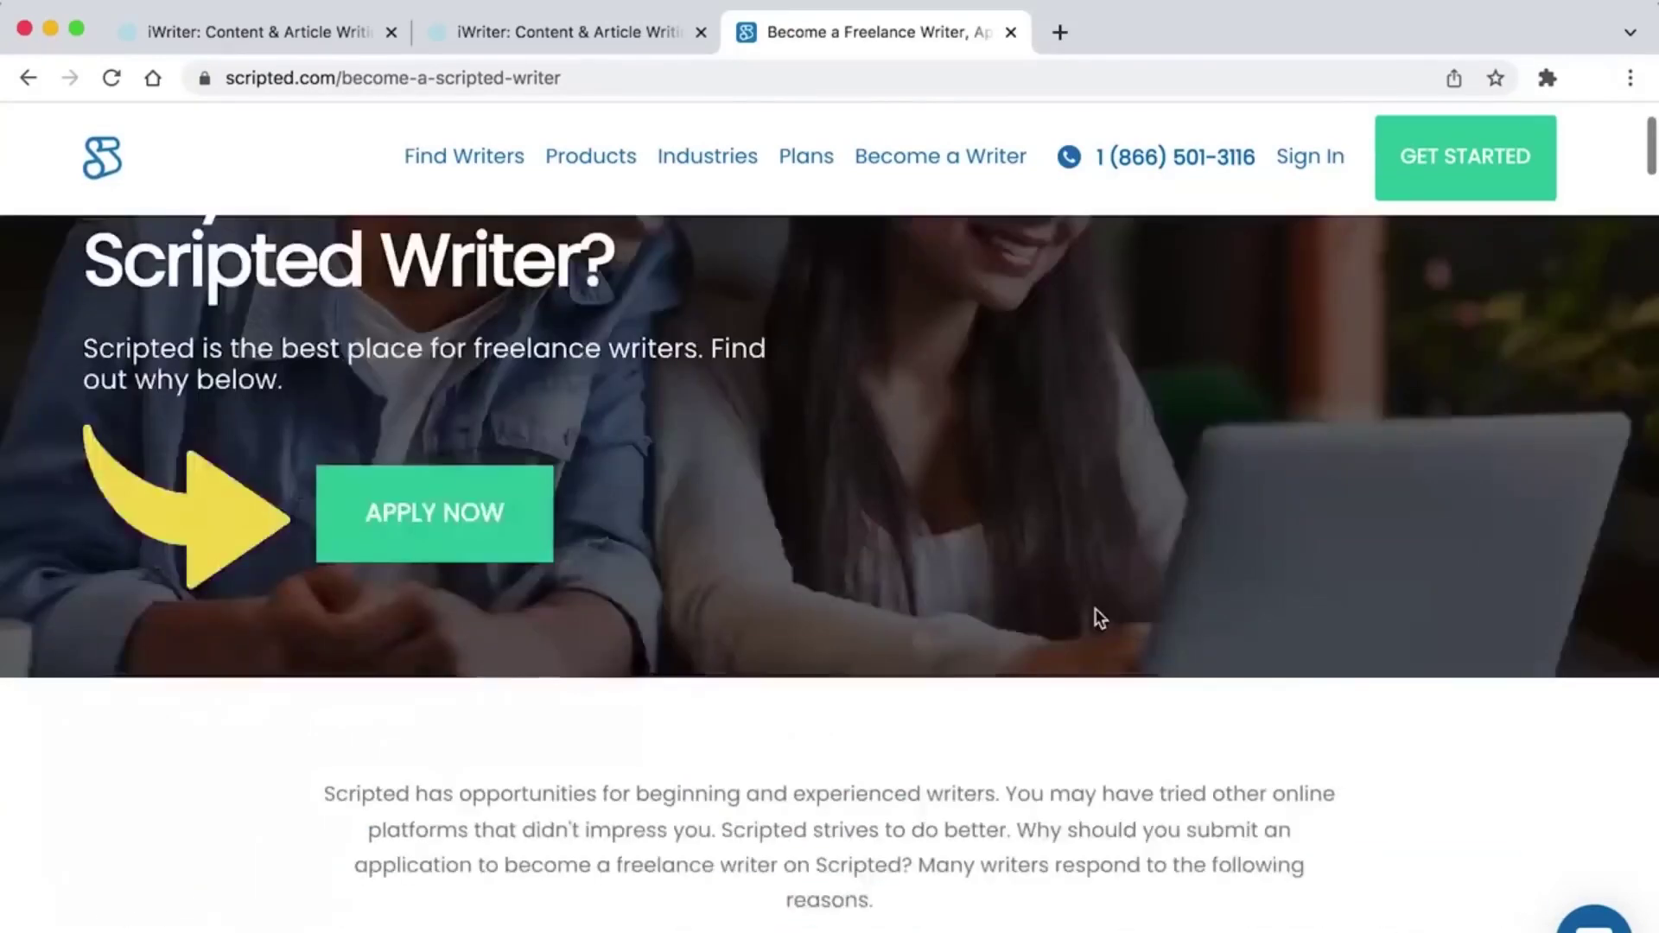
{"action": "scroll", "coordinate": [1097, 617], "scroll_direction": "down", "scroll_amount": 8}
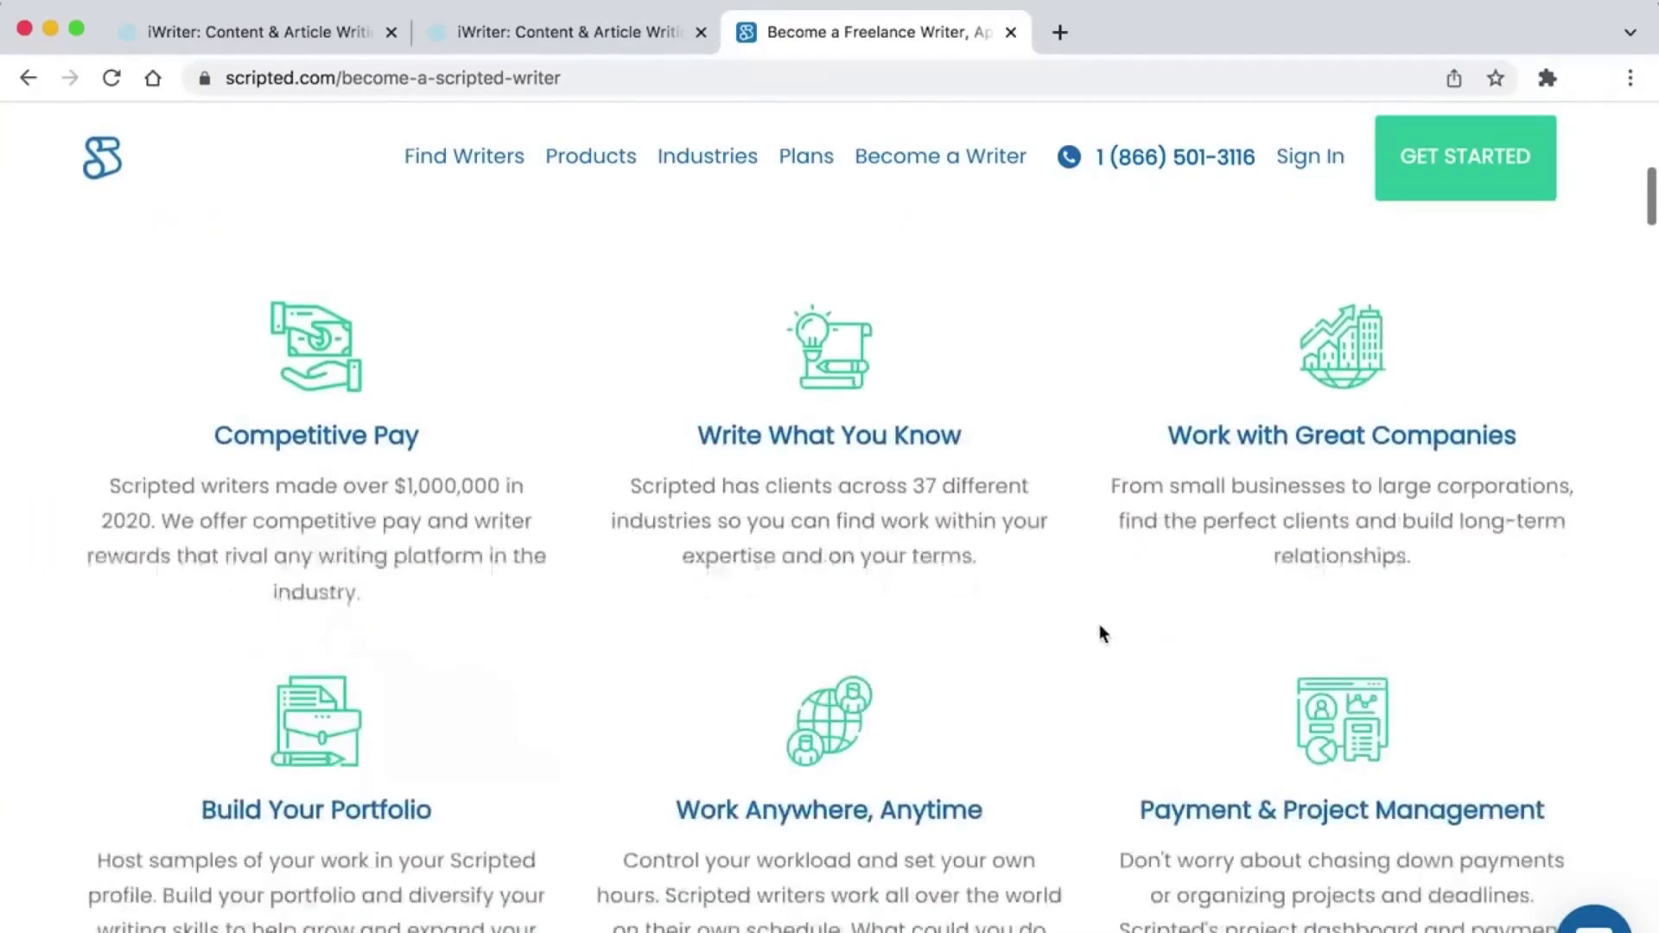
Step: Open Scripted's Create Account page with the empty Start Your Free Trial form
{"action": "scroll", "coordinate": [1103, 619], "scroll_direction": "up", "scroll_amount": 1}
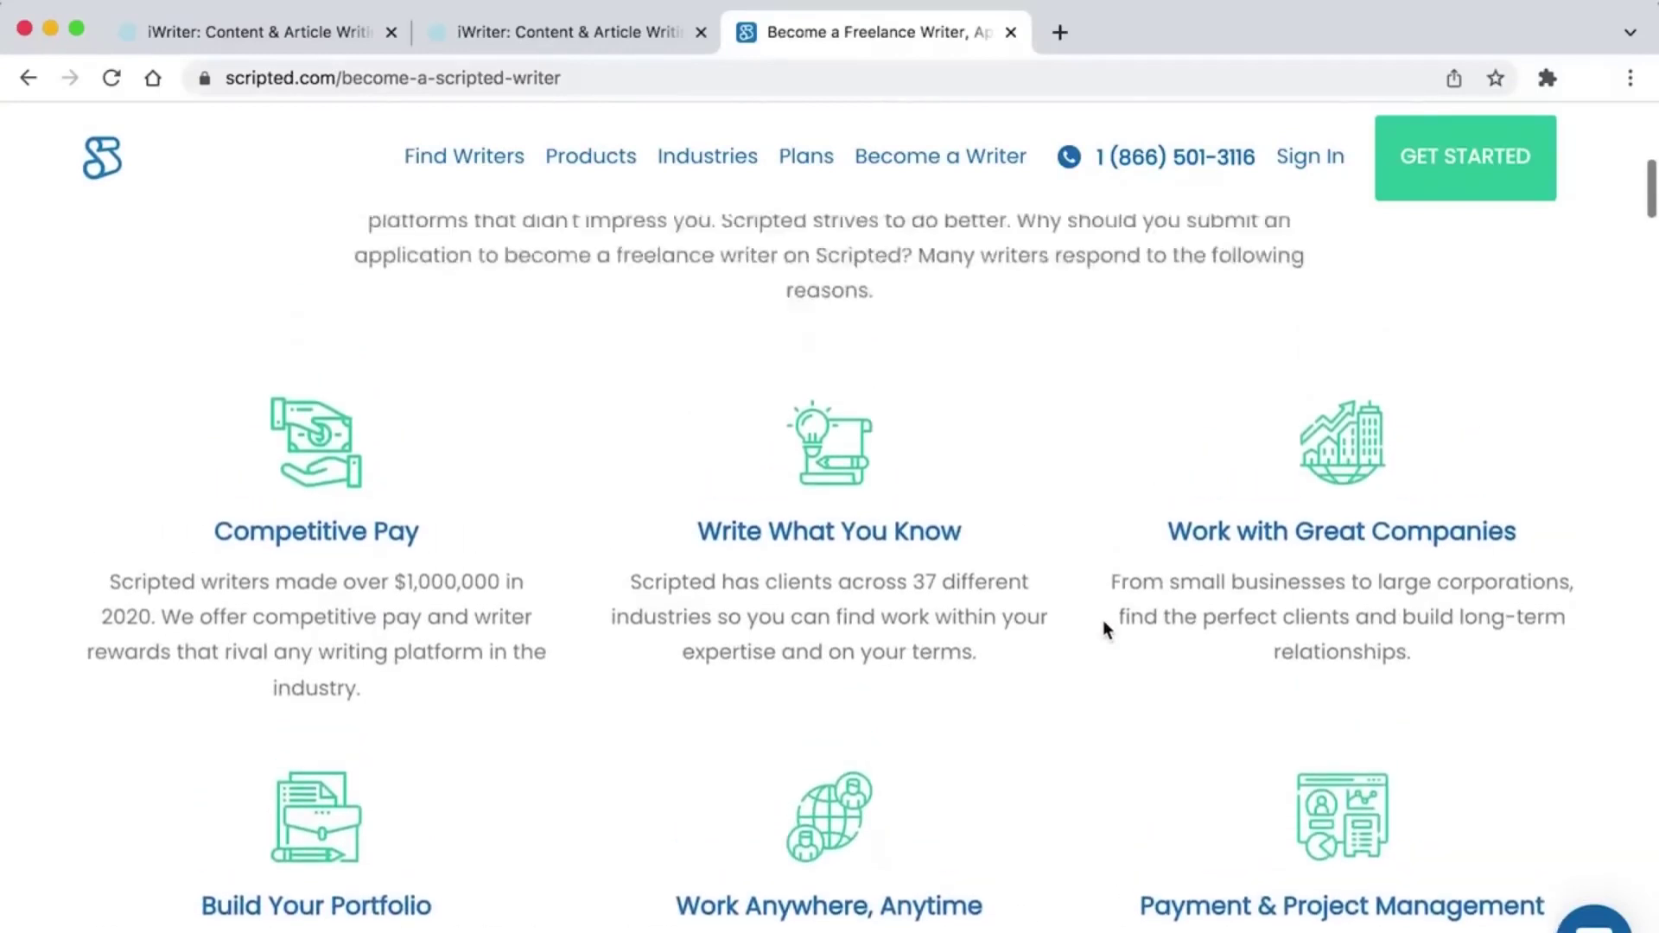
{"action": "scroll", "coordinate": [1102, 620], "scroll_direction": "down", "scroll_amount": 2}
{"action": "scroll", "coordinate": [1103, 619], "scroll_direction": "down", "scroll_amount": 1}
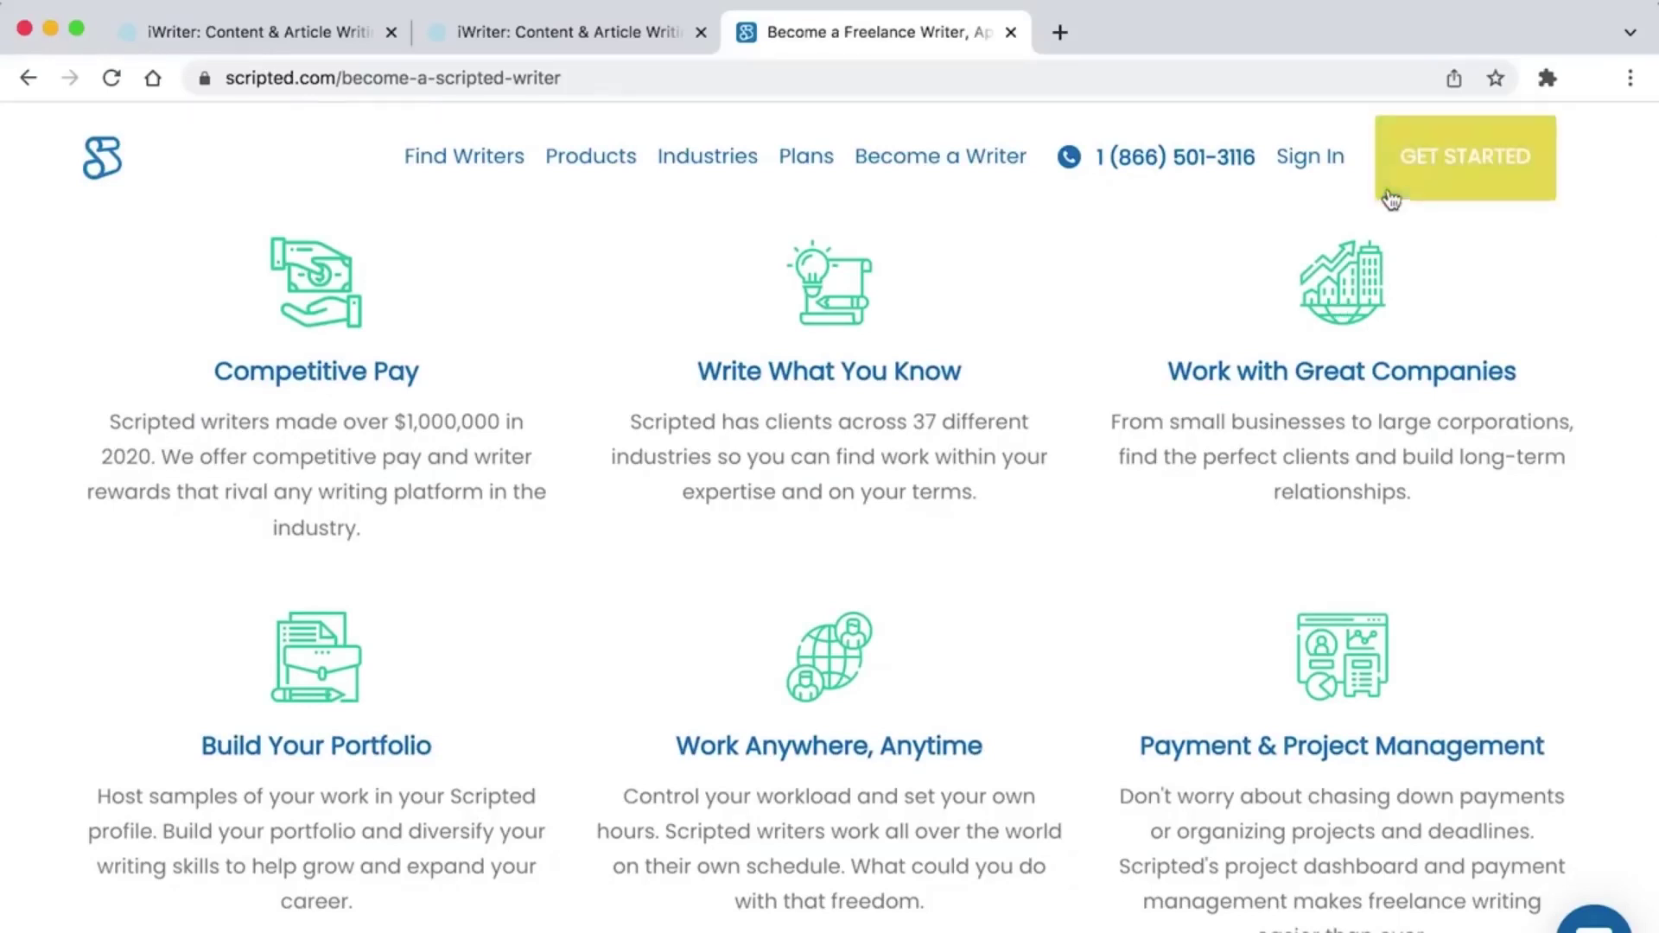
{"action": "left_click", "coordinate": [1435, 175]}
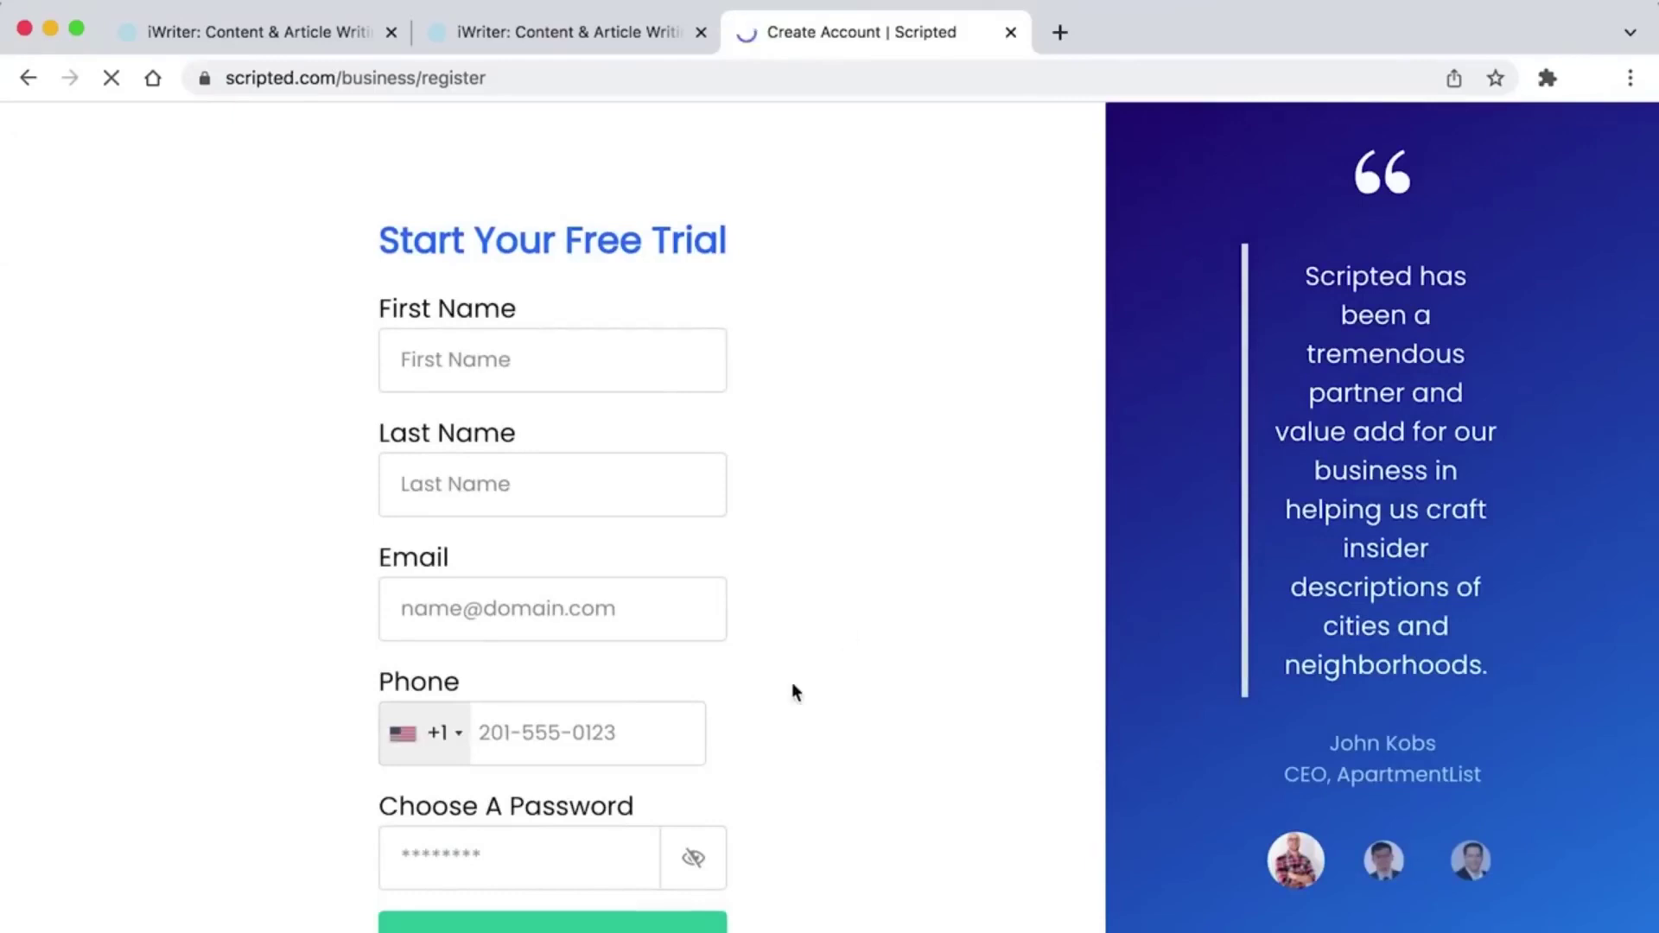
Step: Look over the signup form's name, email, phone and password fields and card-verification note
{"action": "scroll", "coordinate": [788, 697], "scroll_direction": "down", "scroll_amount": 3}
{"action": "scroll", "coordinate": [788, 697], "scroll_direction": "up", "scroll_amount": 3}
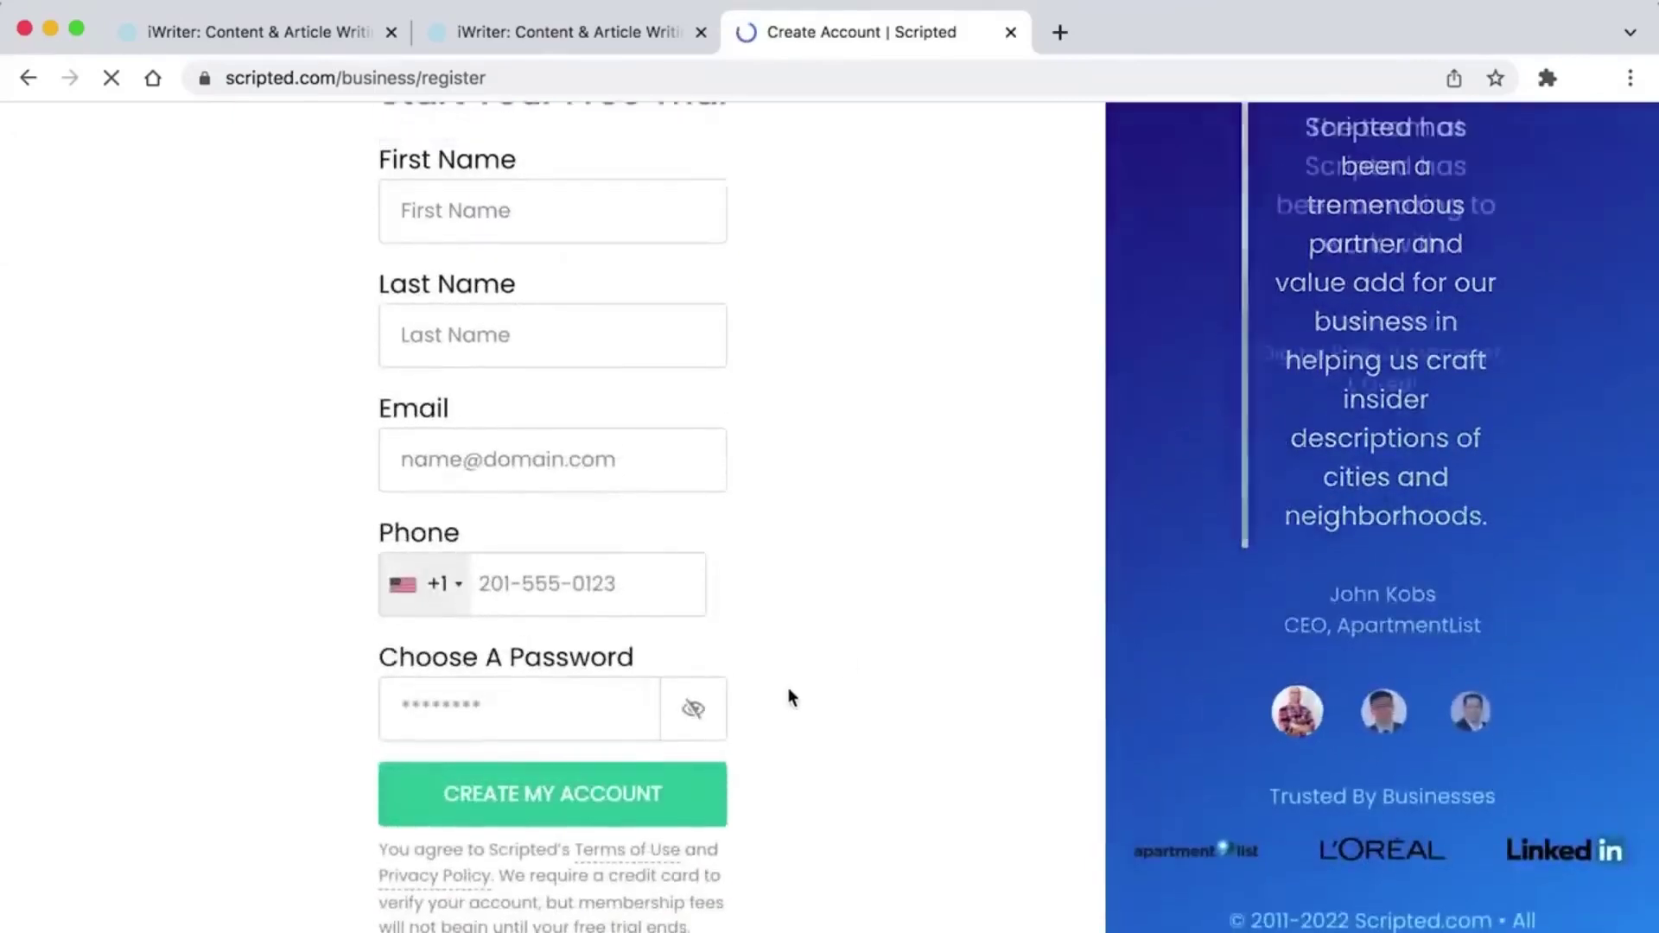